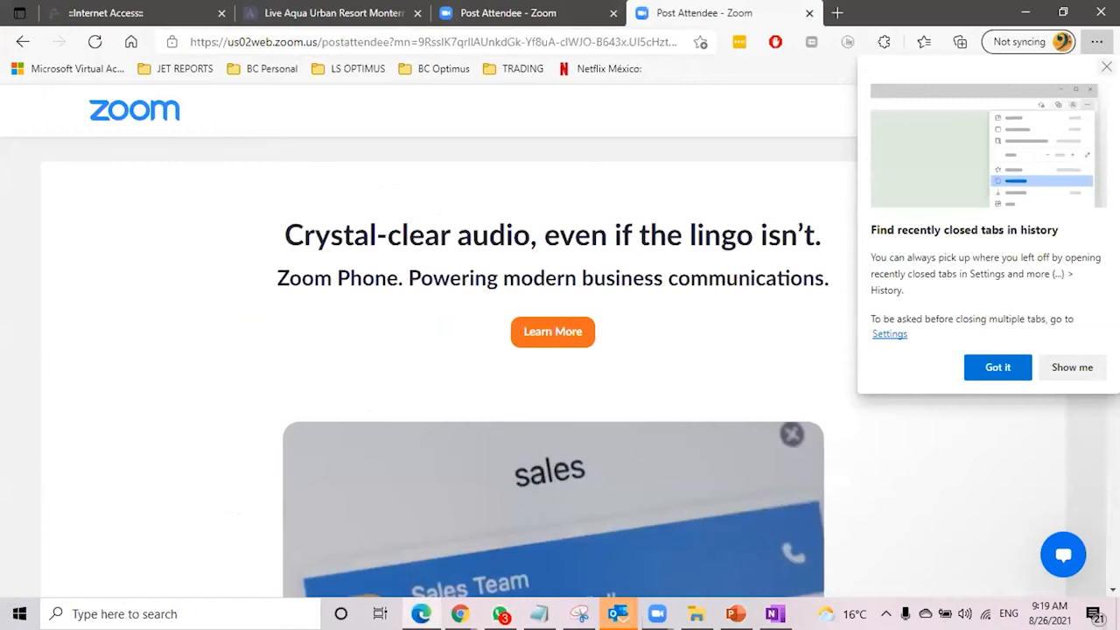
Step: Dismiss the recently-closed-tabs tip and switch to the Chrome window with Dynamics 365 Business Central
left_click(1106, 68)
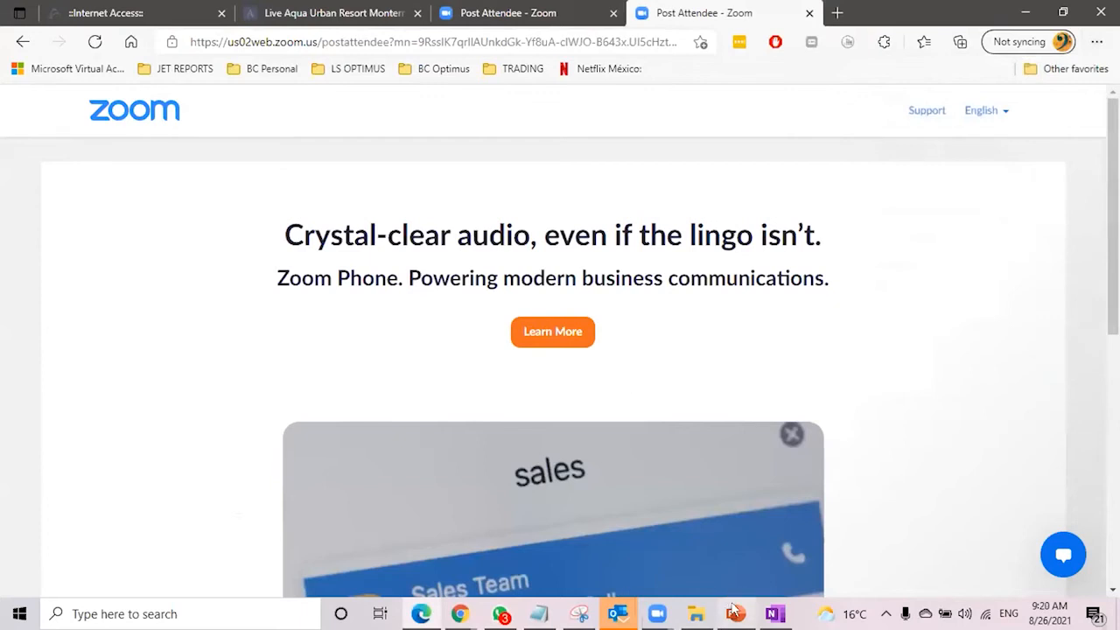
left_click(460, 613)
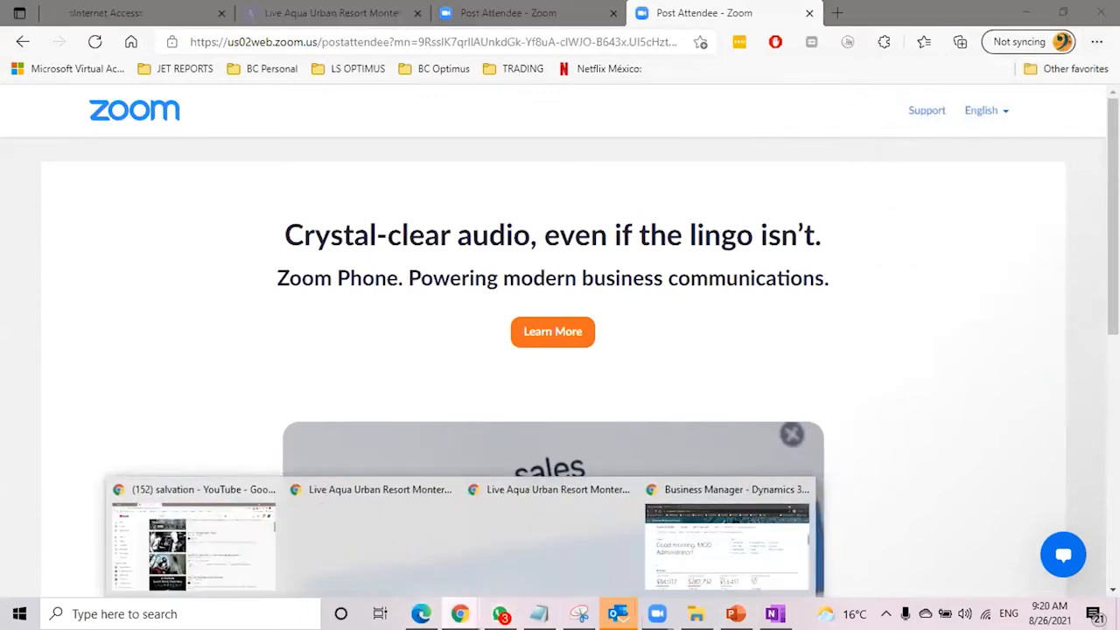
left_click(721, 536)
double_click(456, 36)
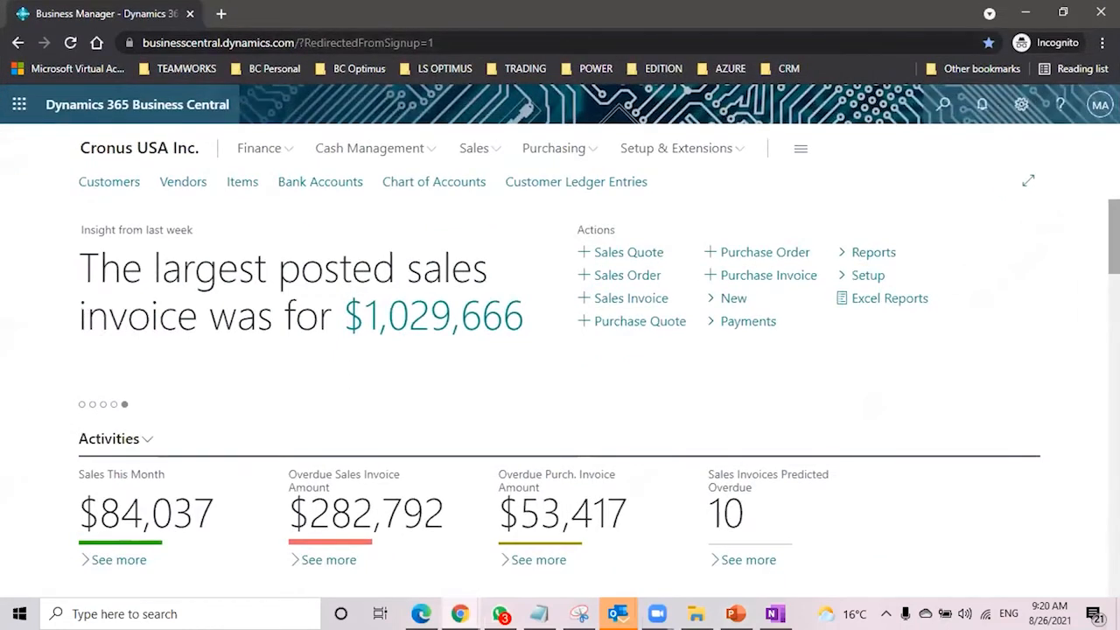
key("alt+Tab")
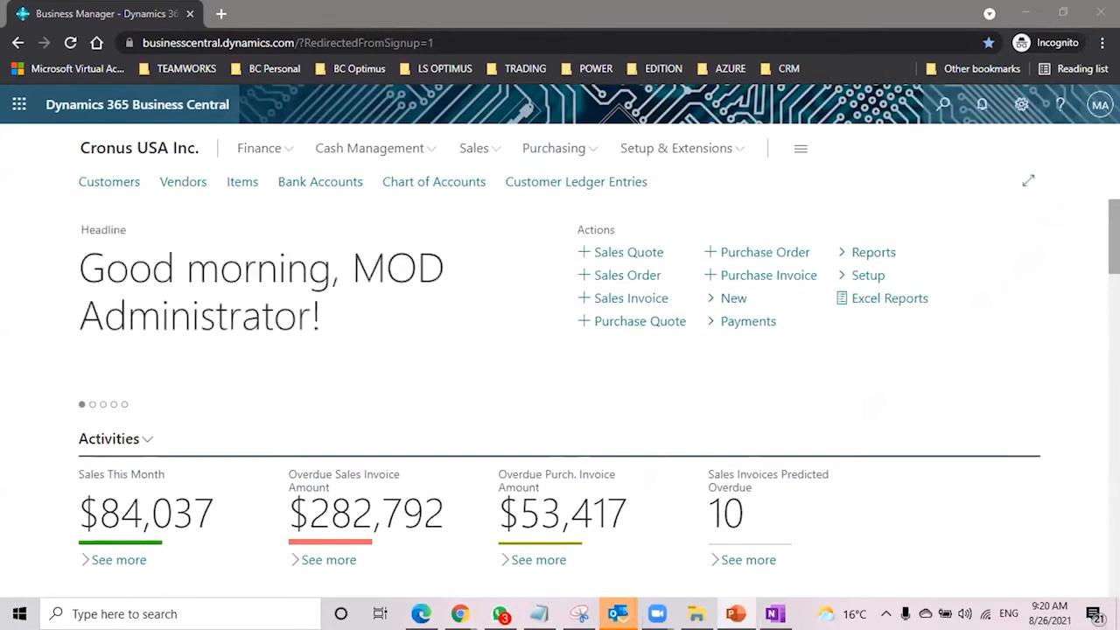
Step: Find and open the Report Layout Selection page and show the browser in full screen
left_click(943, 107)
type("Report La")
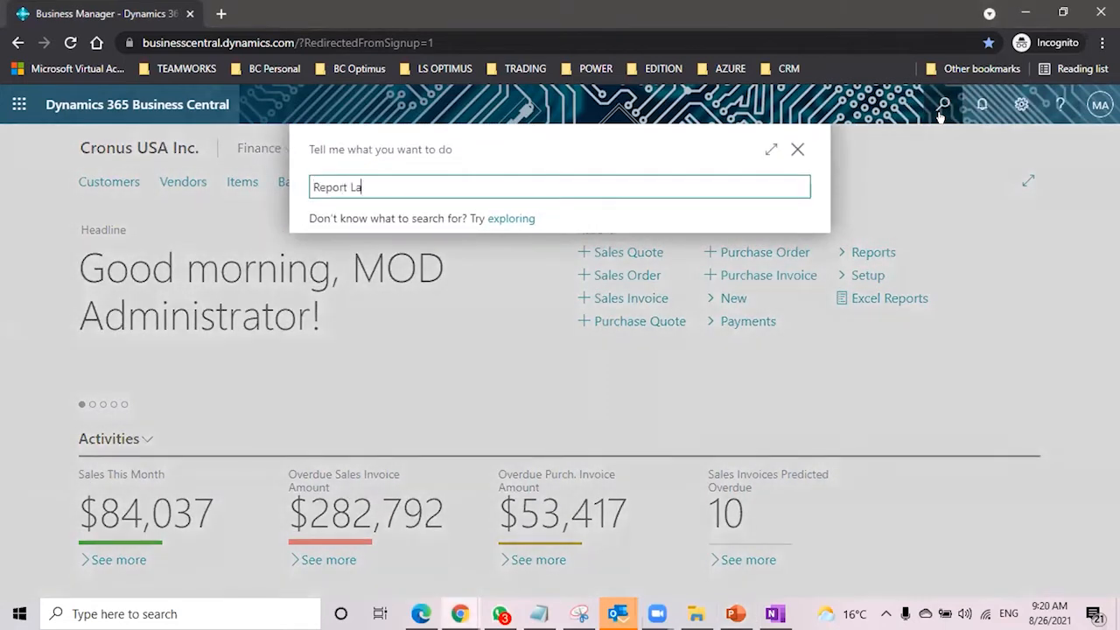
type("yout Sel")
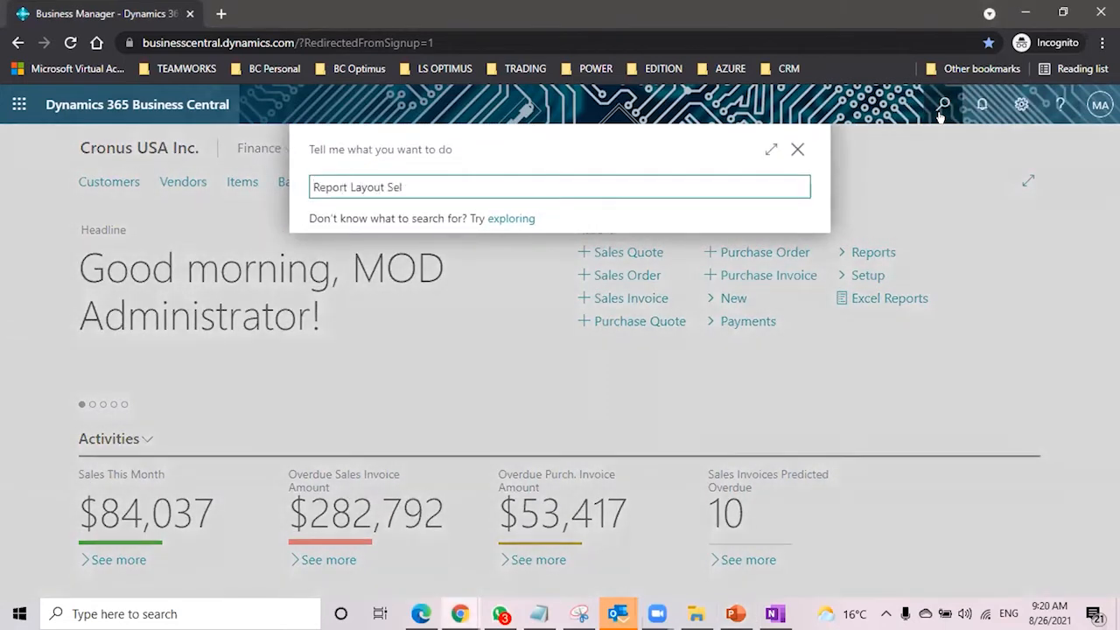
left_click(363, 250)
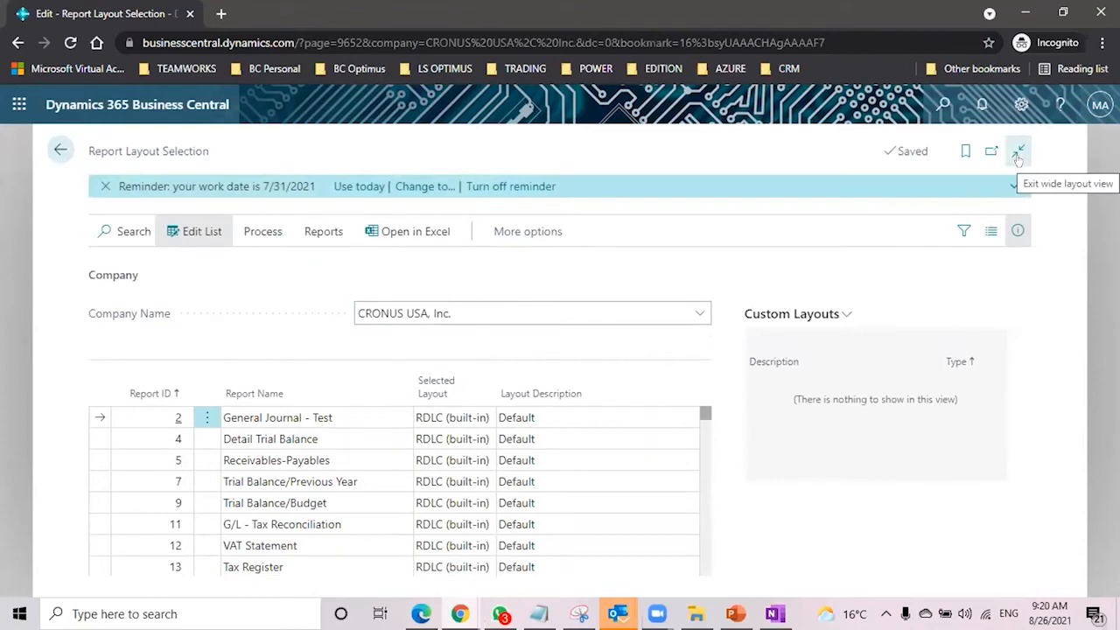
key("F11")
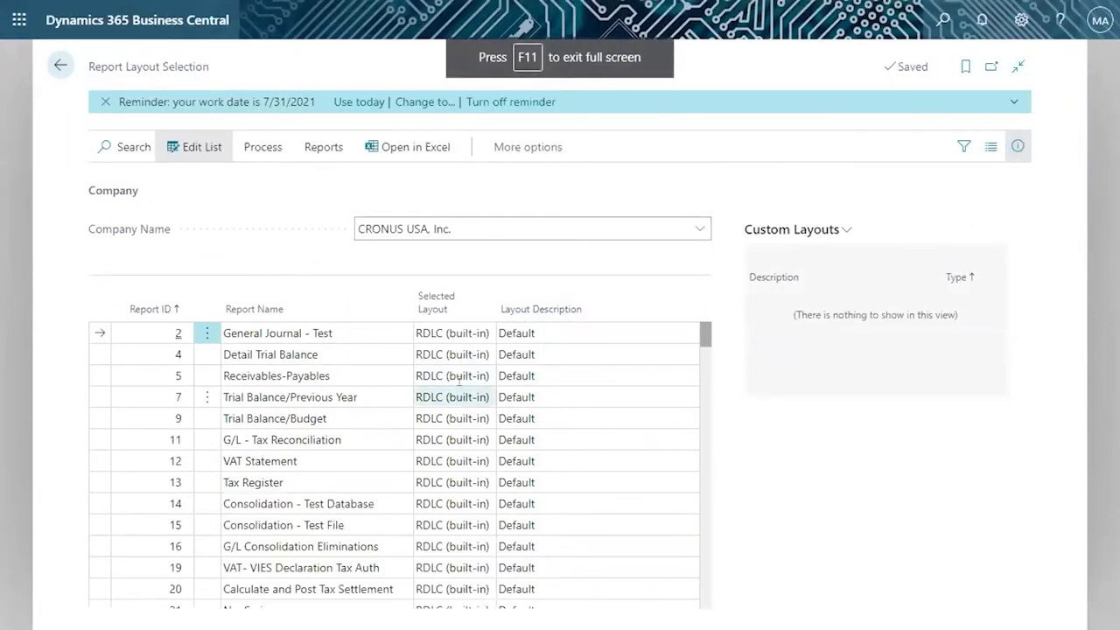
Step: Check which layout types can be selected for the Trial Balance by Period and Customer - Top 10 List reports
scroll(316, 376, "down", 2)
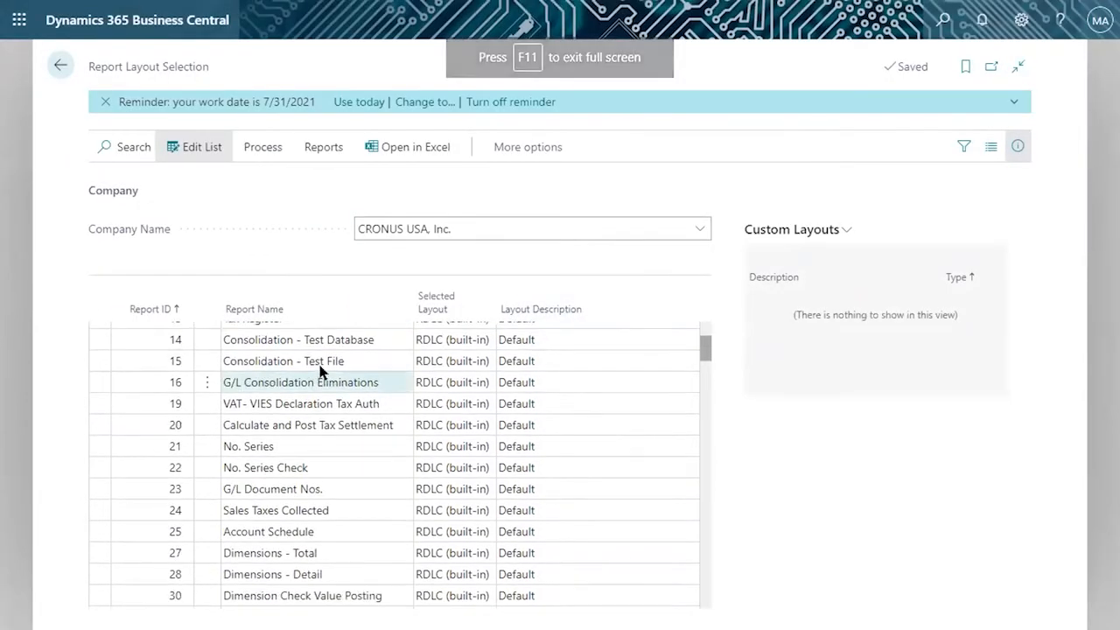
scroll(317, 376, "down", 3)
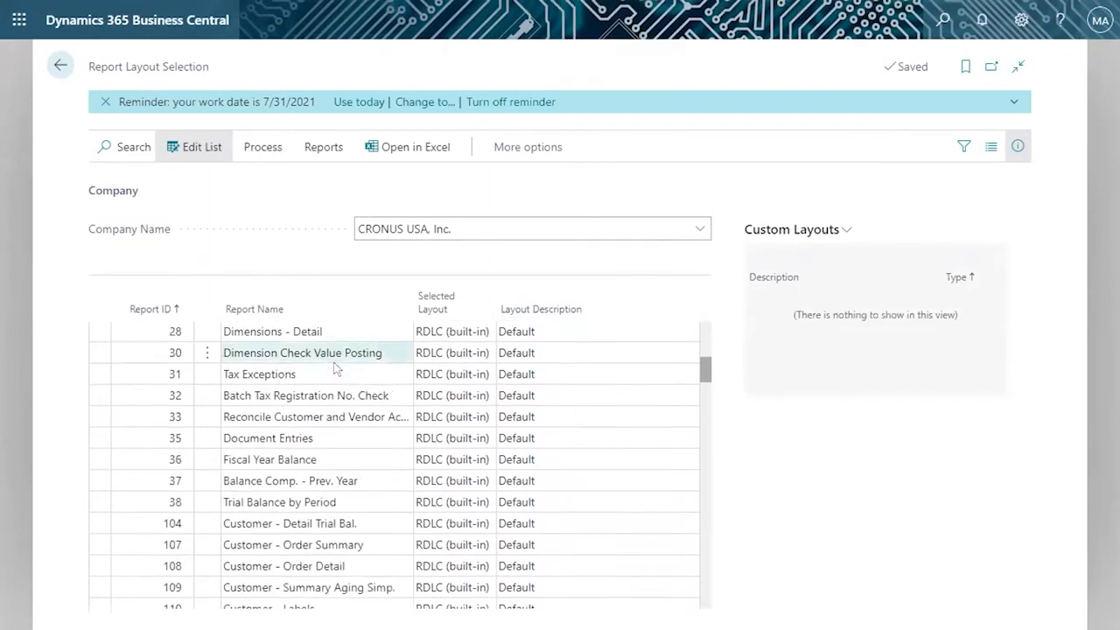
left_click(312, 501)
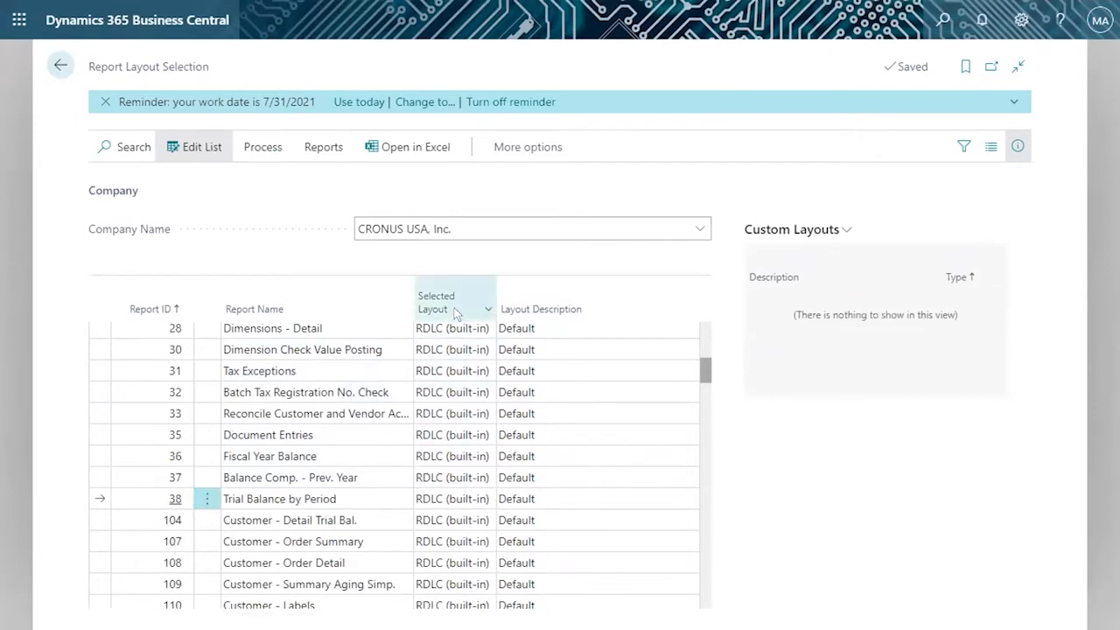
left_click(455, 501)
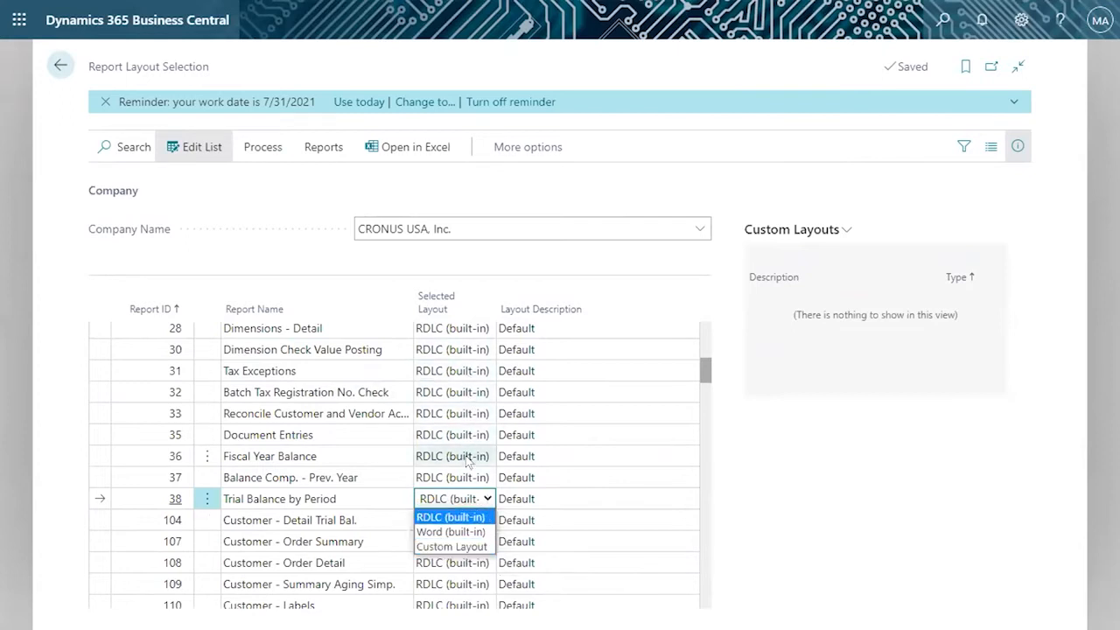
scroll(468, 462, "down", 5)
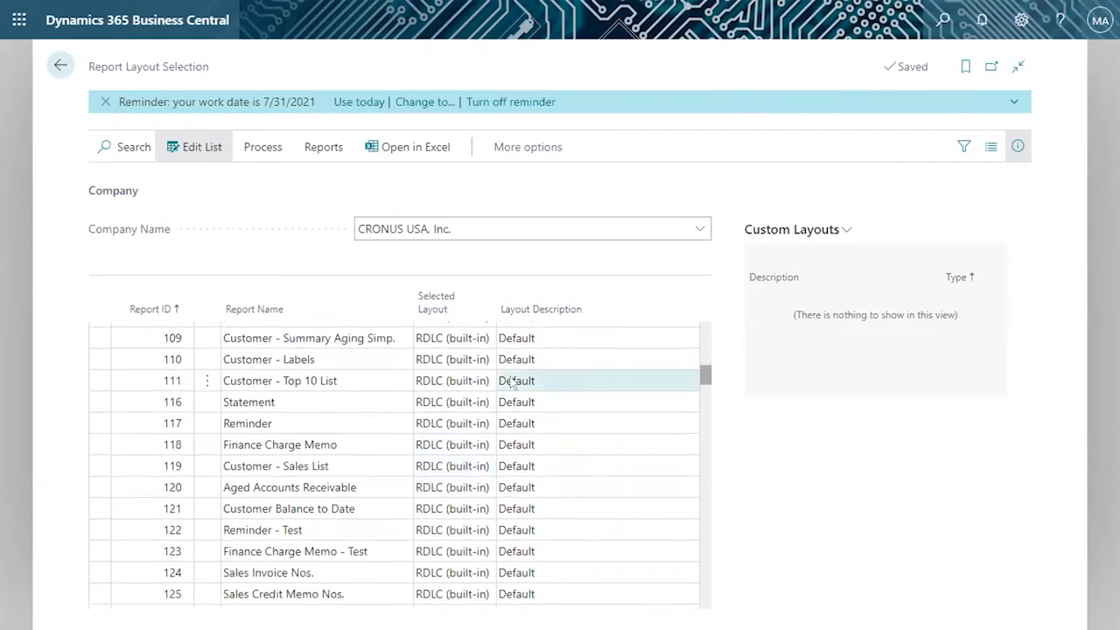
left_click(460, 383)
left_click(472, 383)
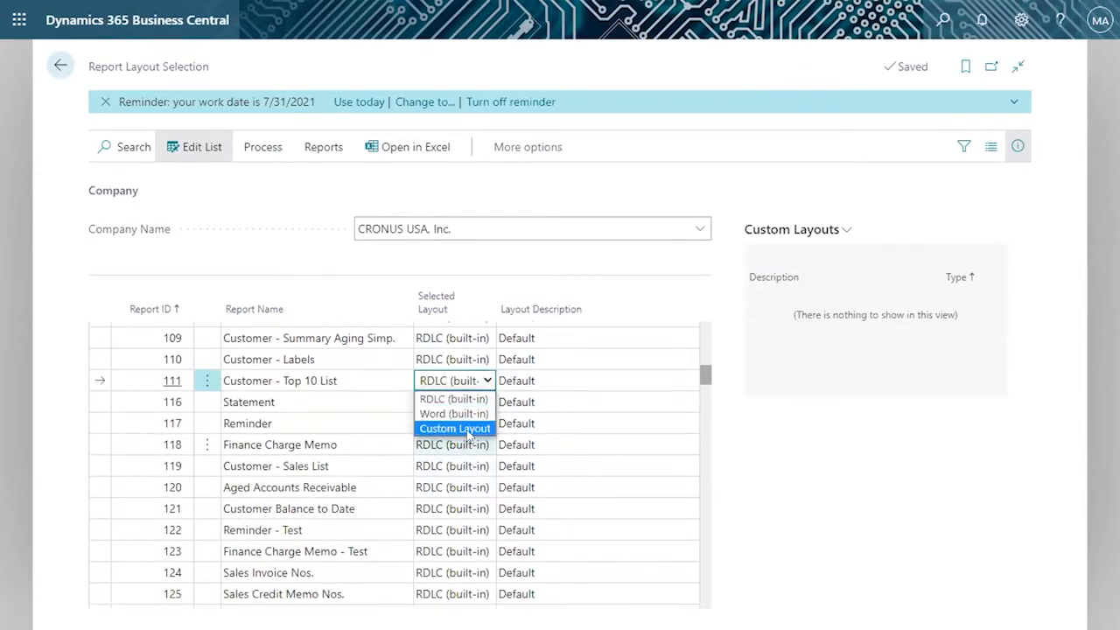
Step: Look up the built-in layouts behind the Customer - Top 10 List layout description, then cancel without choosing one
left_click(560, 381)
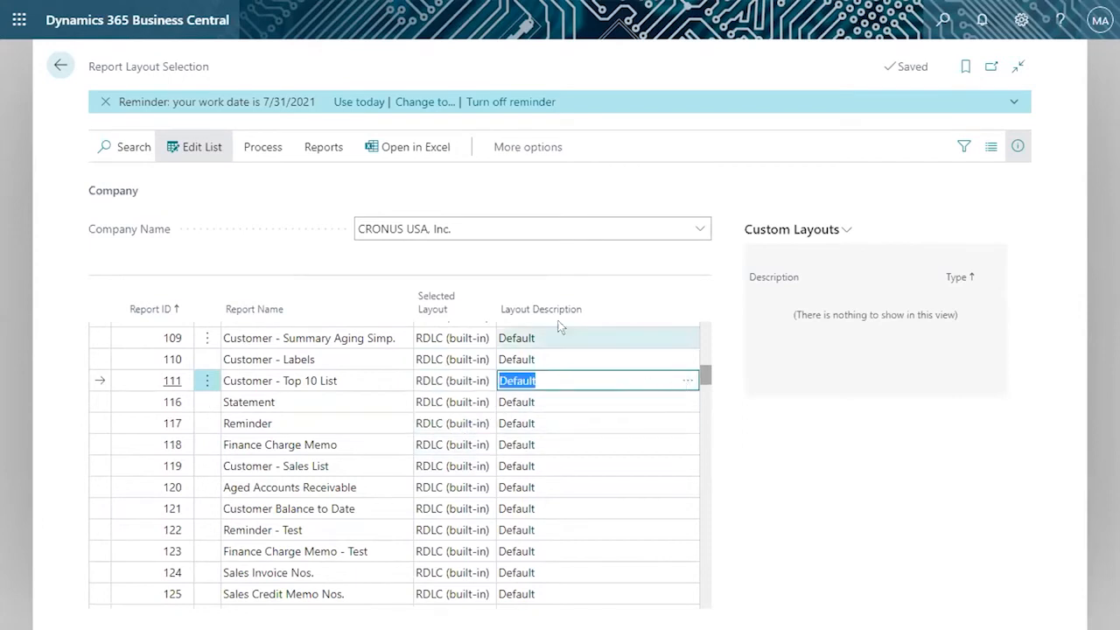
left_click(676, 383)
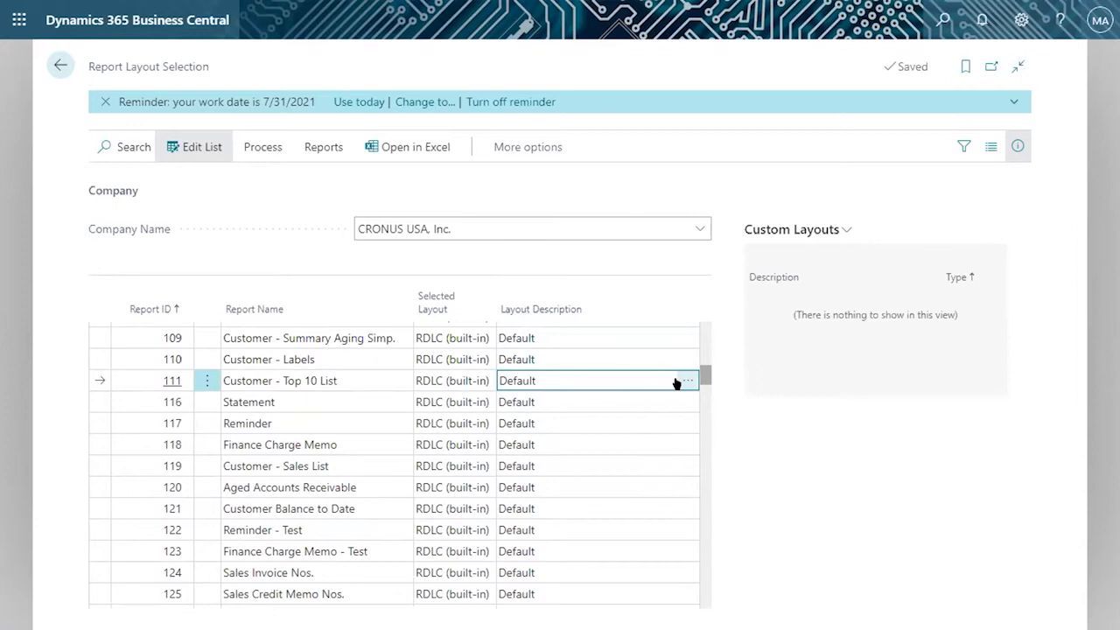
left_click(687, 380)
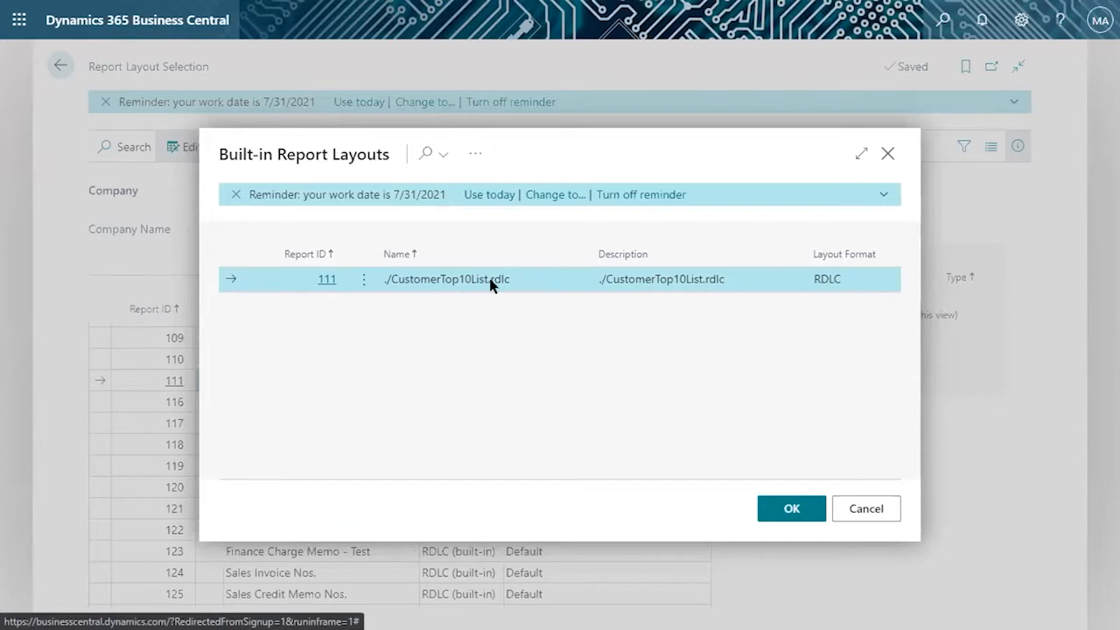
left_click(862, 505)
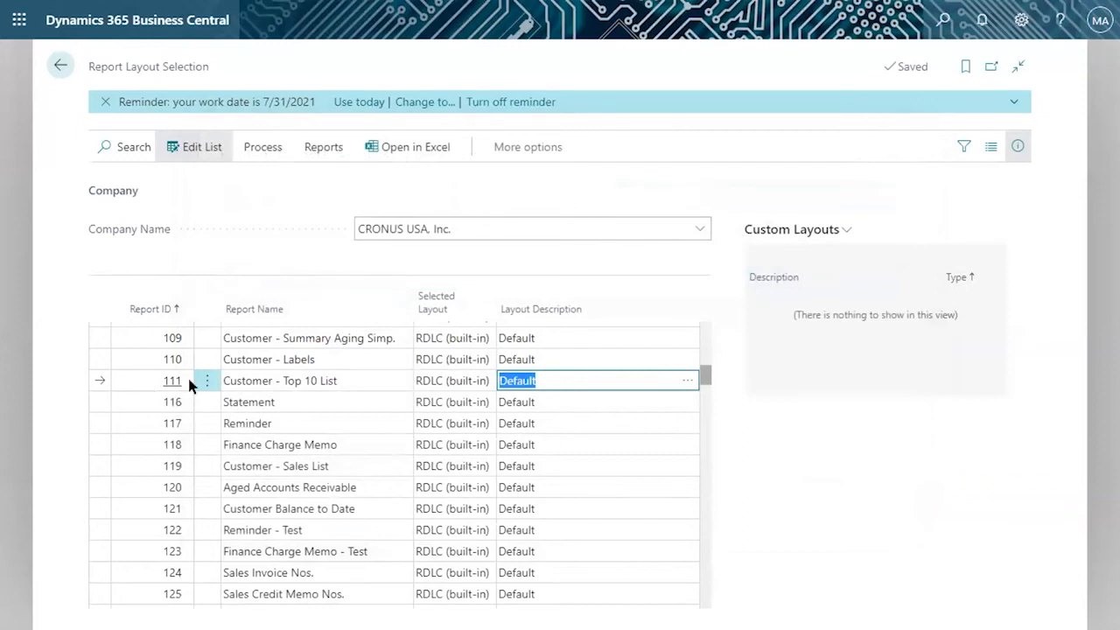
Step: Run the Customer - Top 10 List report as a preview with its existing options
left_click(261, 147)
left_click(323, 147)
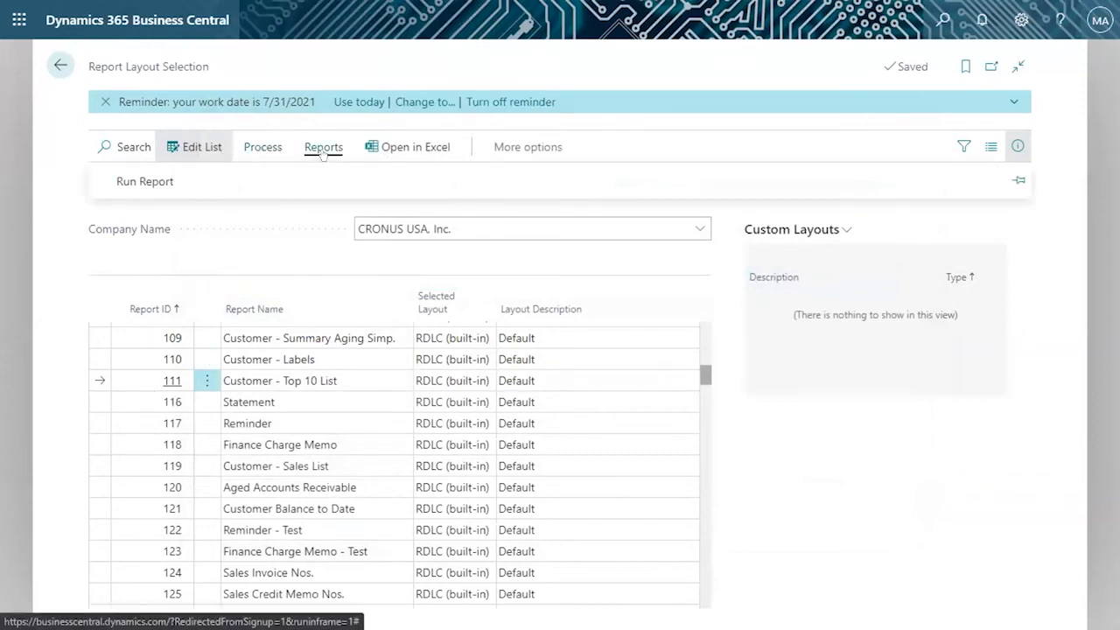
left_click(151, 185)
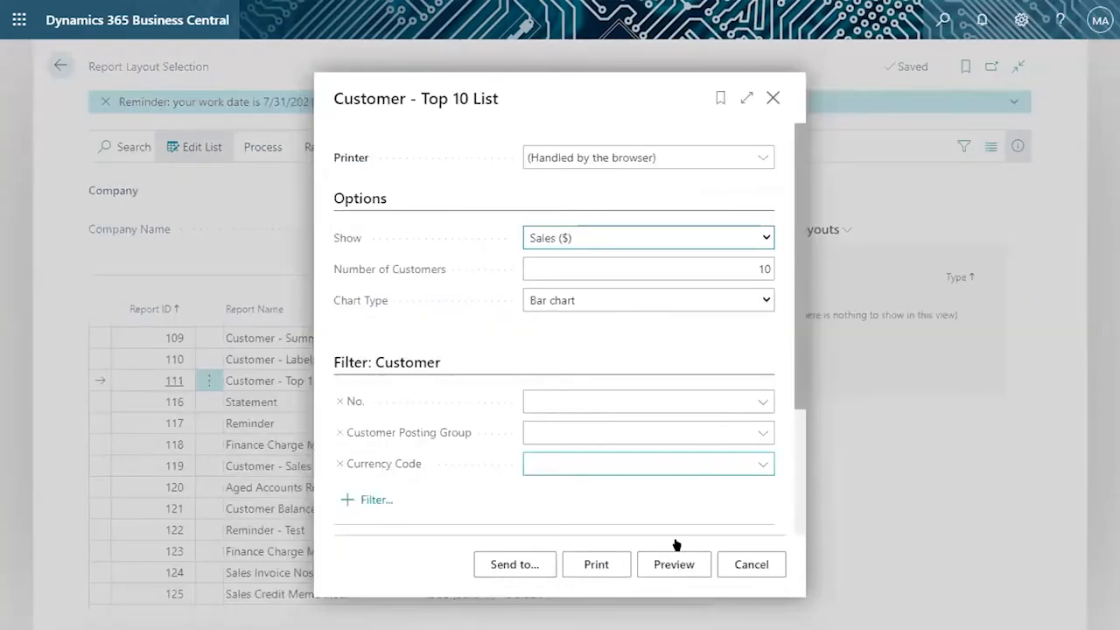
left_click(679, 564)
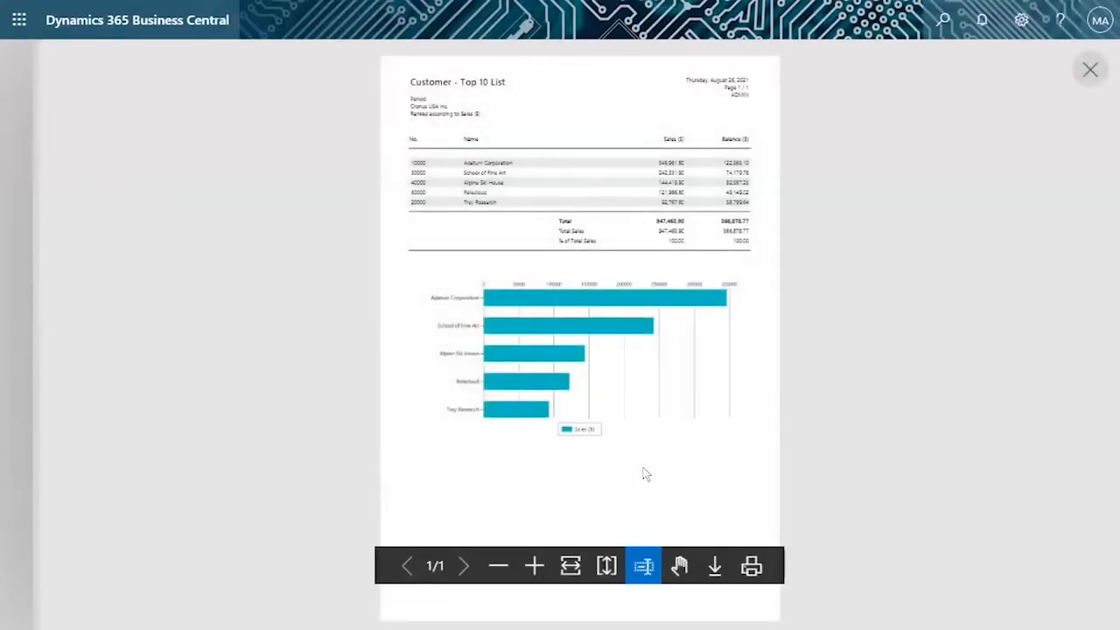
Step: Enlarge the report preview, examine its customer table and bar chart, and close both the preview and the report request
left_click(534, 566)
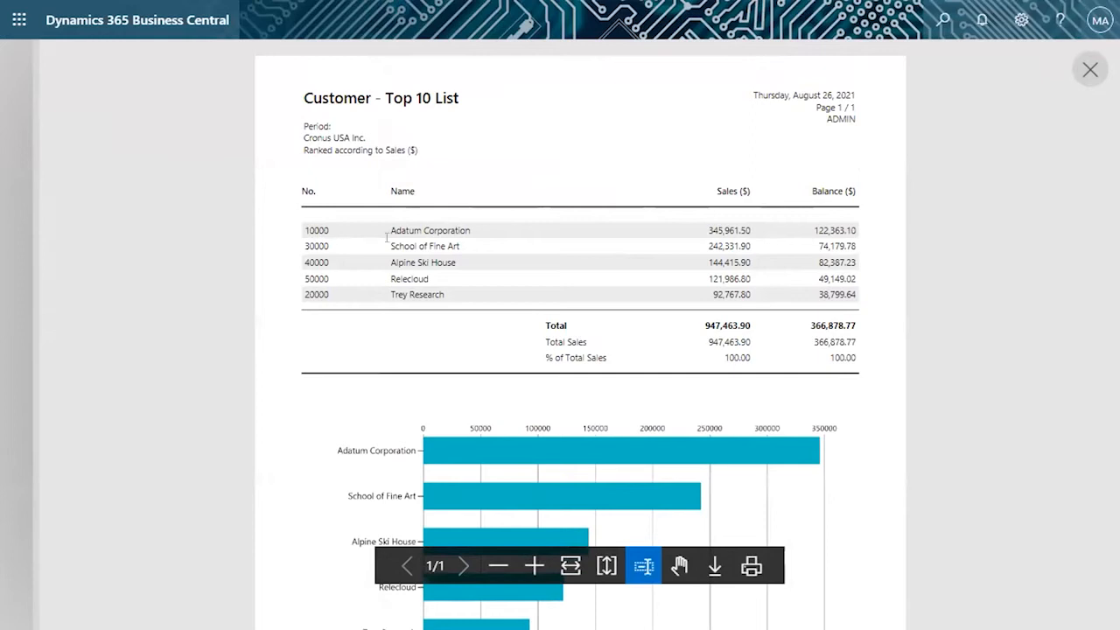
scroll(495, 297, "down", 3)
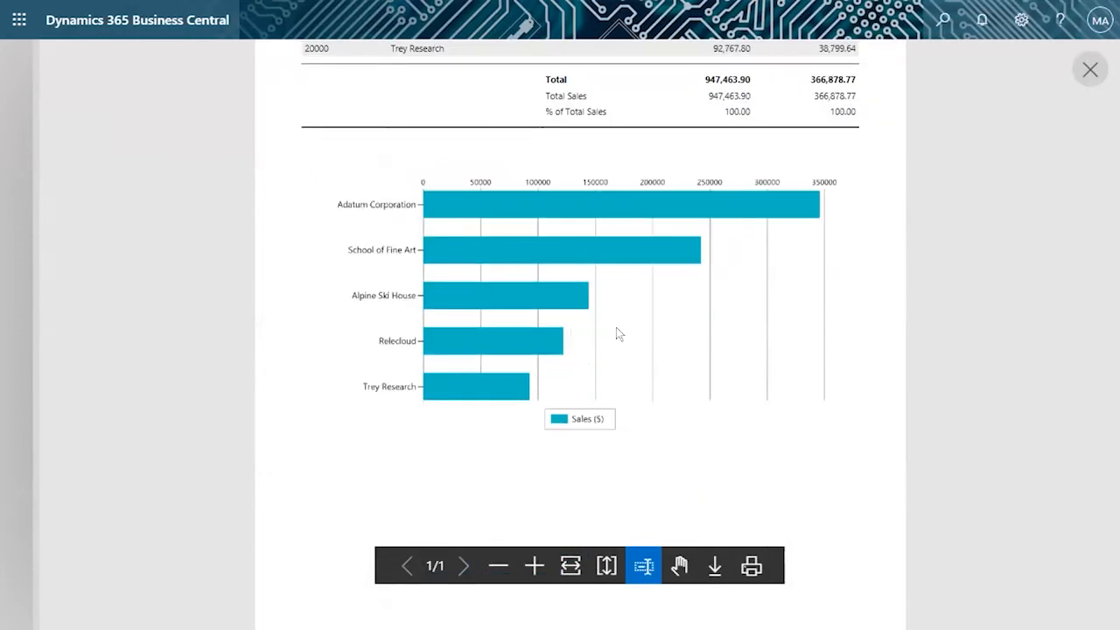
scroll(616, 339, "up", 3)
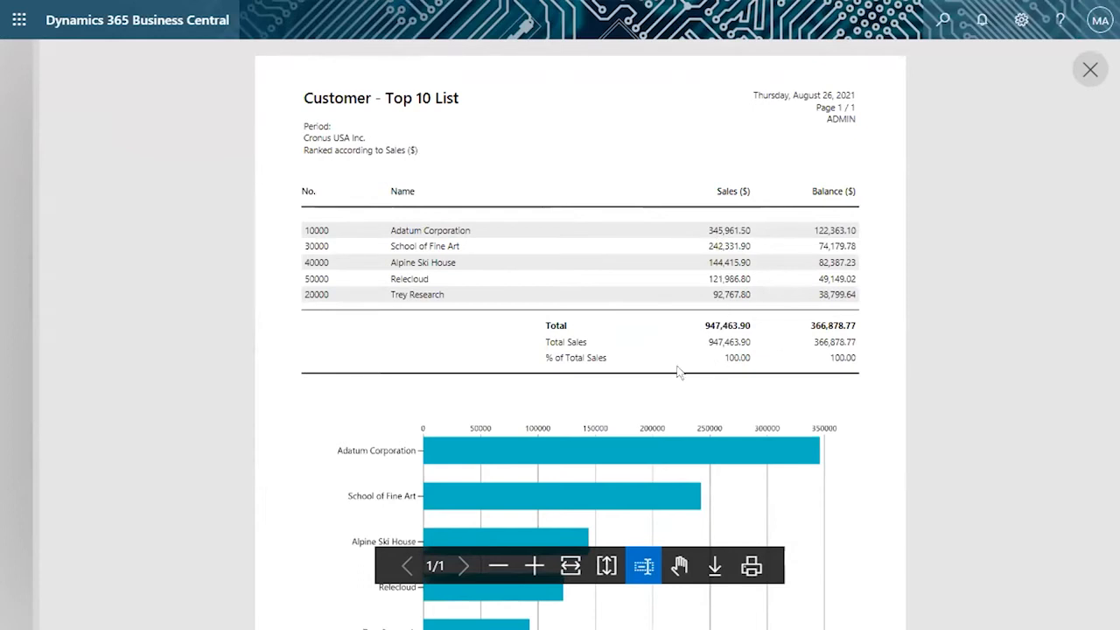
left_click_drag(301, 91, 482, 130)
scroll(644, 355, "down", 3)
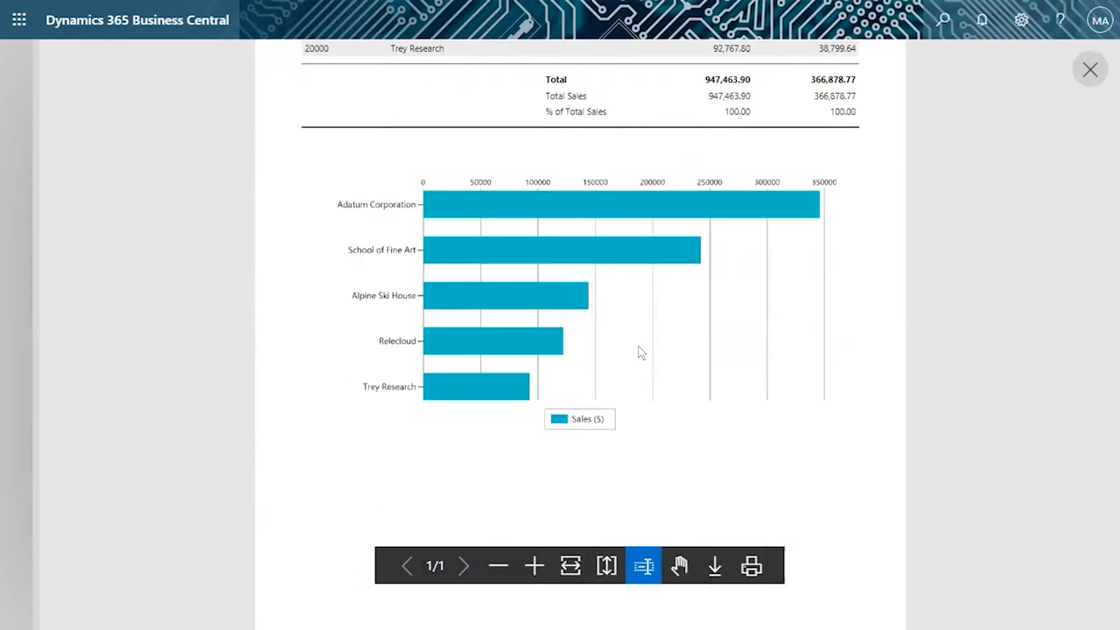
left_click(1089, 68)
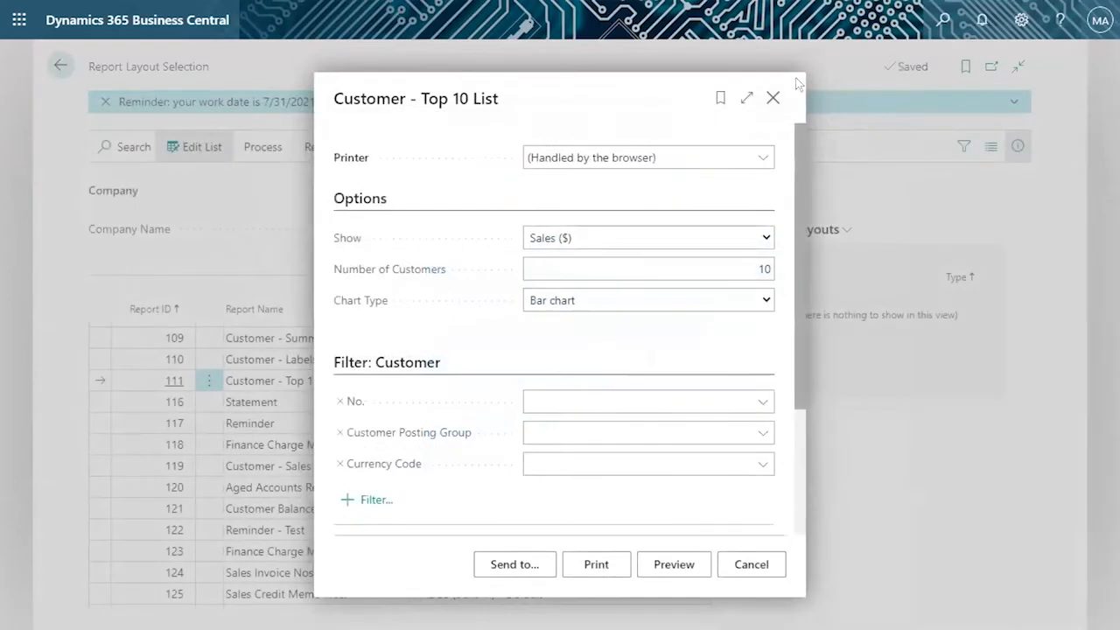
key("Escape")
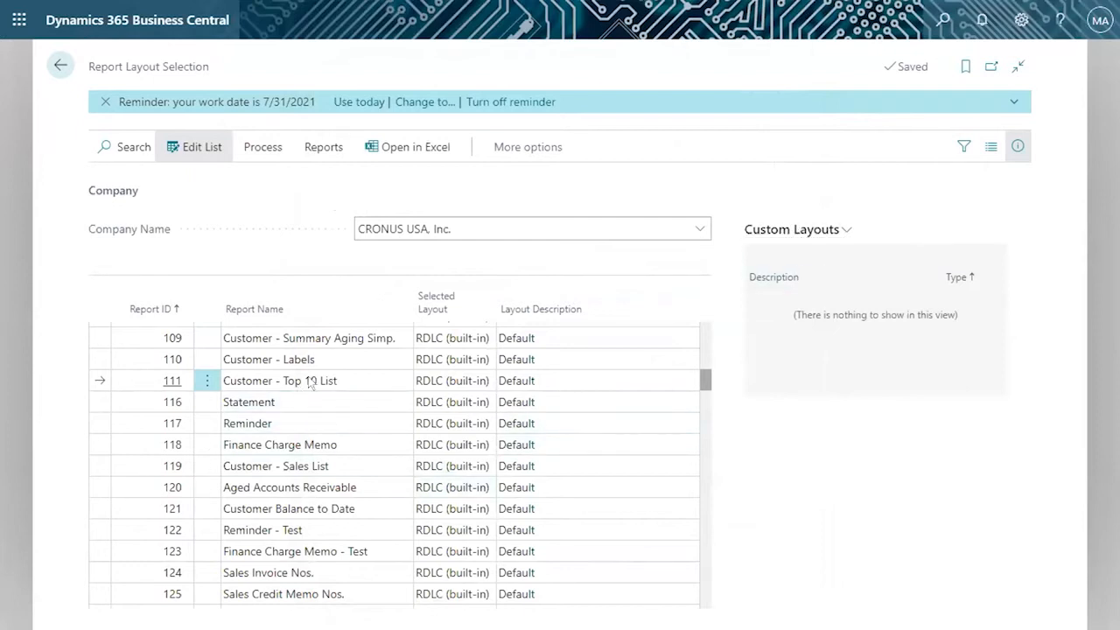
Step: Check the Aged Accounts Receivable and Post Inventory Cost to G/L reports for custom layouts
left_click(845, 226)
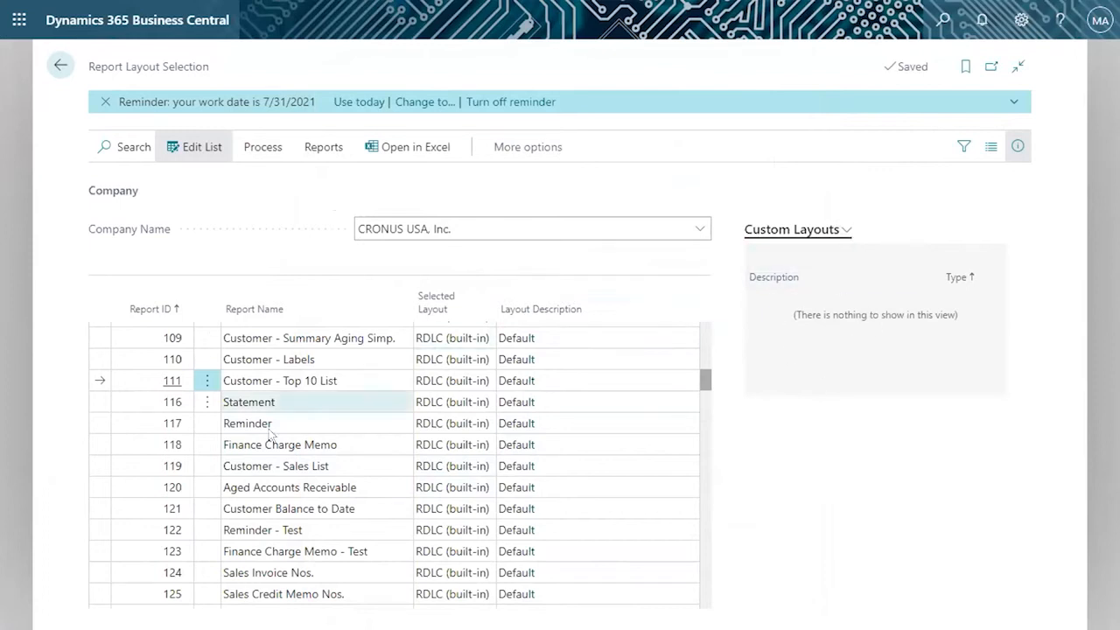
left_click(262, 487)
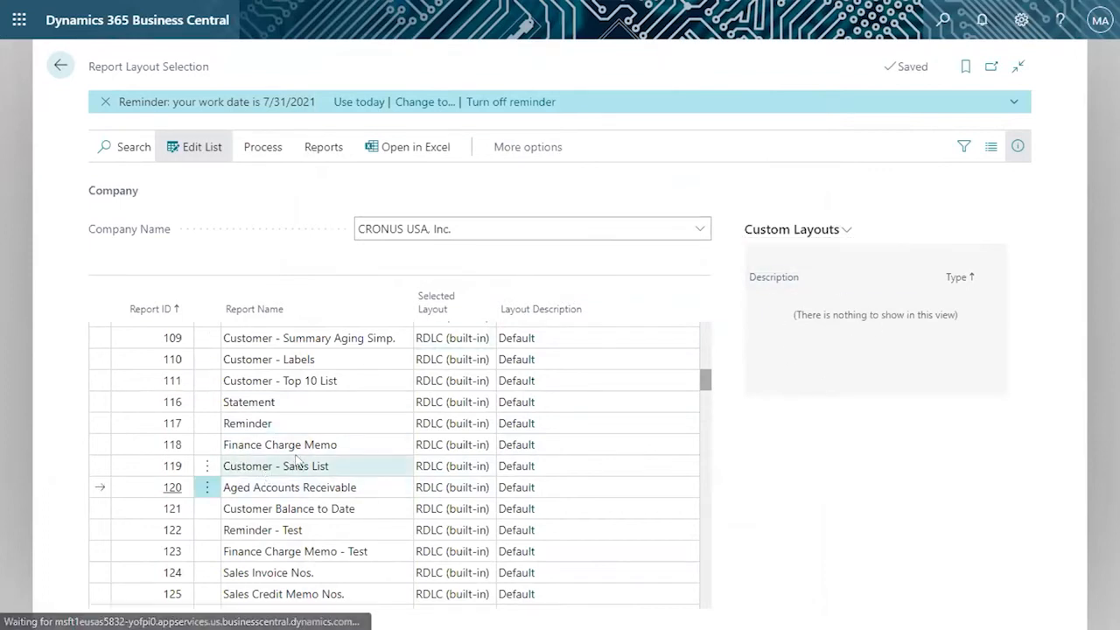
scroll(359, 422, "down", 20)
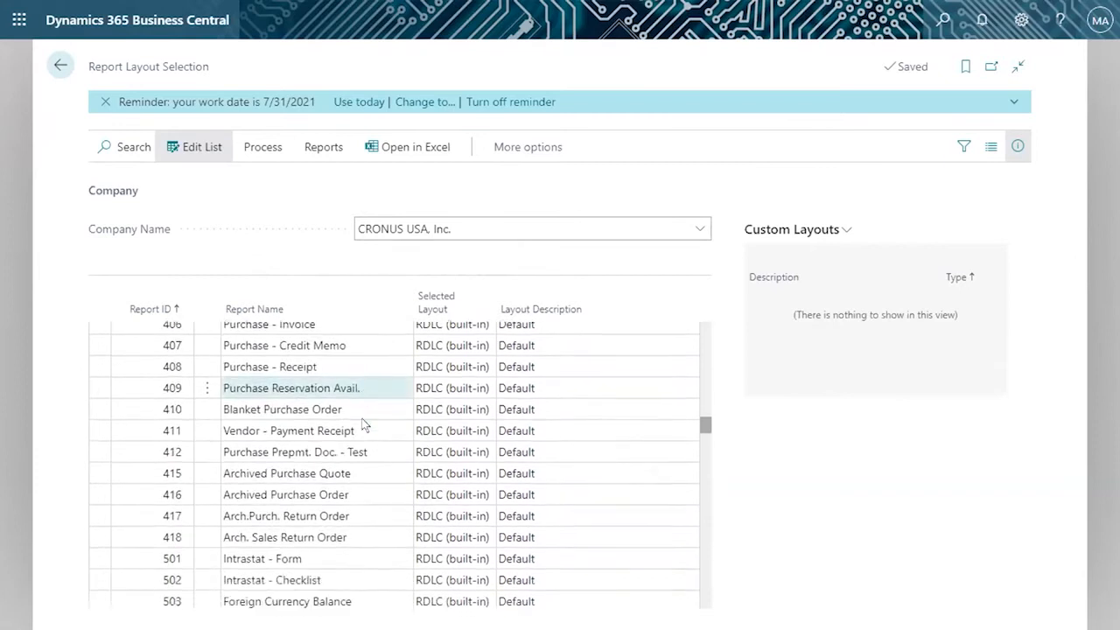
scroll(363, 424, "down", 10)
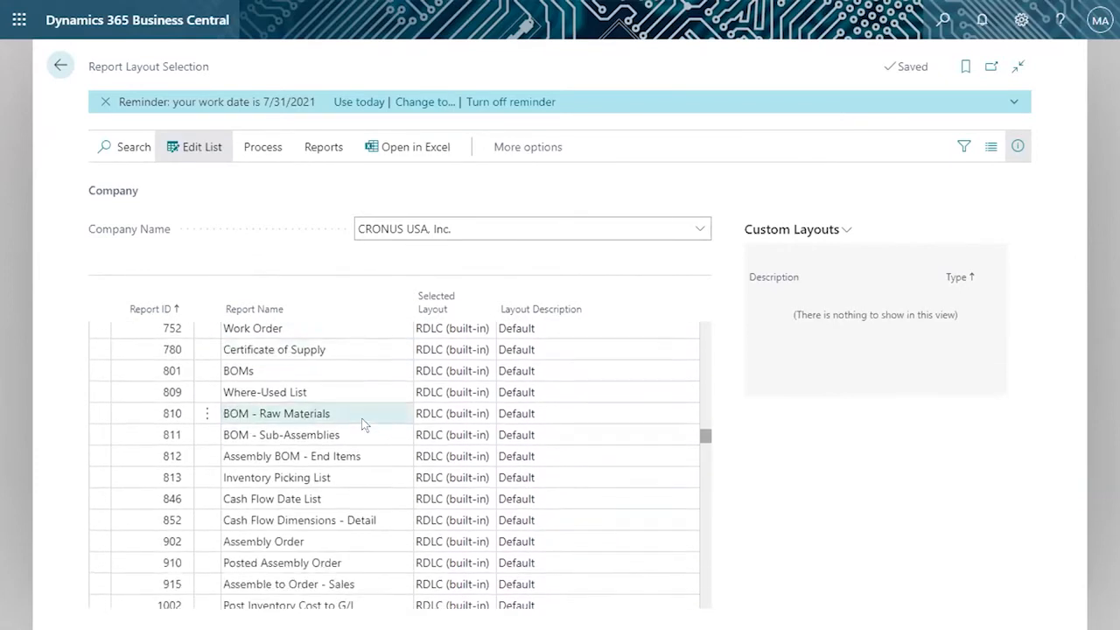
scroll(363, 425, "down", 2)
left_click(355, 433)
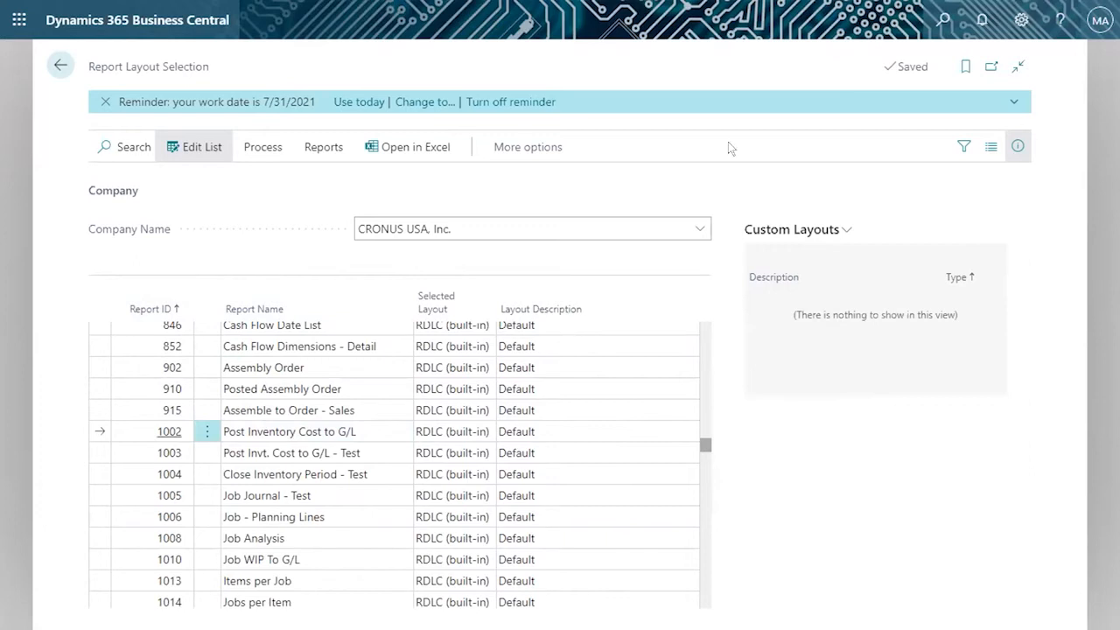
Step: Search the report list for 1306 and review the custom layouts of the Sales - Invoice report
left_click(124, 147)
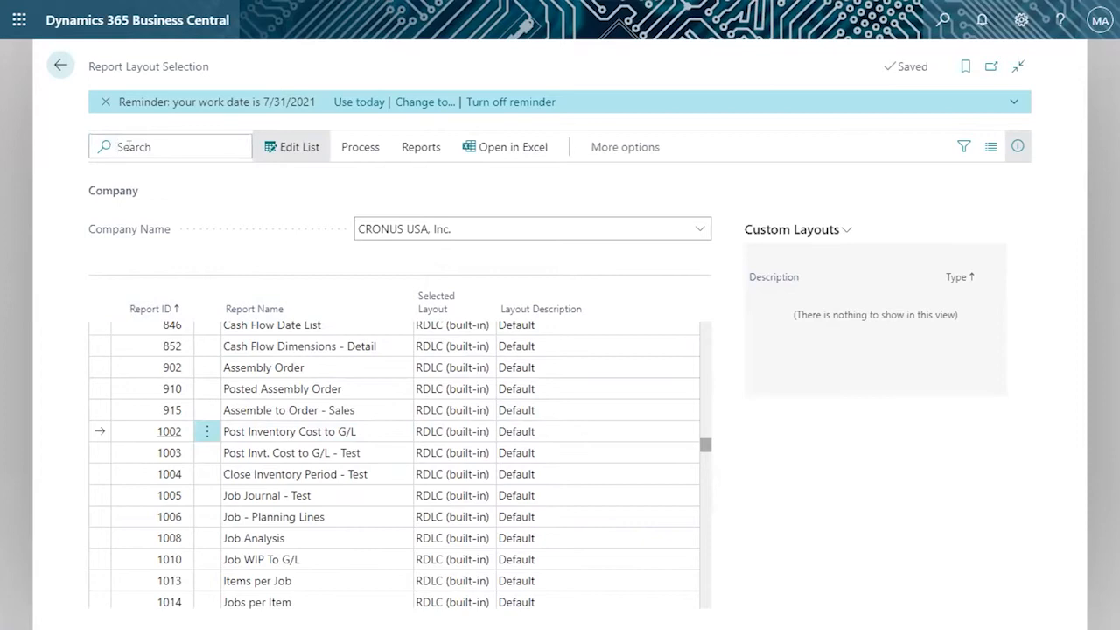
type("1306")
left_click(294, 334)
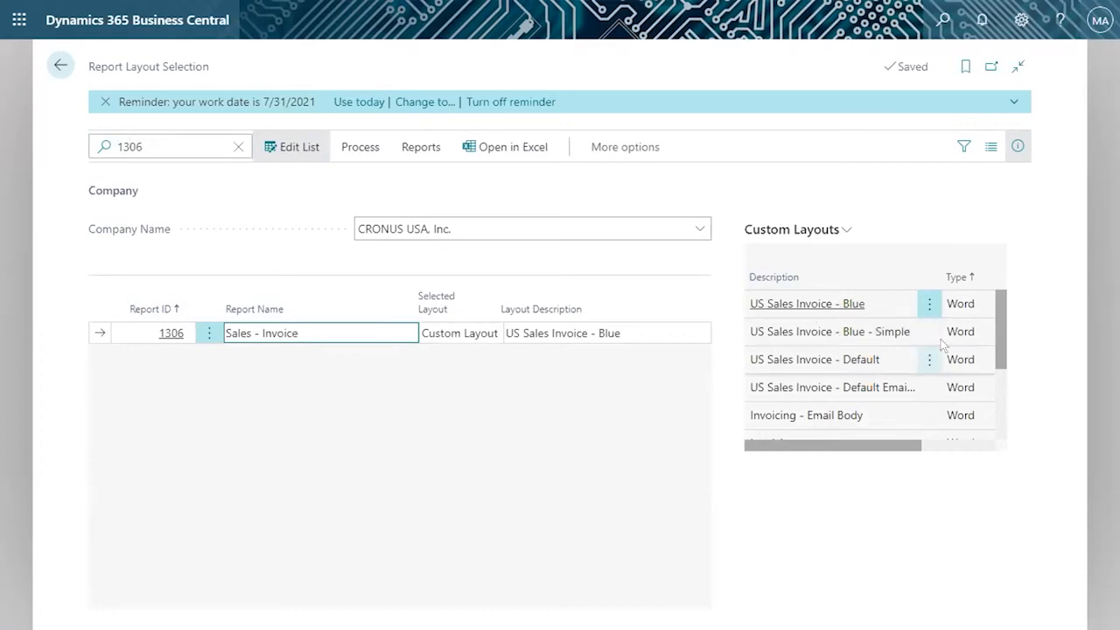
mouse_move(1000, 320)
left_mouse_down()
mouse_move(1008, 412)
mouse_move(985, 326)
left_mouse_up()
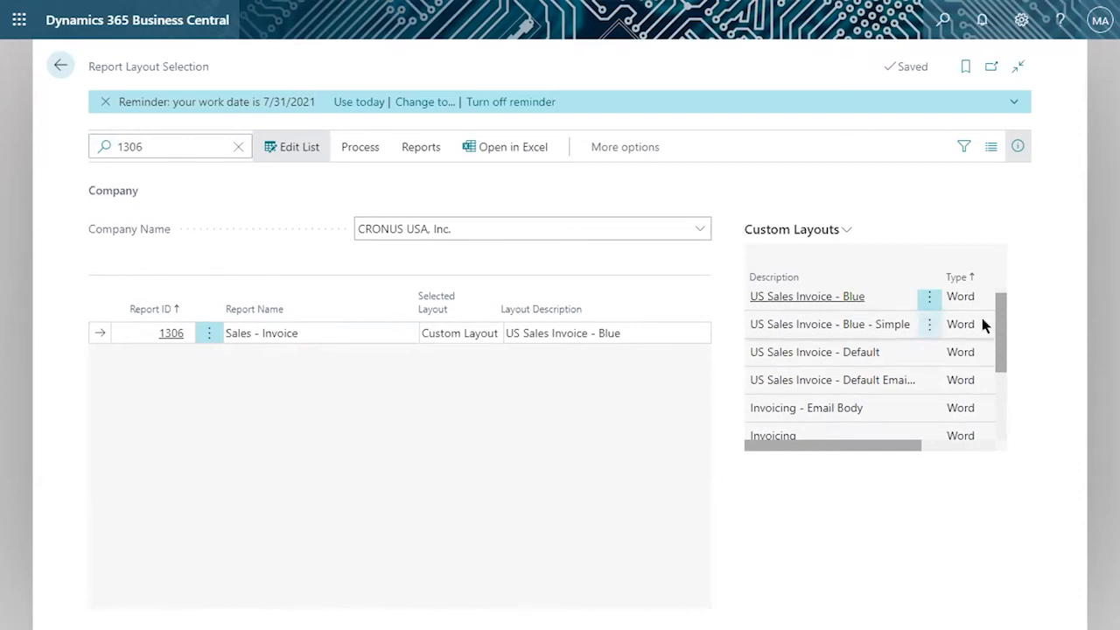
Step: Review the remaining custom layouts of the Sales - Invoice report and the processing and report actions available for it
scroll(844, 333, "down", 1)
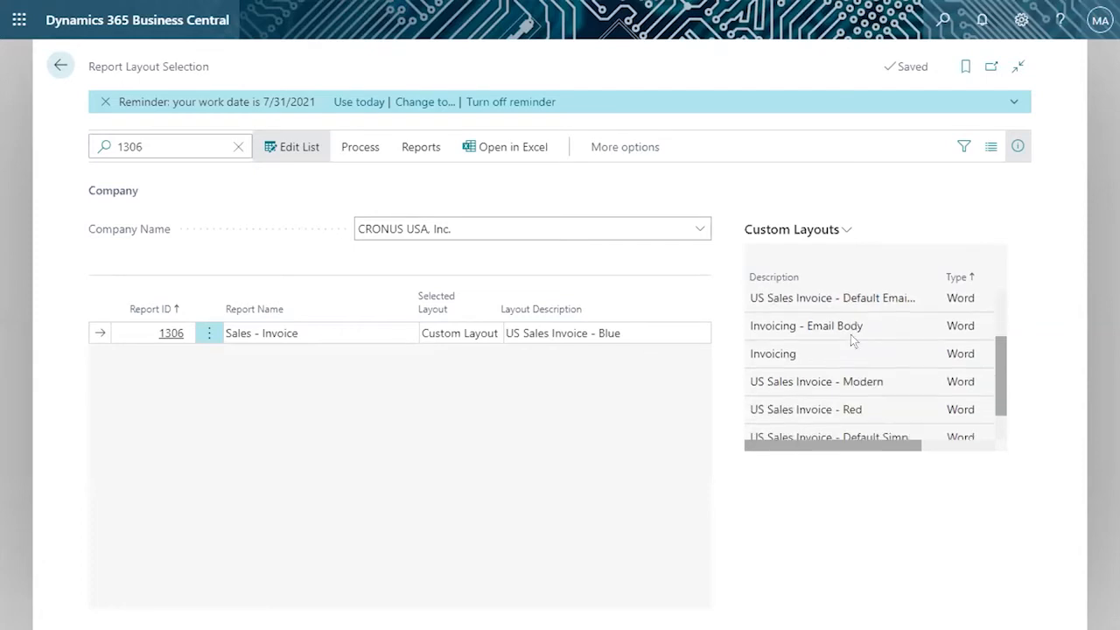
scroll(837, 330, "down", 1)
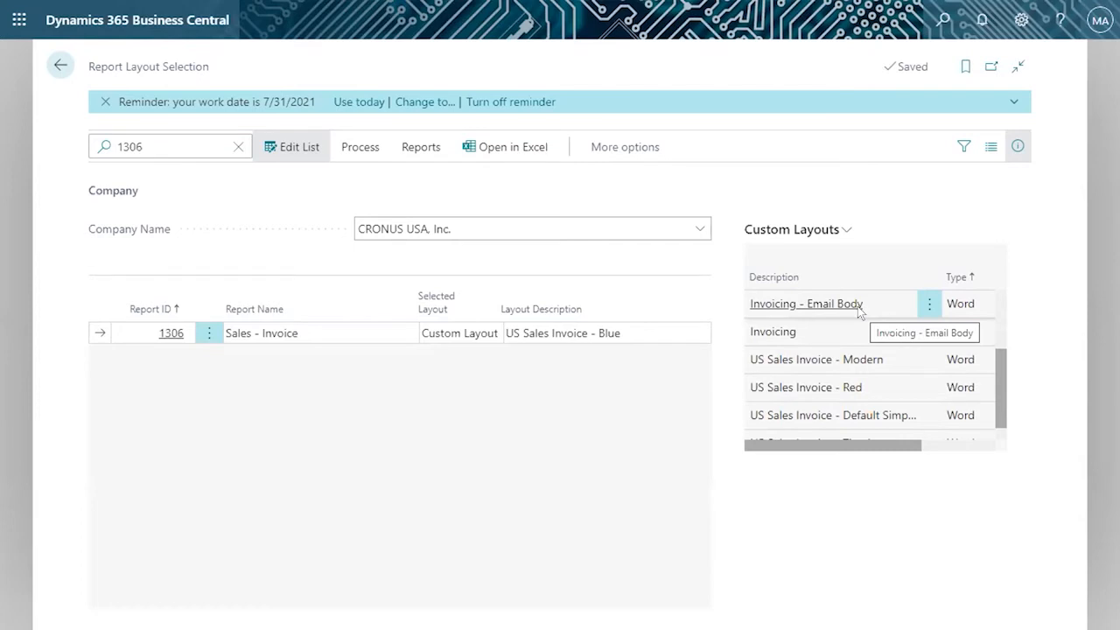
scroll(858, 313, "up", 3)
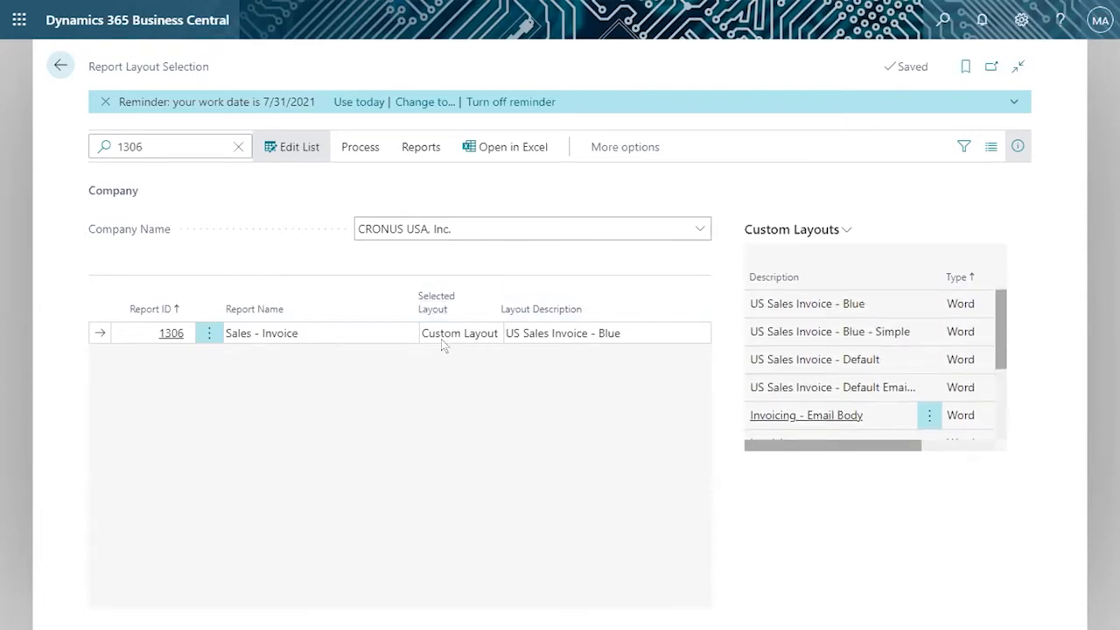
left_click(359, 146)
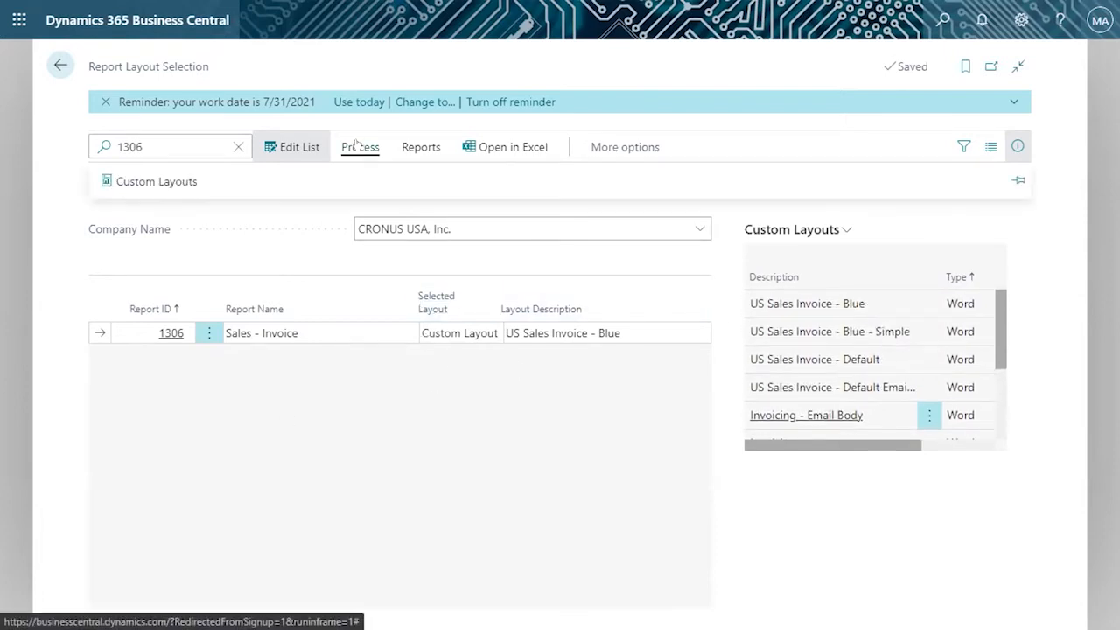
left_click(403, 146)
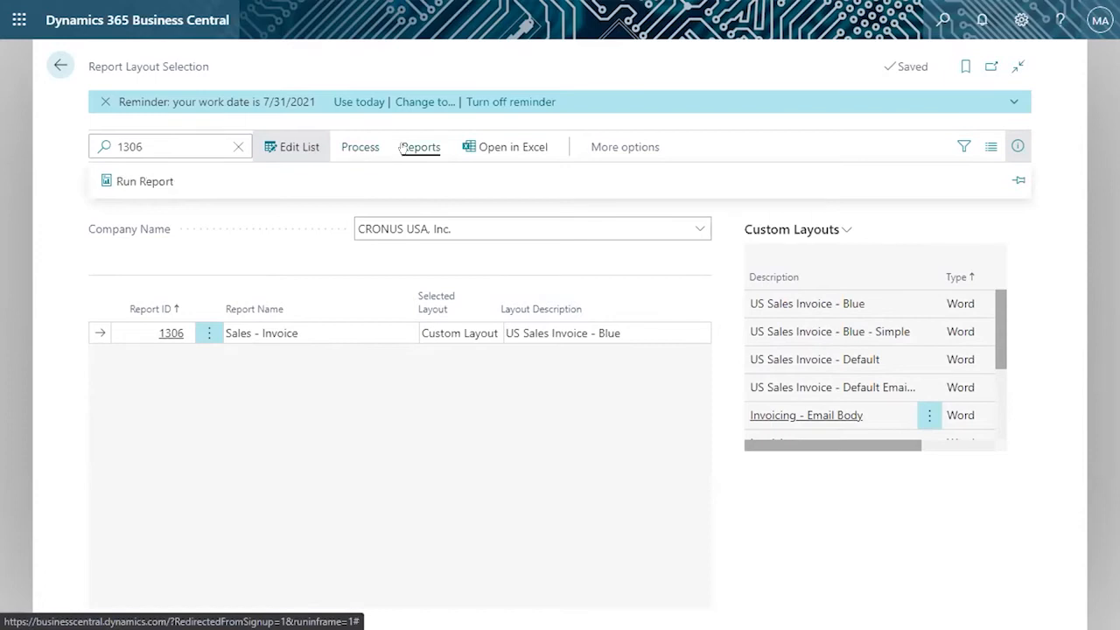
Step: Leave Report Layout Selection, find the Custom Report Layouts page through the application search, and open it in the expanded view
left_click(60, 63)
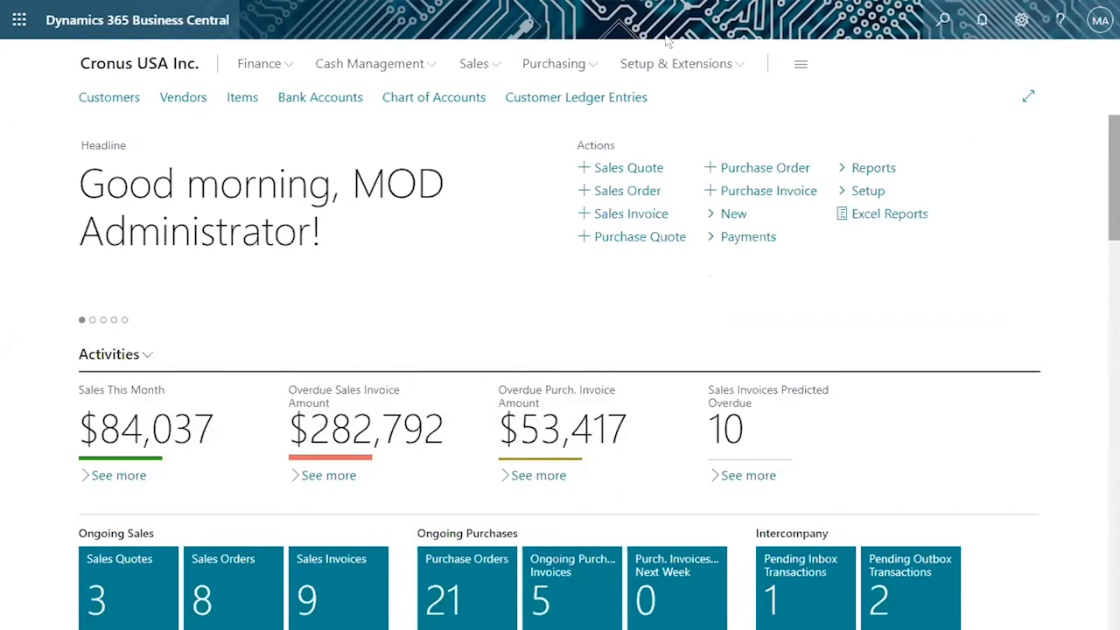
left_click(934, 23)
type("custom lyout")
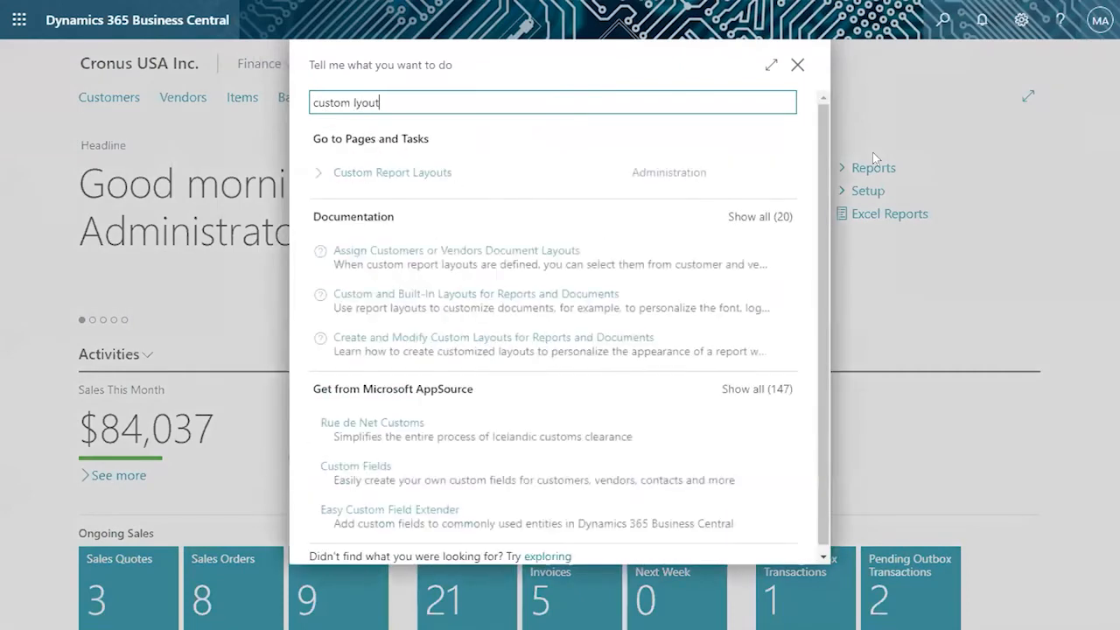
left_click(364, 173)
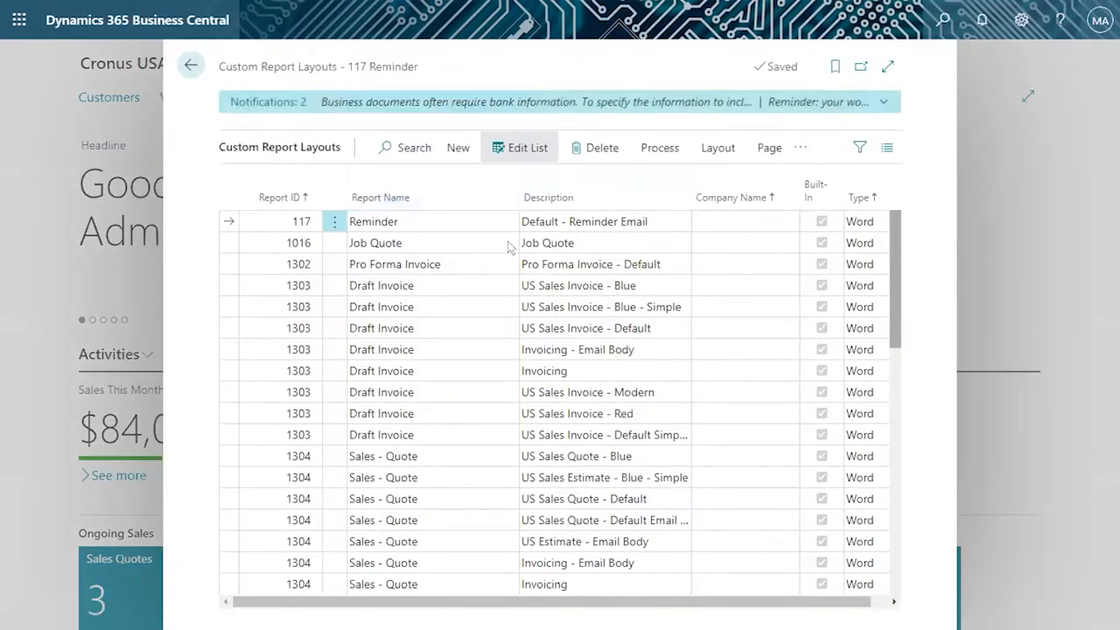
left_click(887, 66)
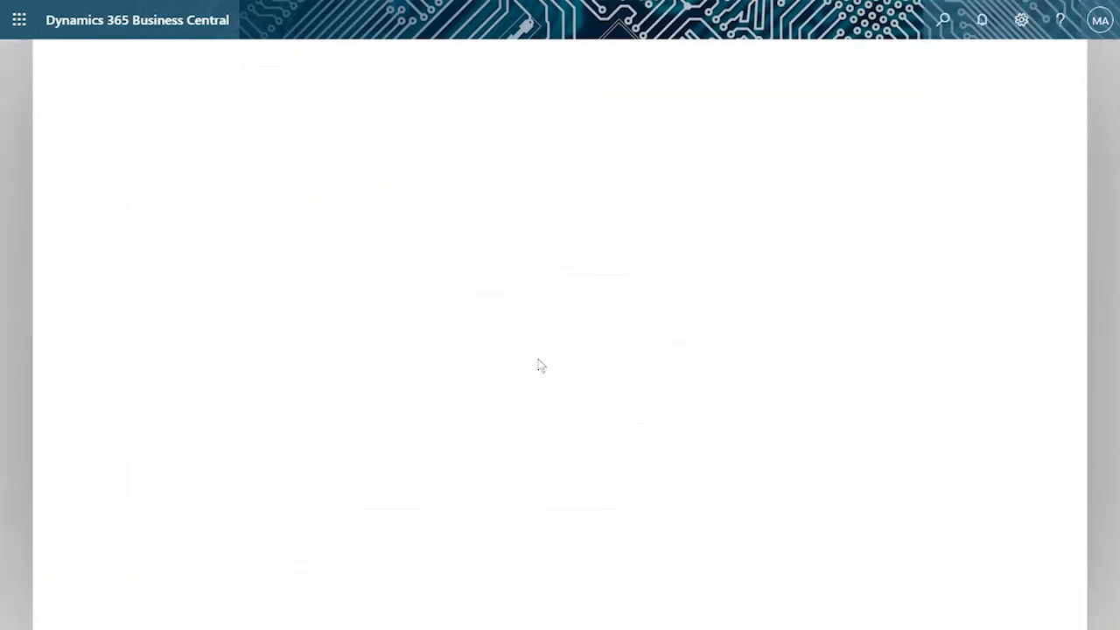
Step: Examine the custom report layouts list, covering the Draft Invoice, Sales - Quote, Sales - Confirmation and Sales - Invoice entries
scroll(559, 317, "down", 2)
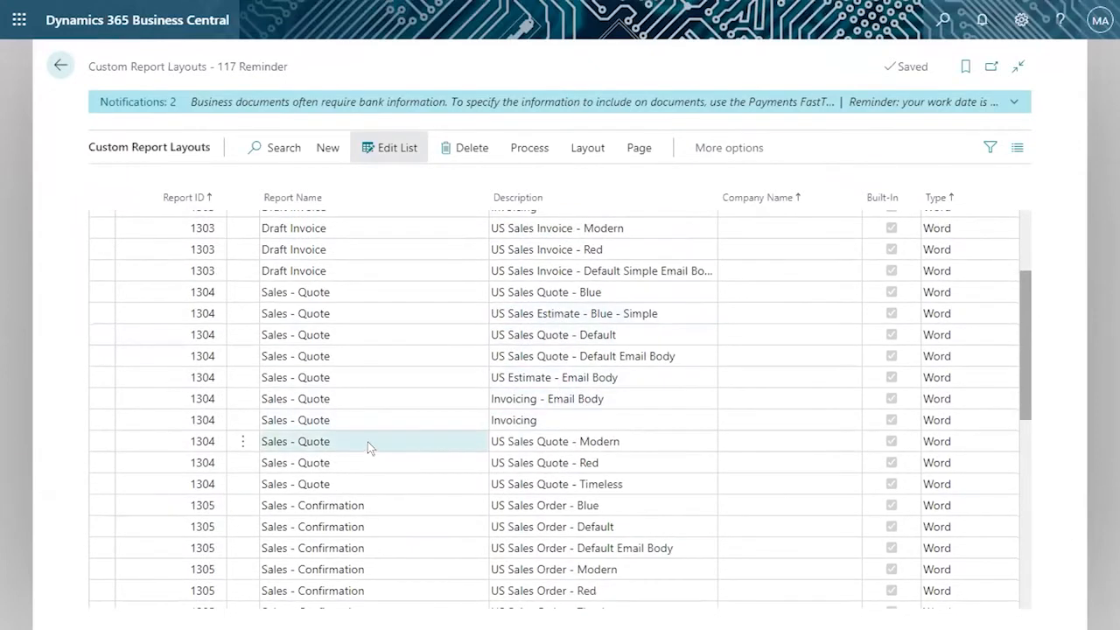
scroll(370, 441, "down", 2)
scroll(391, 422, "up", 4)
scroll(404, 409, "down", 2)
scroll(413, 400, "up", 2)
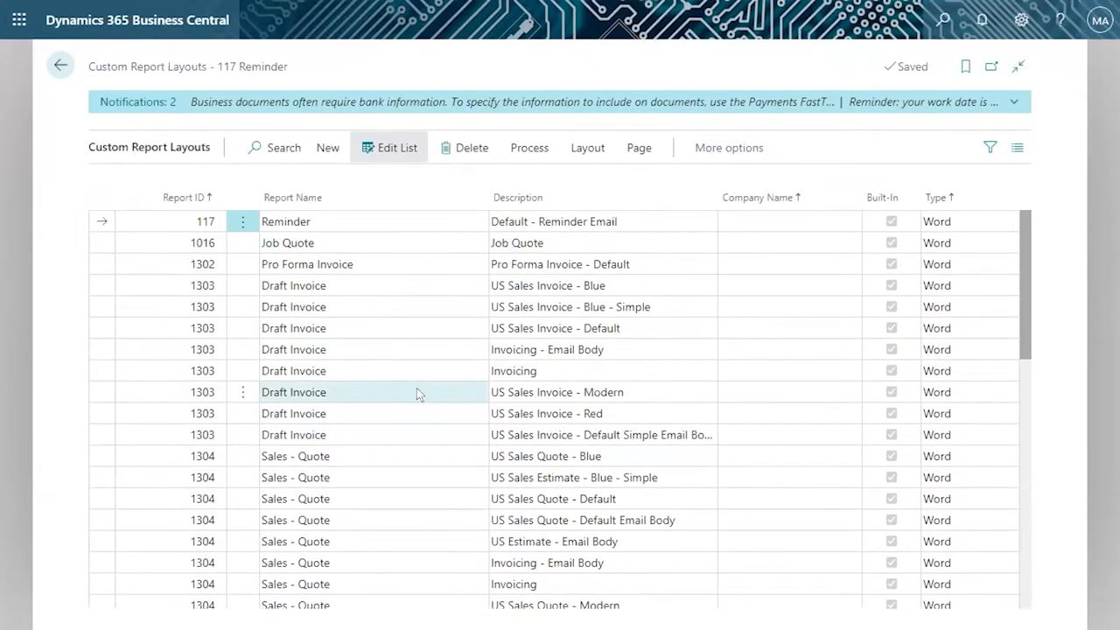
left_click_drag(79, 63, 276, 67)
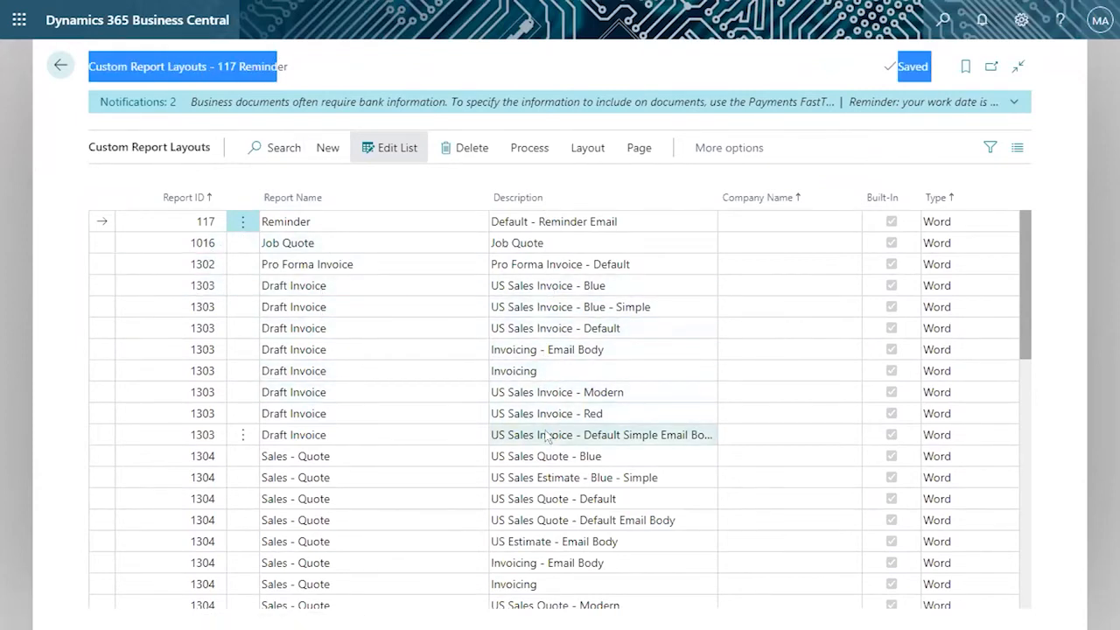
scroll(319, 366, "down", 2)
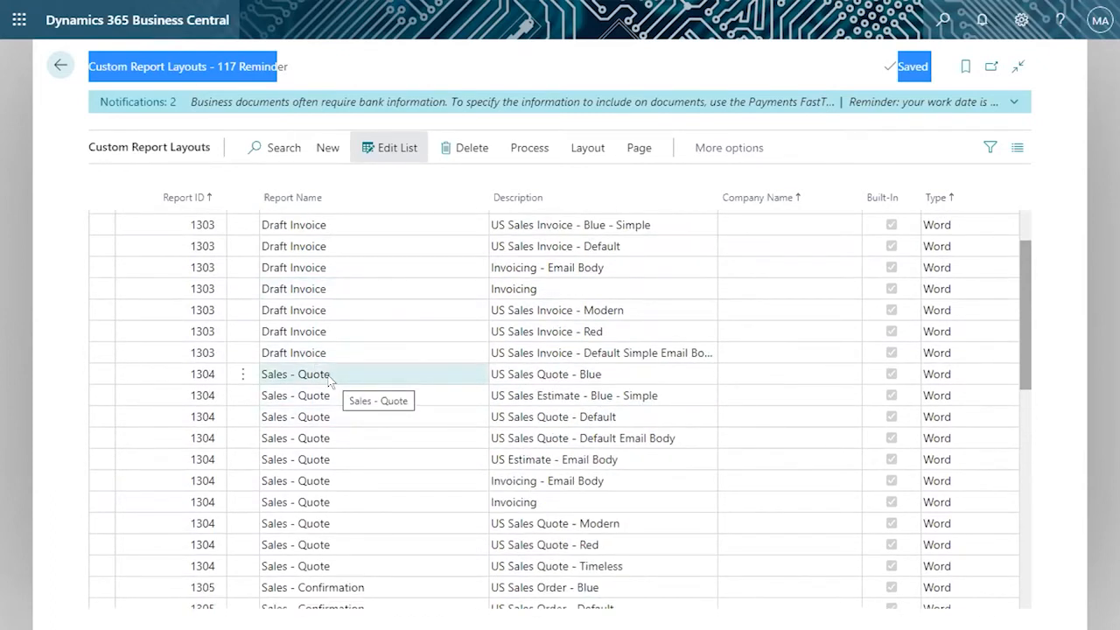
scroll(361, 492, "down", 3)
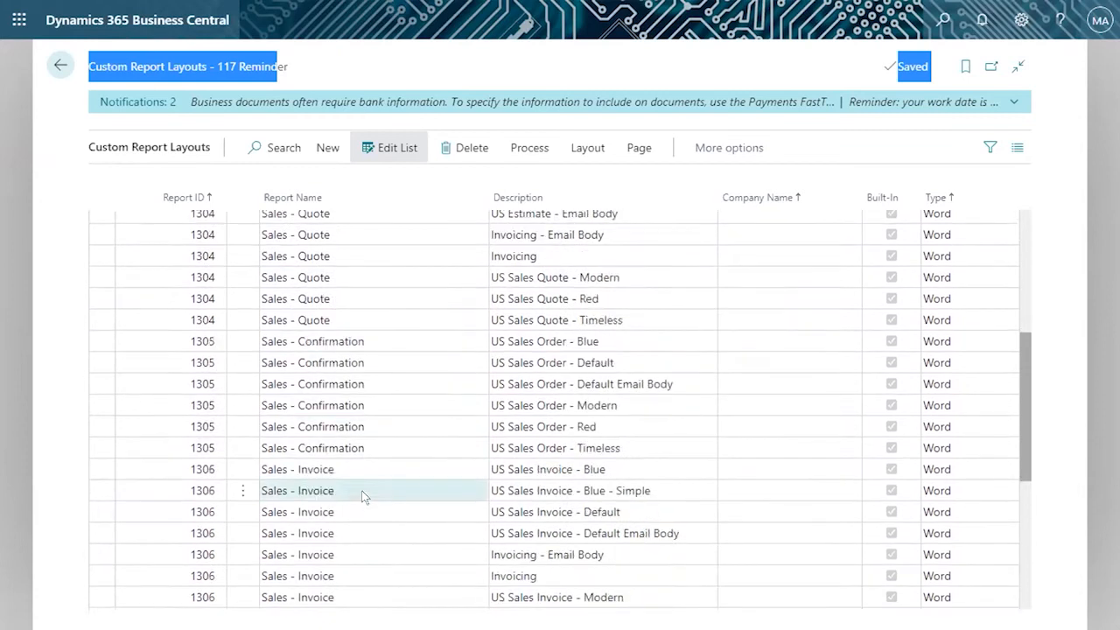
Step: Try to preview the Sales - Confirmation report from the US Sales Order - Blue layout without filters, and close the report request
left_click(544, 341)
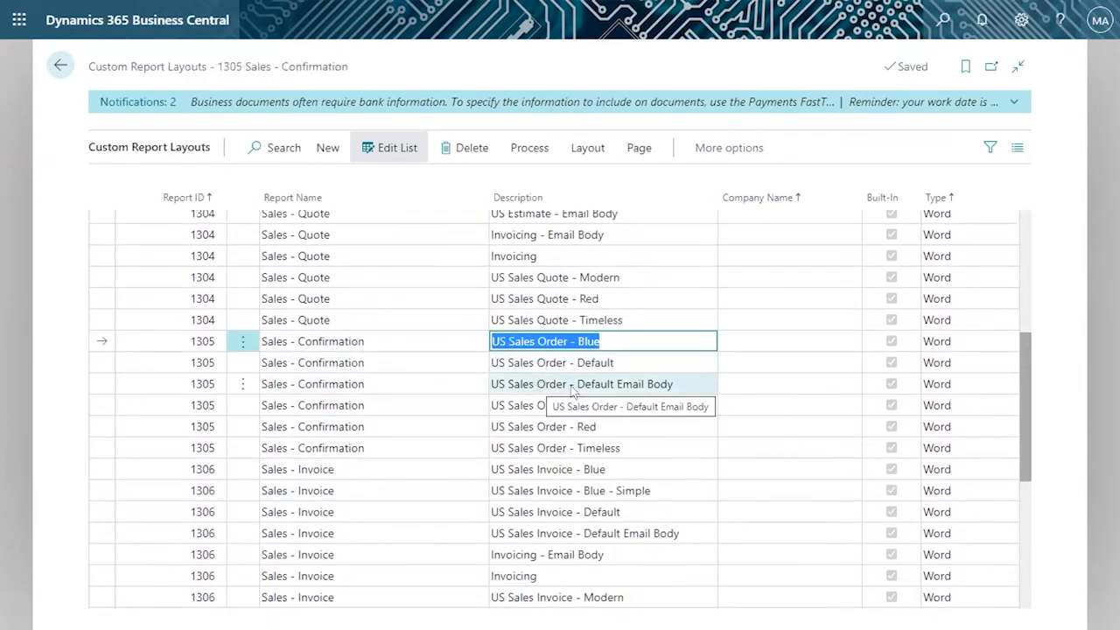
left_click(648, 384)
left_click(545, 341)
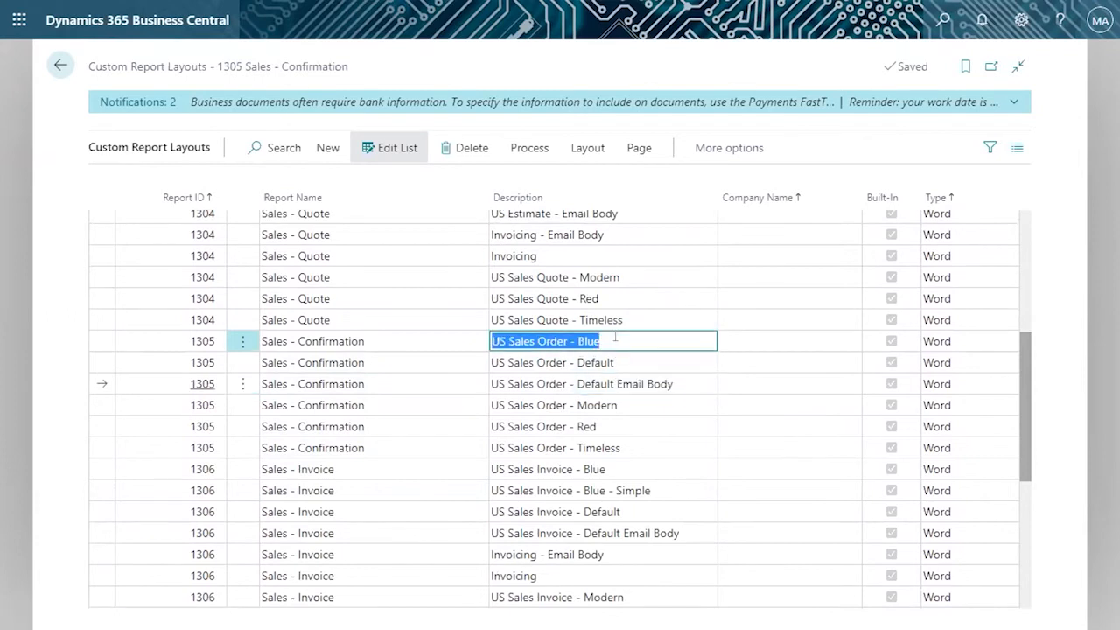
left_click(524, 147)
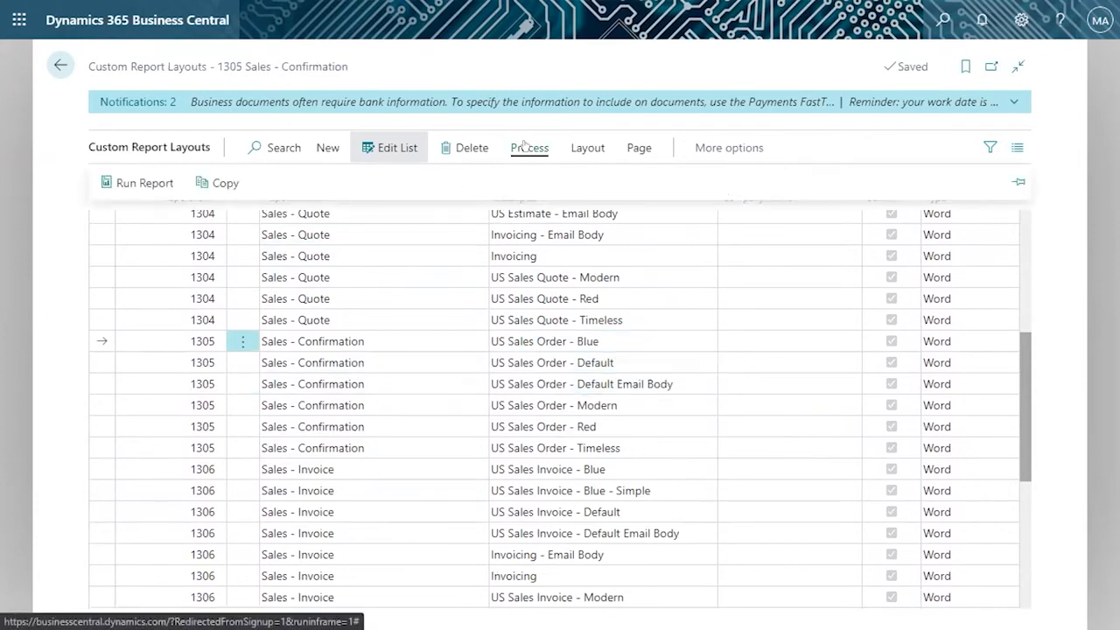
left_click(143, 184)
left_click(679, 568)
left_click(711, 371)
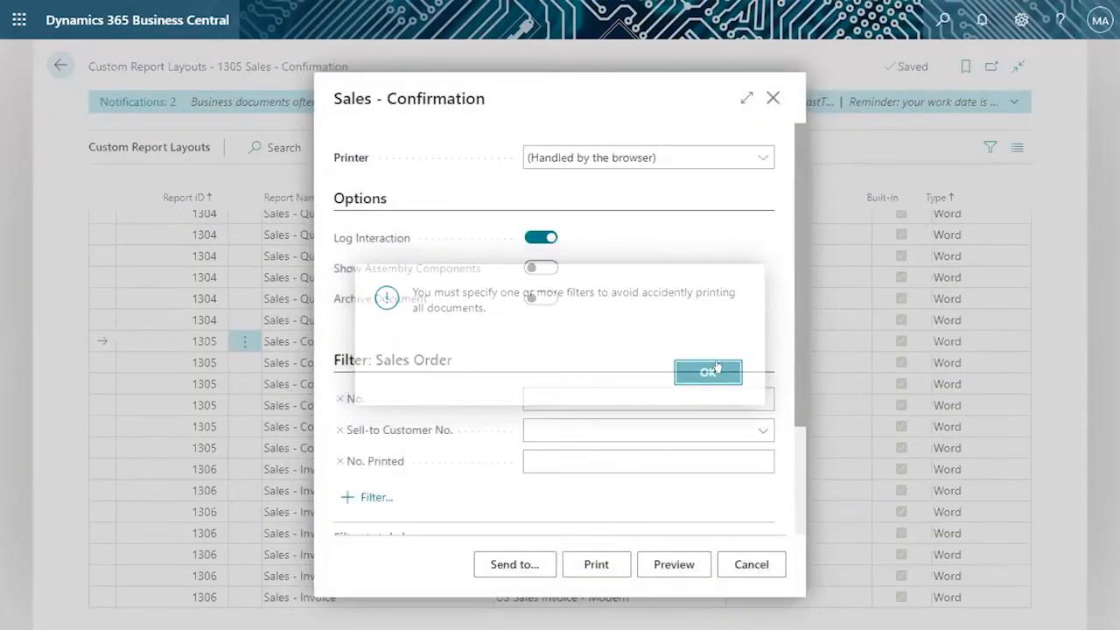
left_click(773, 98)
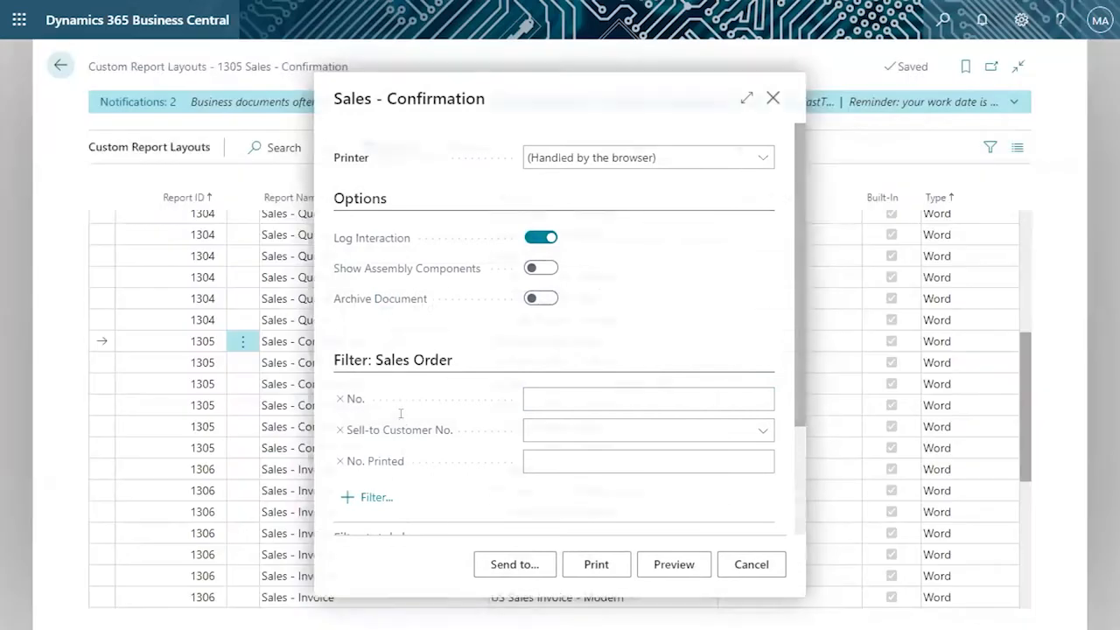
left_click(370, 362)
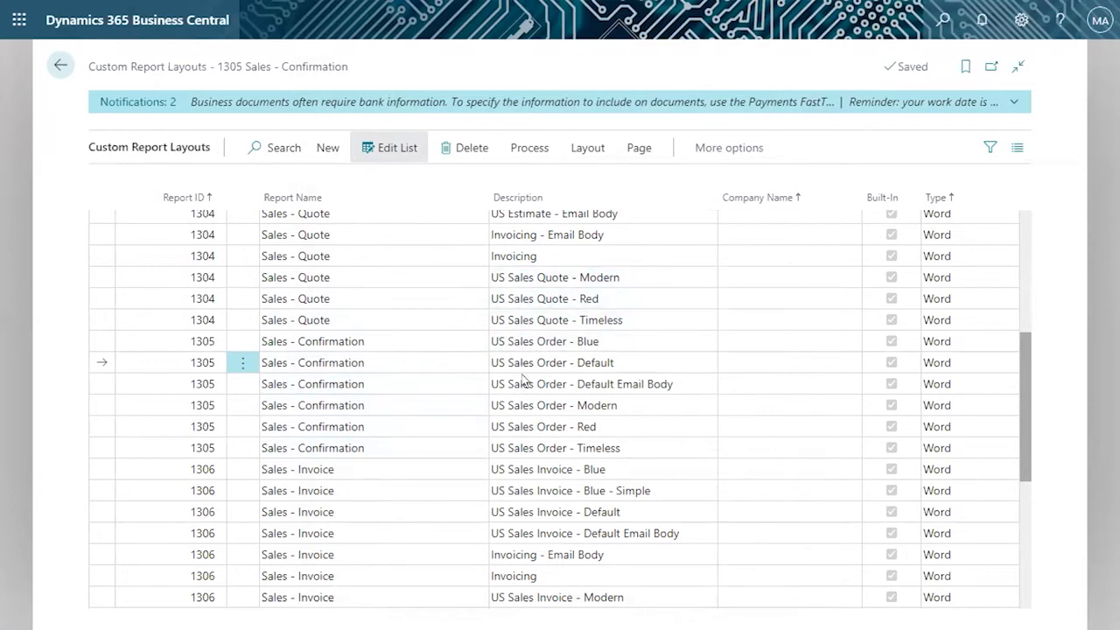
Step: Review the Sales - Invoice and Sales - Credit Memo layouts and the actions for running, copying, updating, importing and exporting layouts
scroll(523, 455, "down", 3)
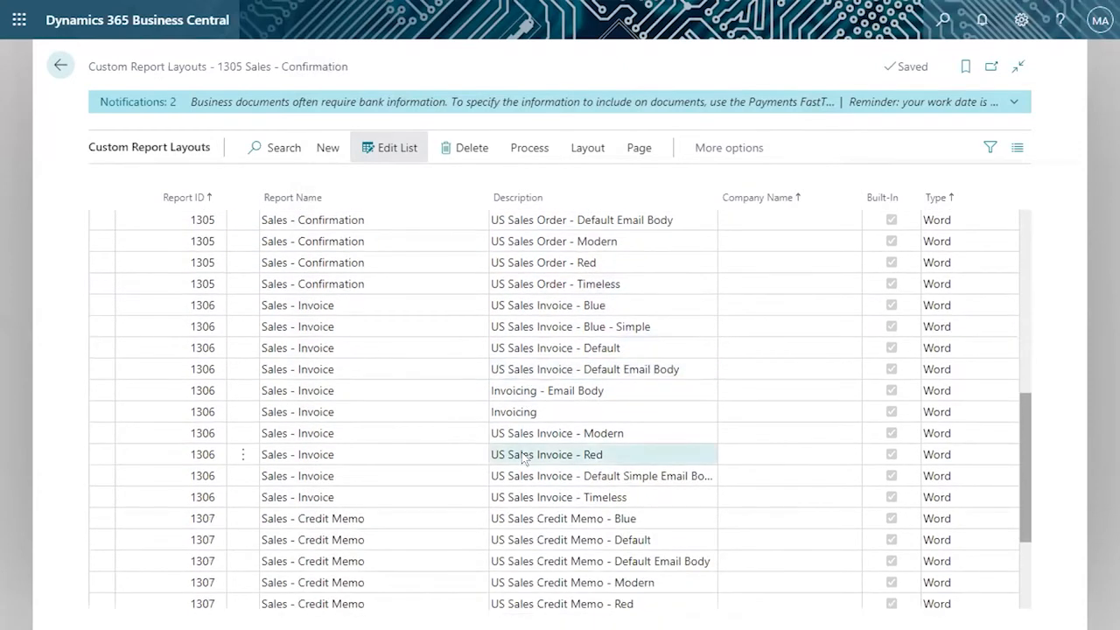
scroll(524, 455, "down", 2)
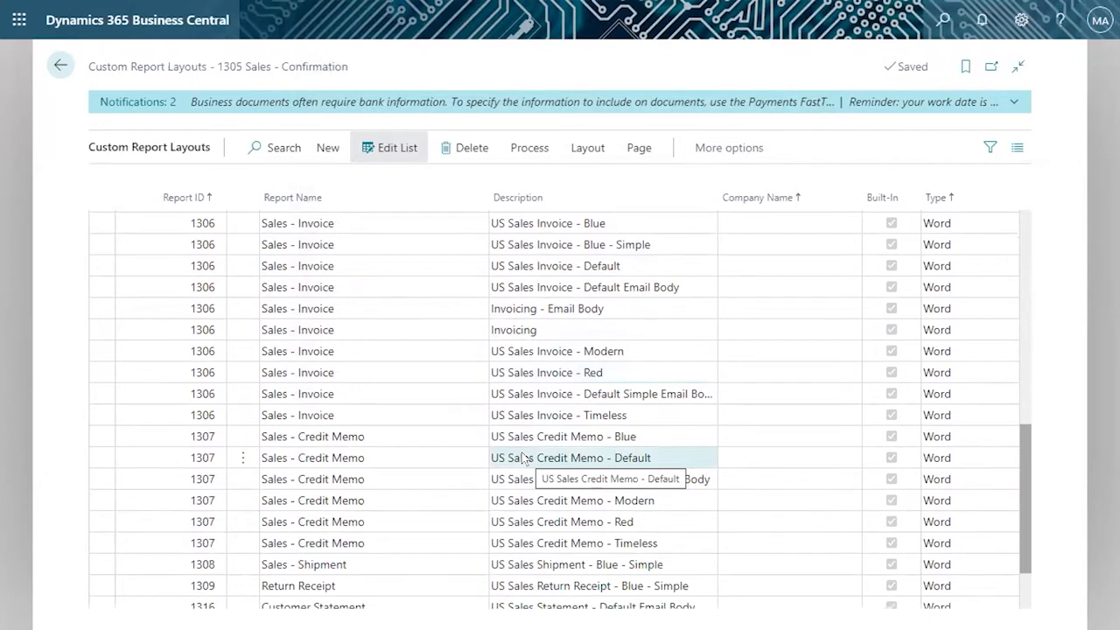
left_click(530, 144)
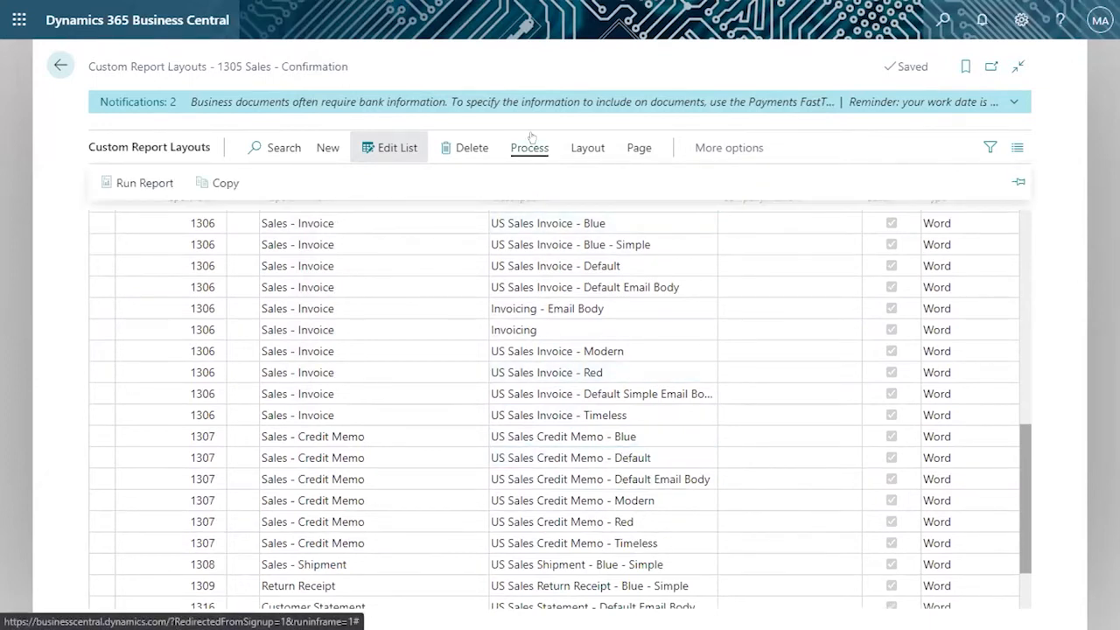
left_click(587, 149)
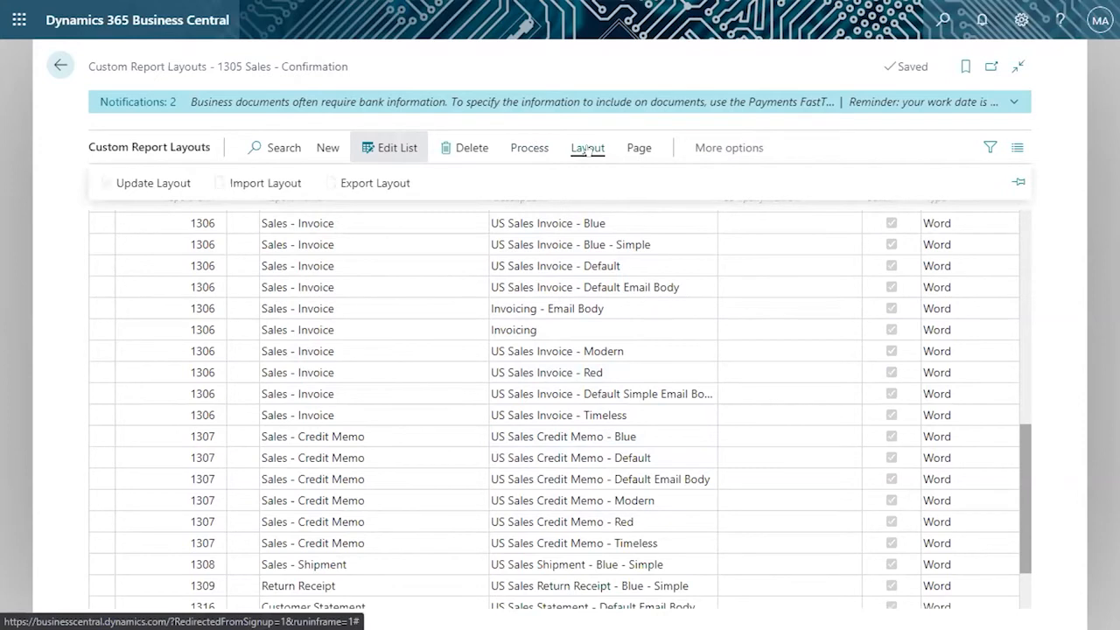
left_click(532, 147)
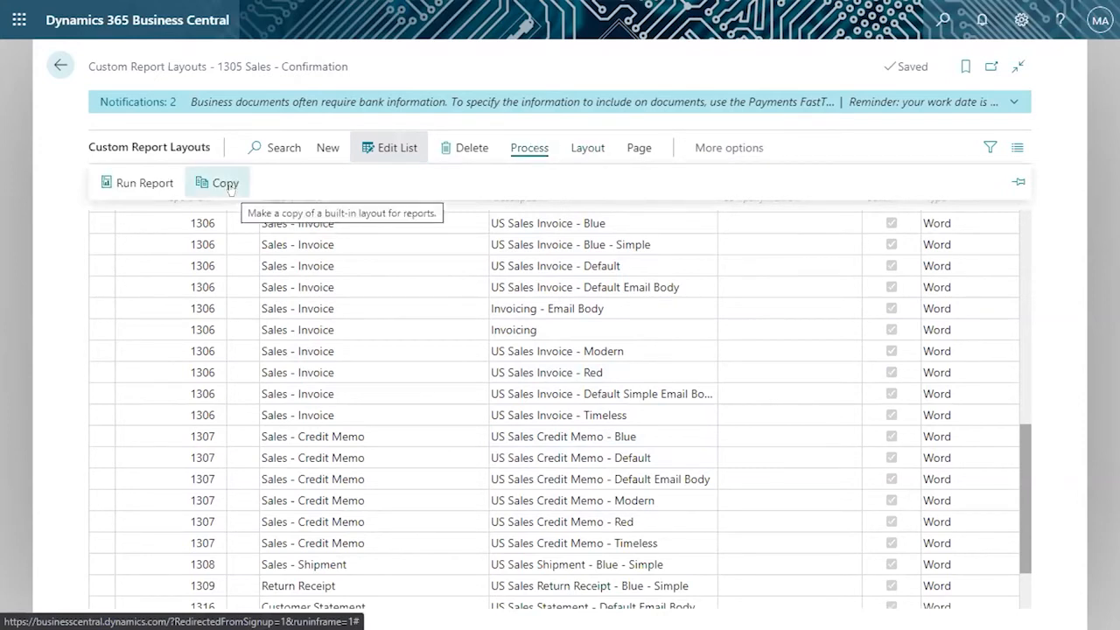
Step: Export the Invoicing layout of the Sales - Invoice report as a Word file
left_click(572, 329)
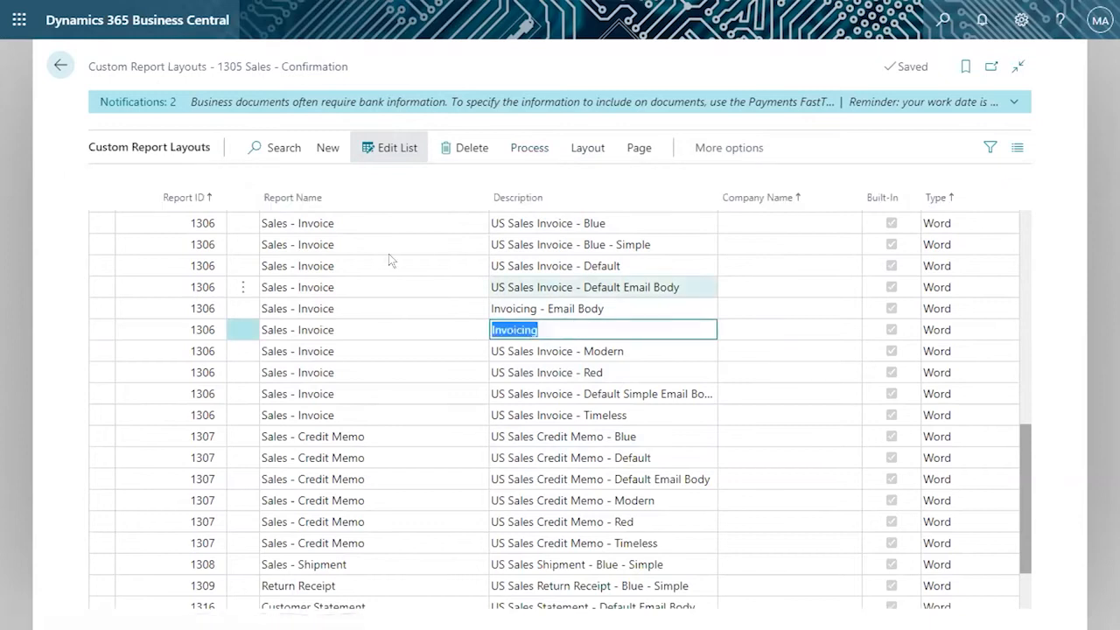
left_click(529, 147)
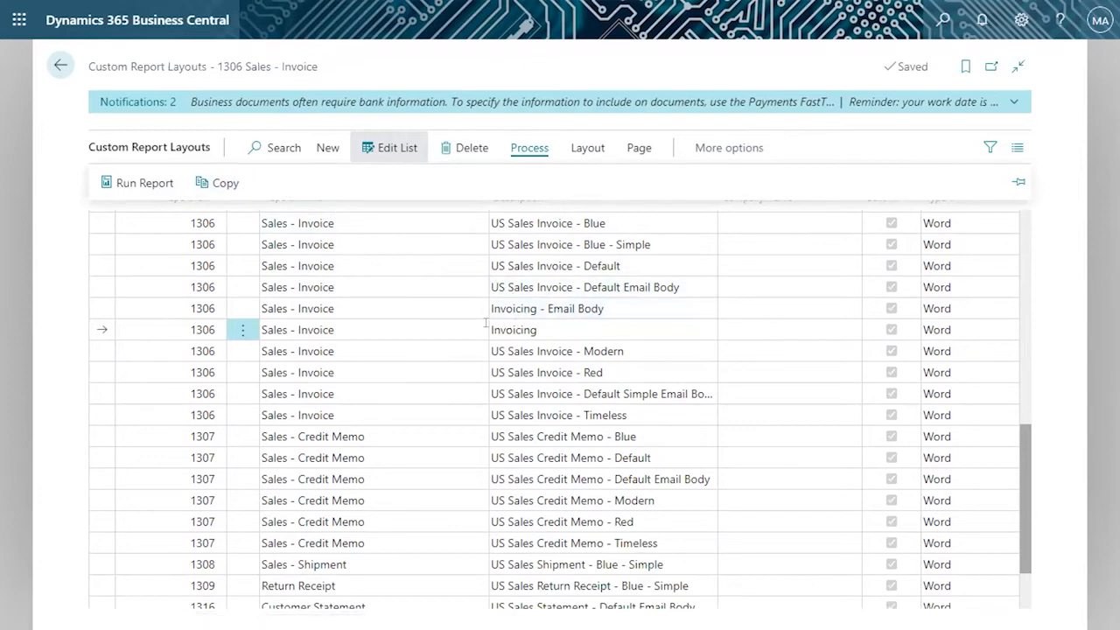
left_click(538, 324)
left_click(543, 324)
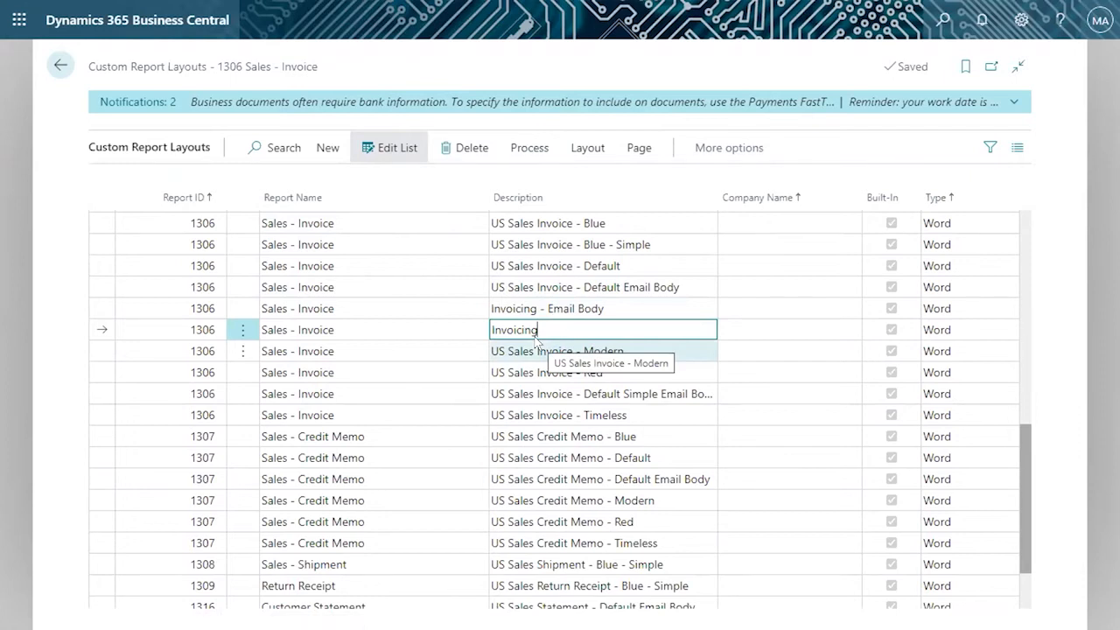
left_click(528, 146)
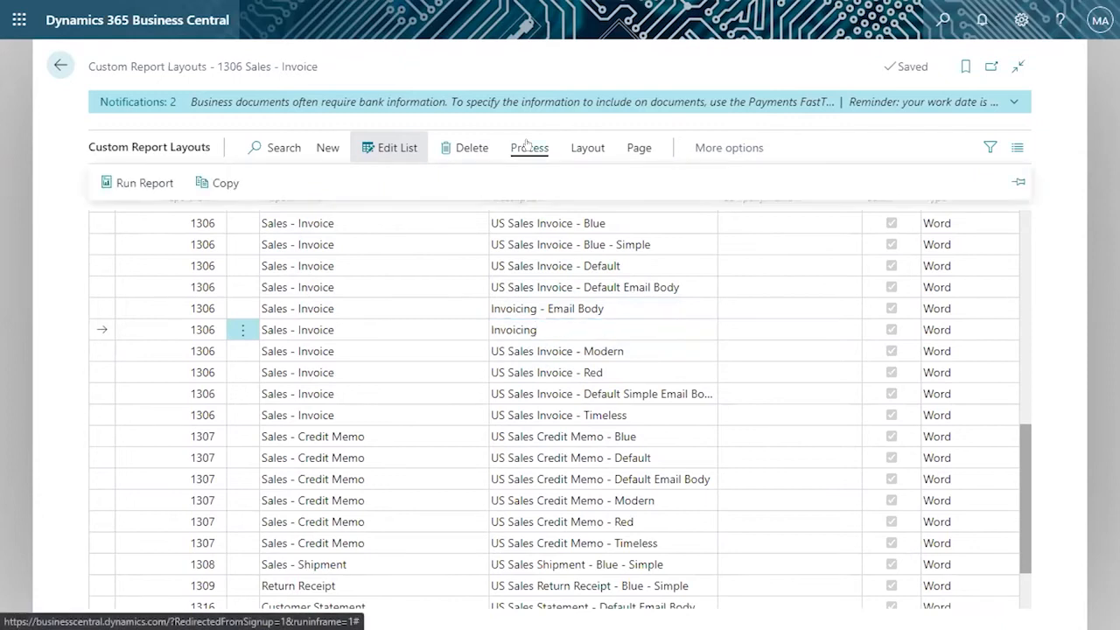
left_click(574, 135)
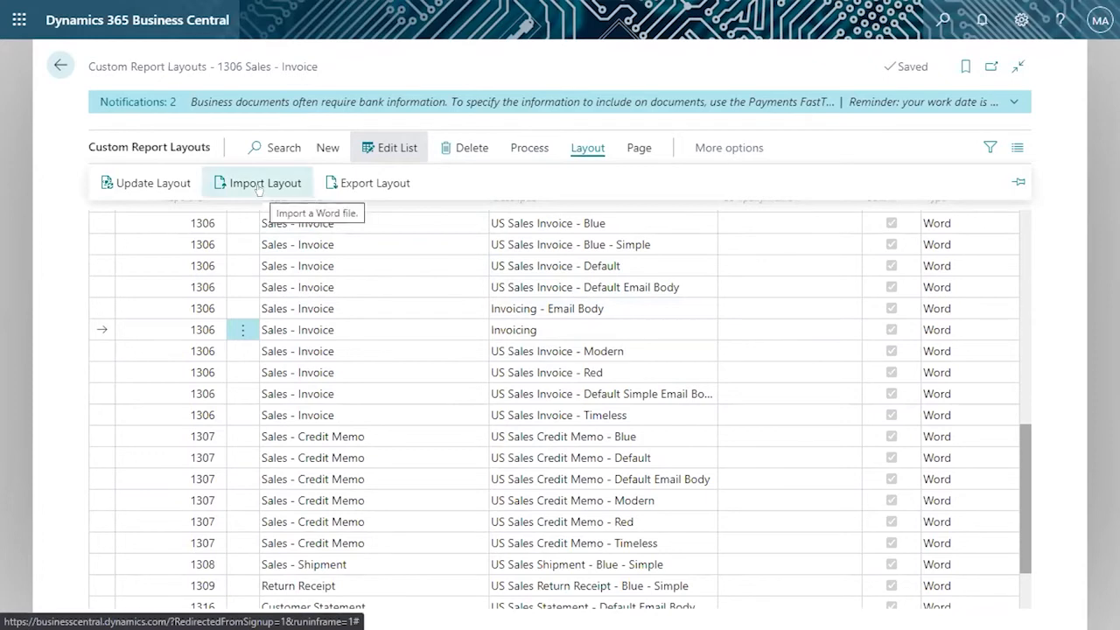
left_click(344, 183)
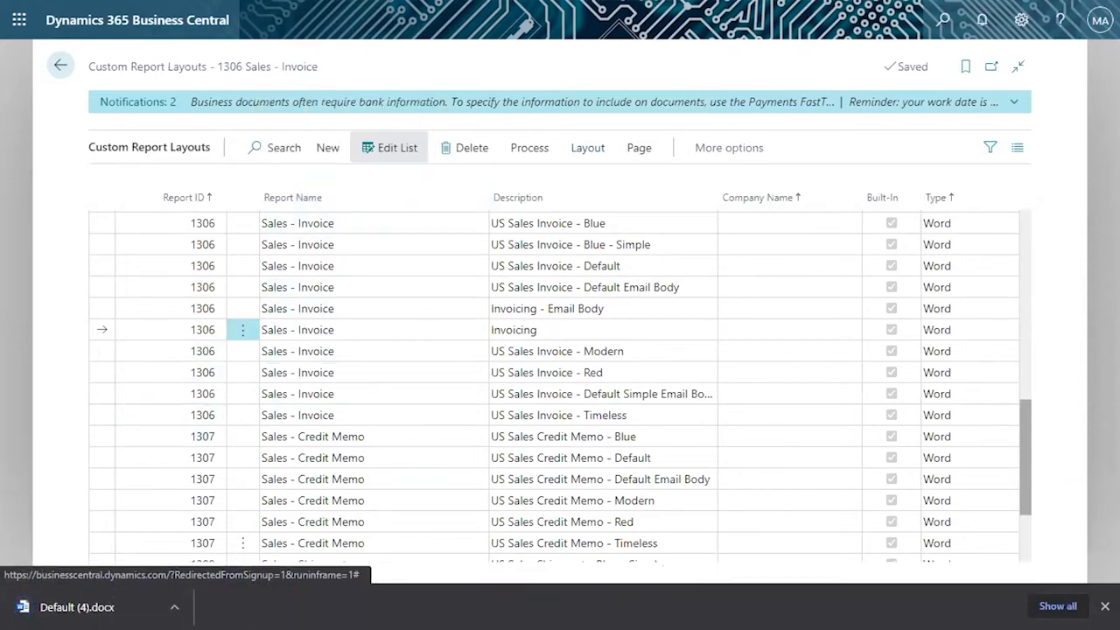
Step: Open the exported Default (4).docx in Word, enable editing, and examine the layout's fields down to the footer
left_click(87, 606)
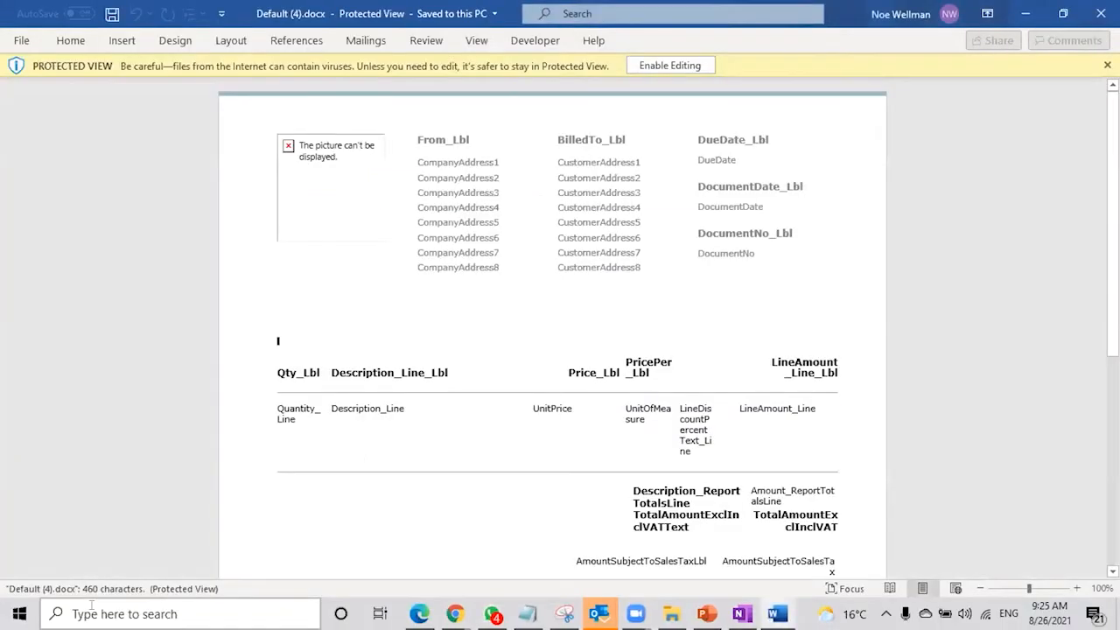
left_click(672, 68)
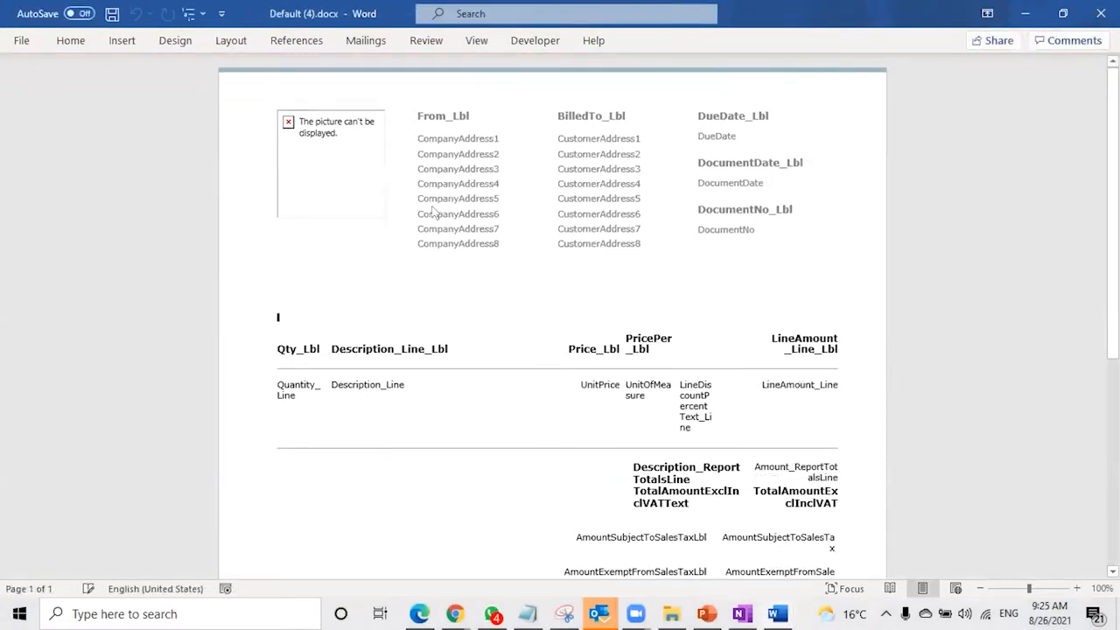
scroll(520, 364, "down", 3)
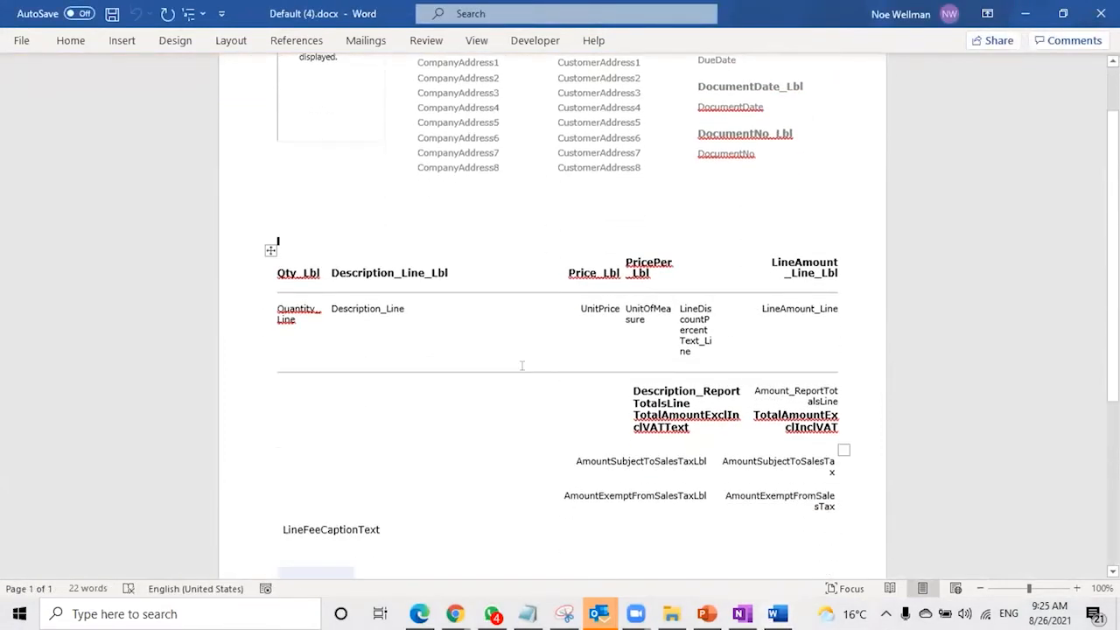
scroll(524, 355, "down", 2)
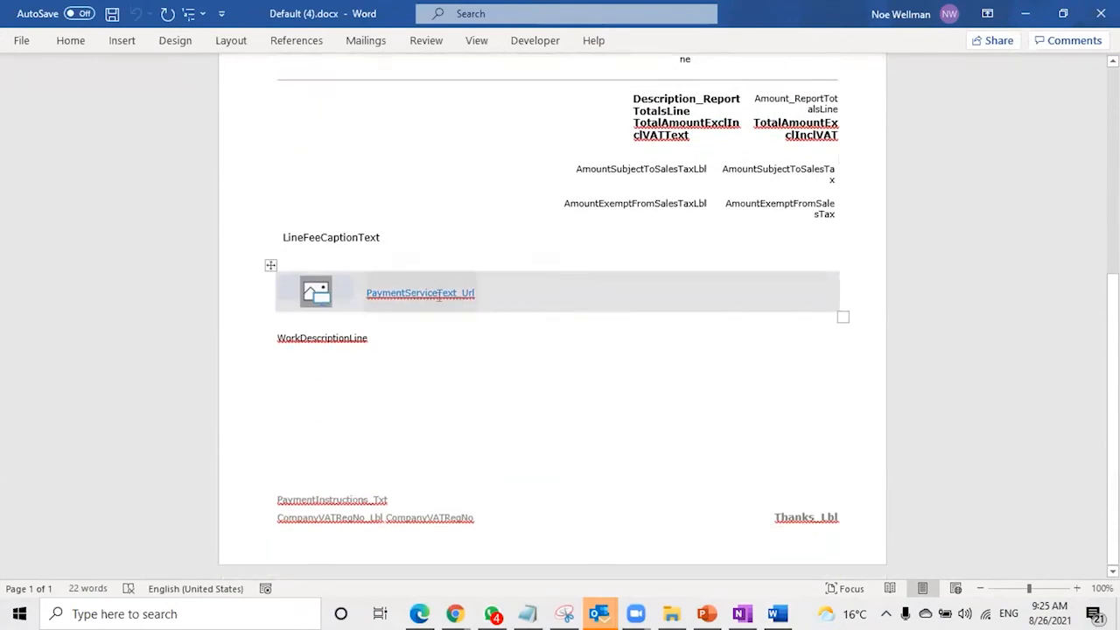
Step: Review the layout's invoice line, totals and footer fields, and return to the address fields in the header
scroll(618, 388, "up", 2)
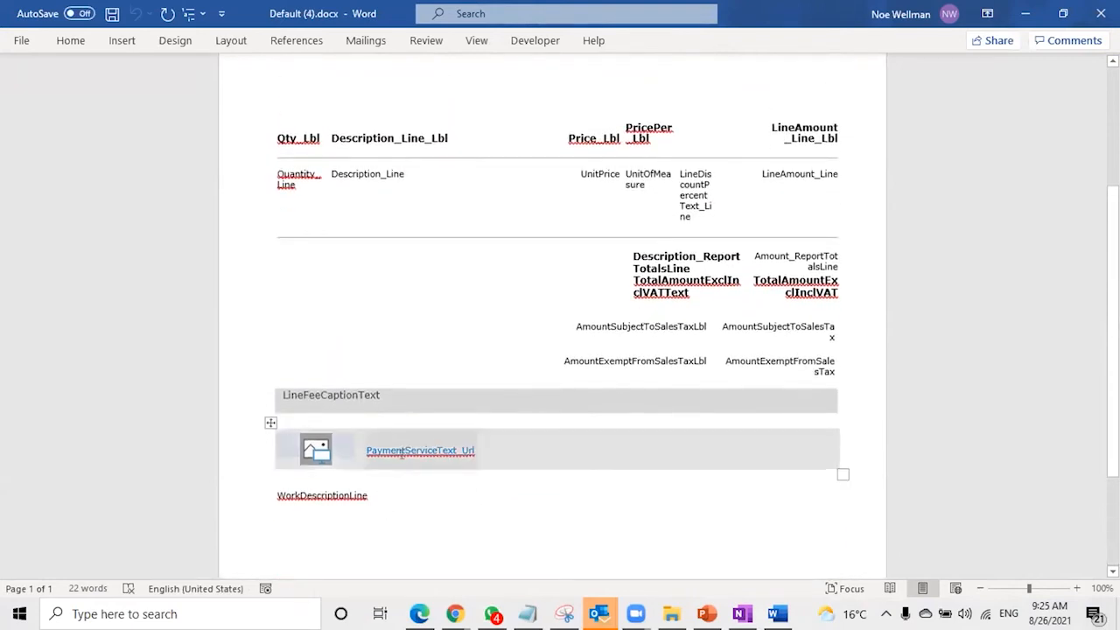
left_click(490, 297)
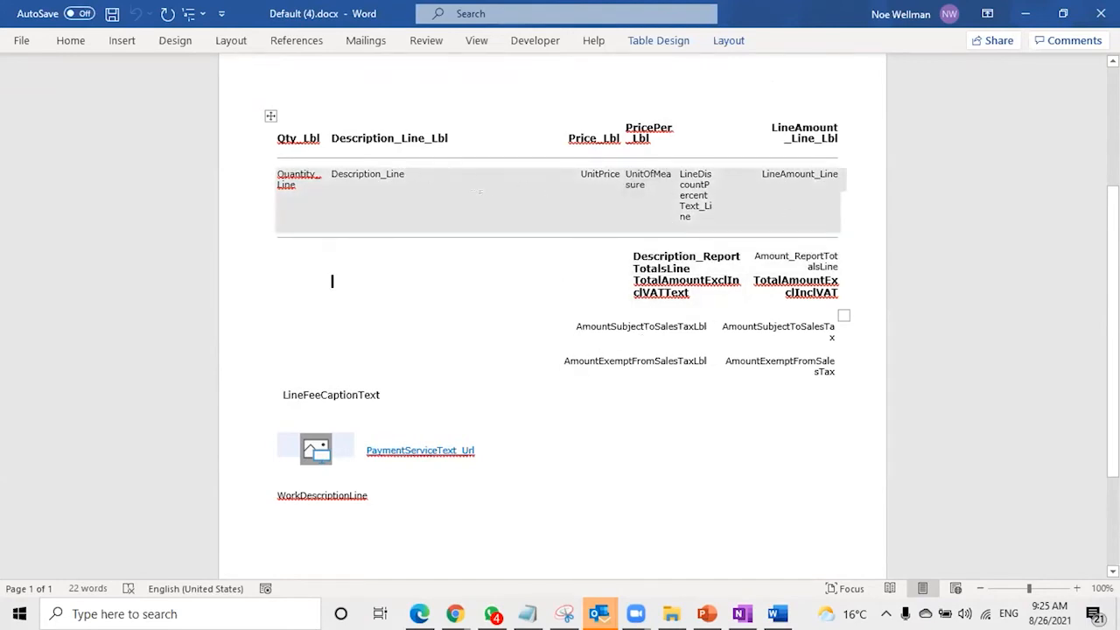
scroll(535, 207, "down", 3)
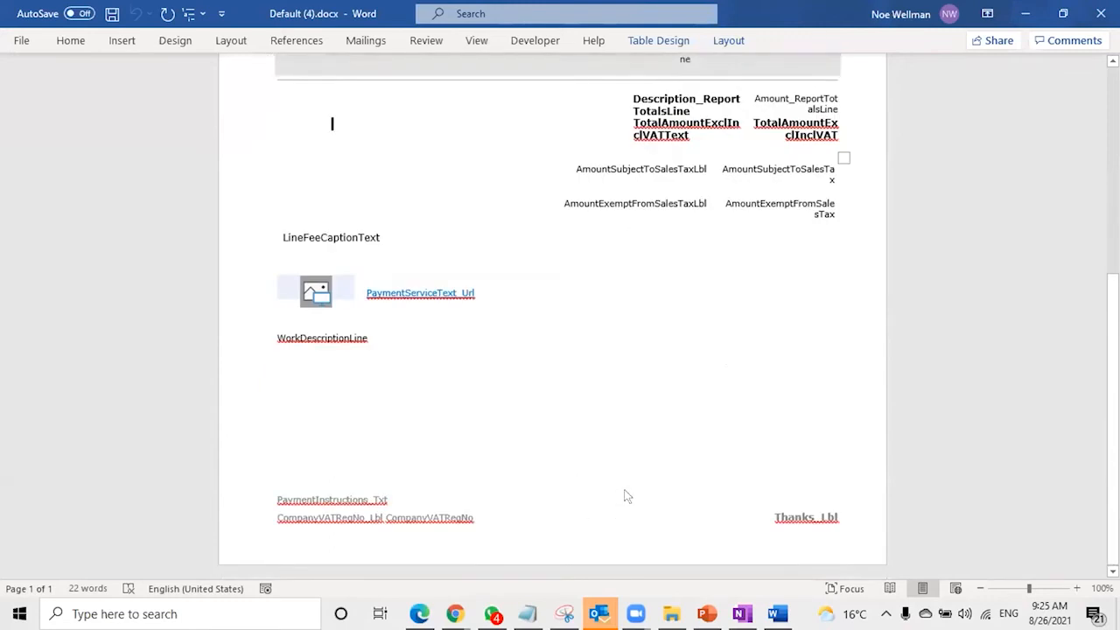
scroll(625, 496, "up", 7)
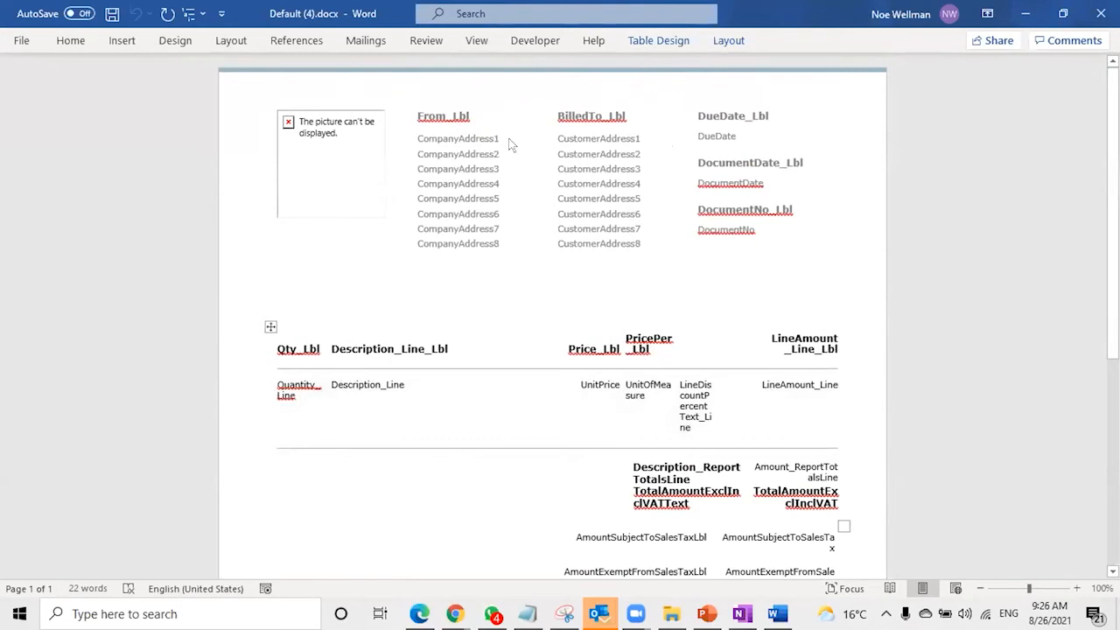
Step: Show Word's Developer tools and locate the Options entry for the program settings, and return to the document
left_click(536, 44)
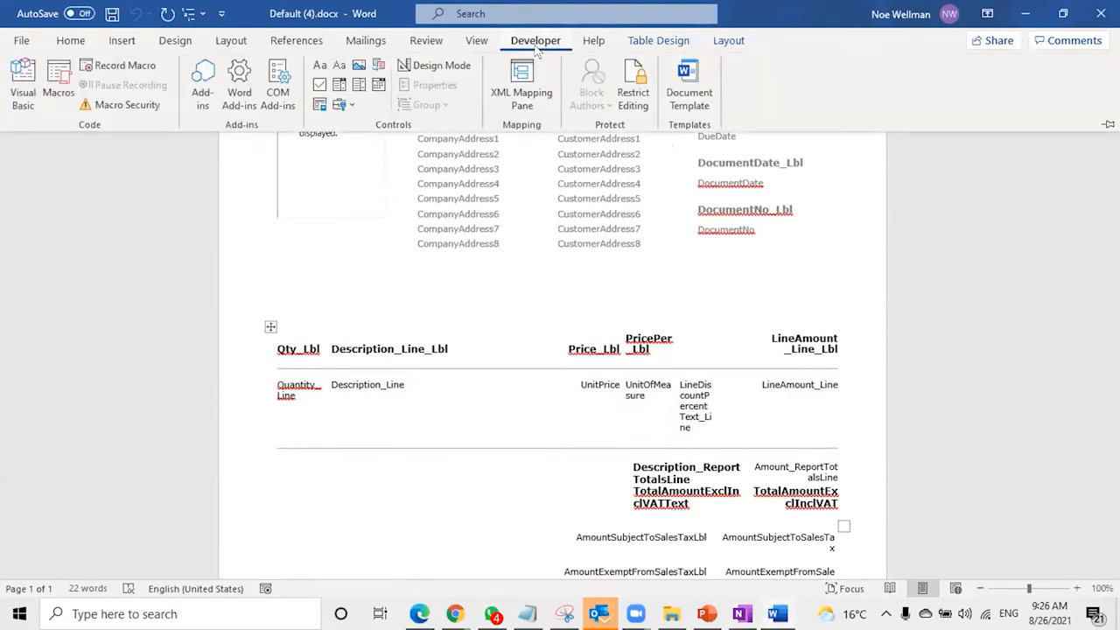
left_click(23, 40)
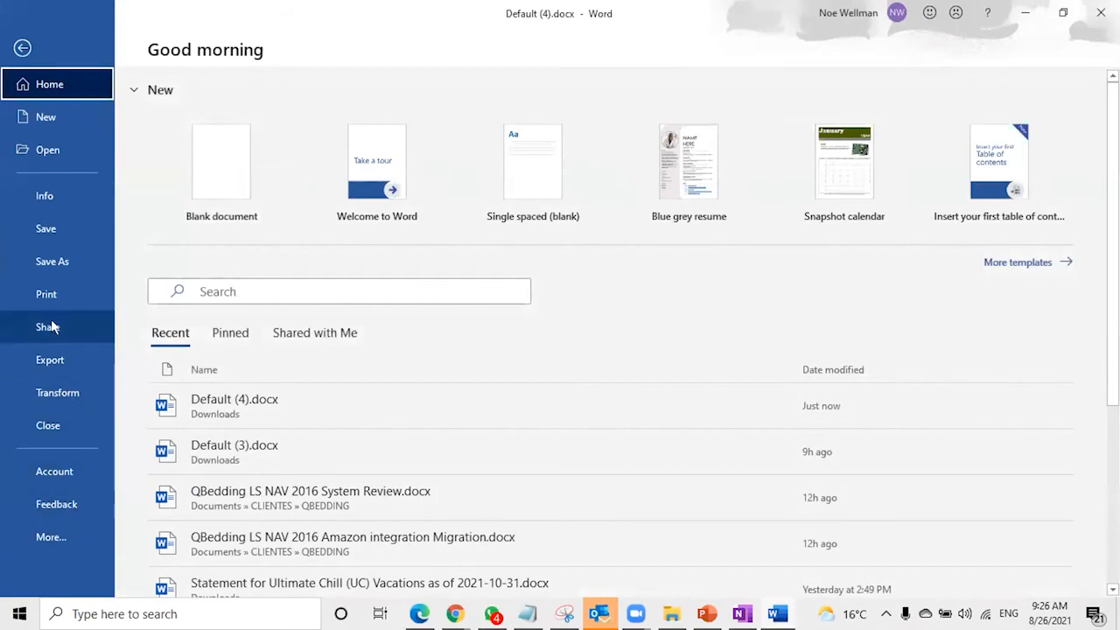
left_click(60, 540)
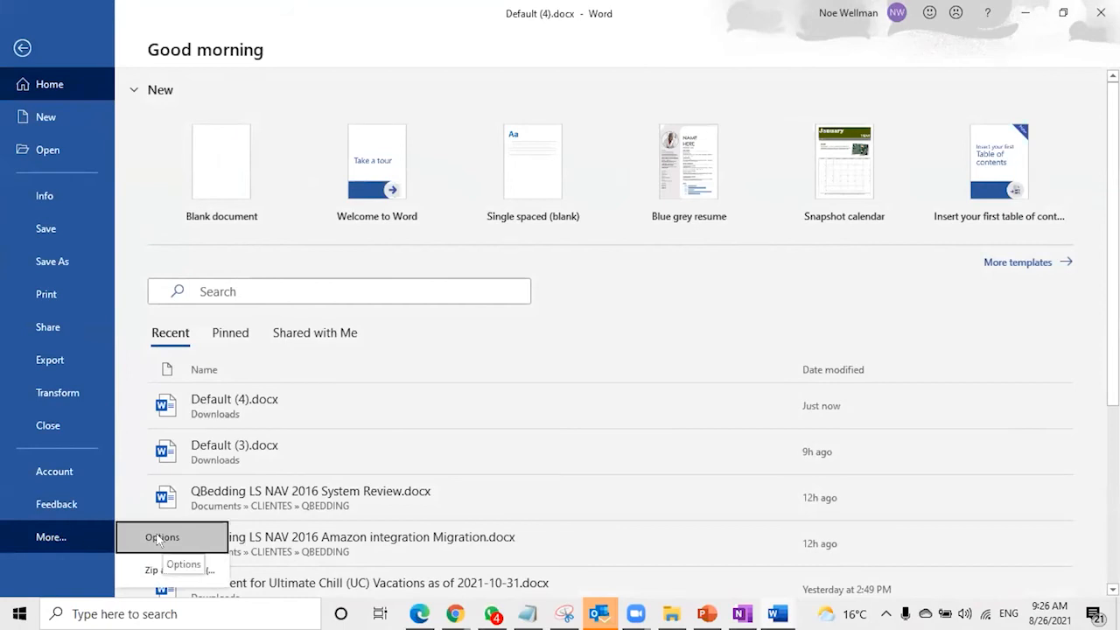
left_click(21, 49)
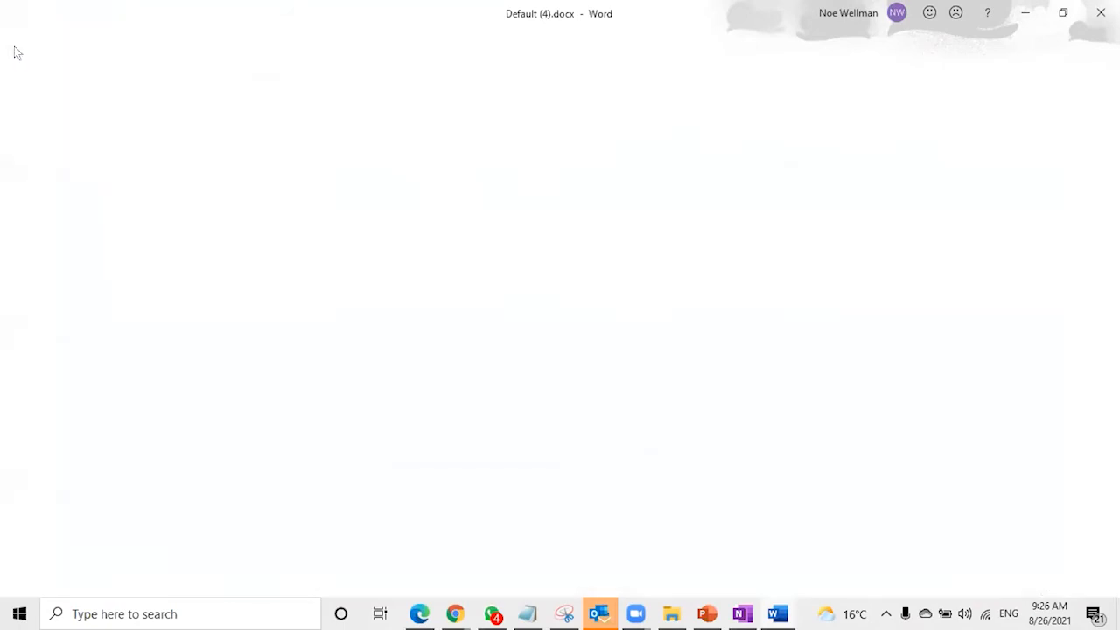
Step: Show the XML mapping and choose the custom XML part urn:microsoft-dynamics-nav/reports/Standard_Sales_Invoice/1306/
left_click(534, 40)
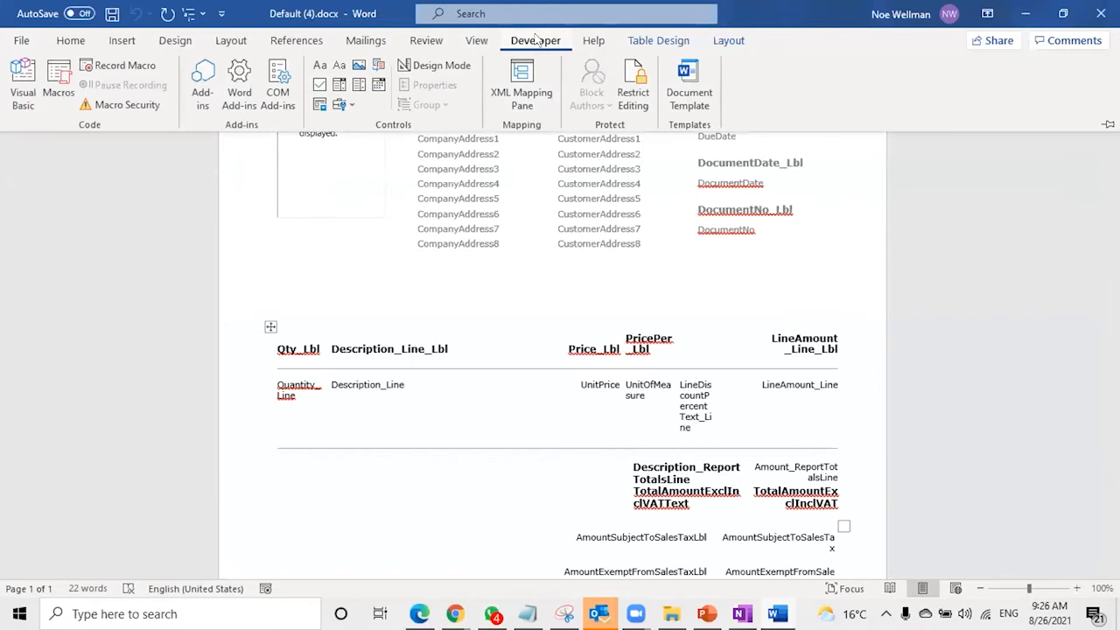
left_click(535, 104)
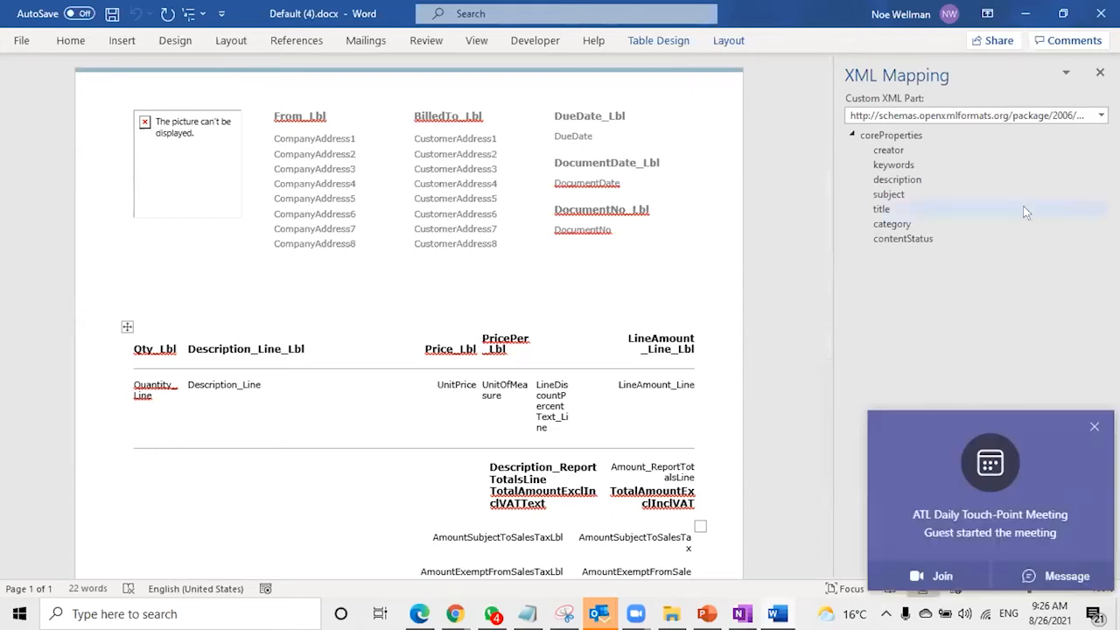
left_click(1093, 426)
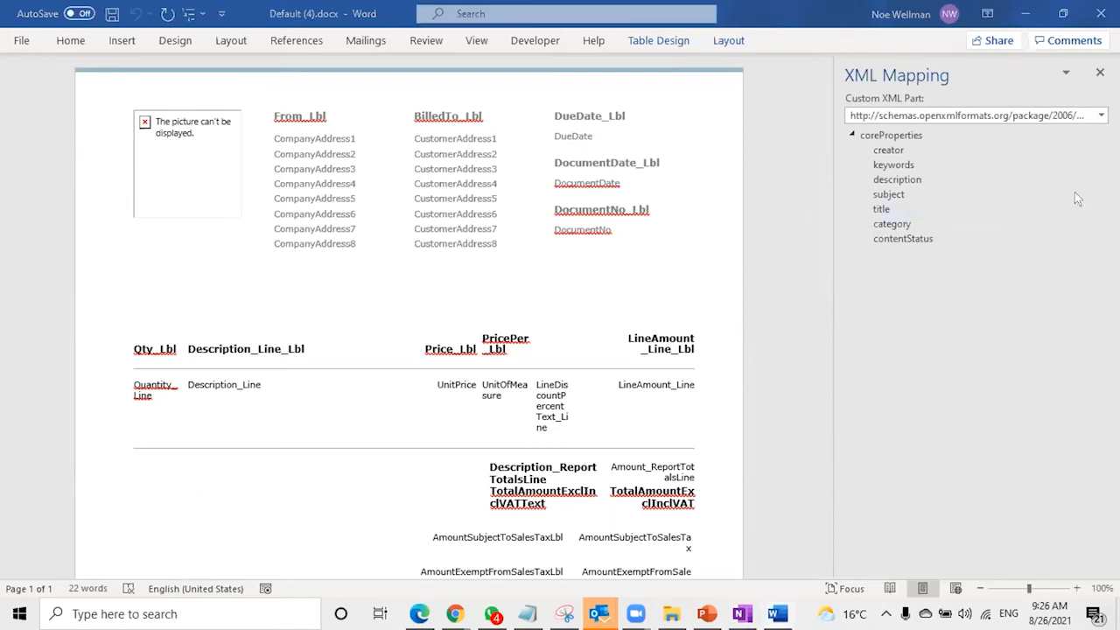
left_click(1101, 115)
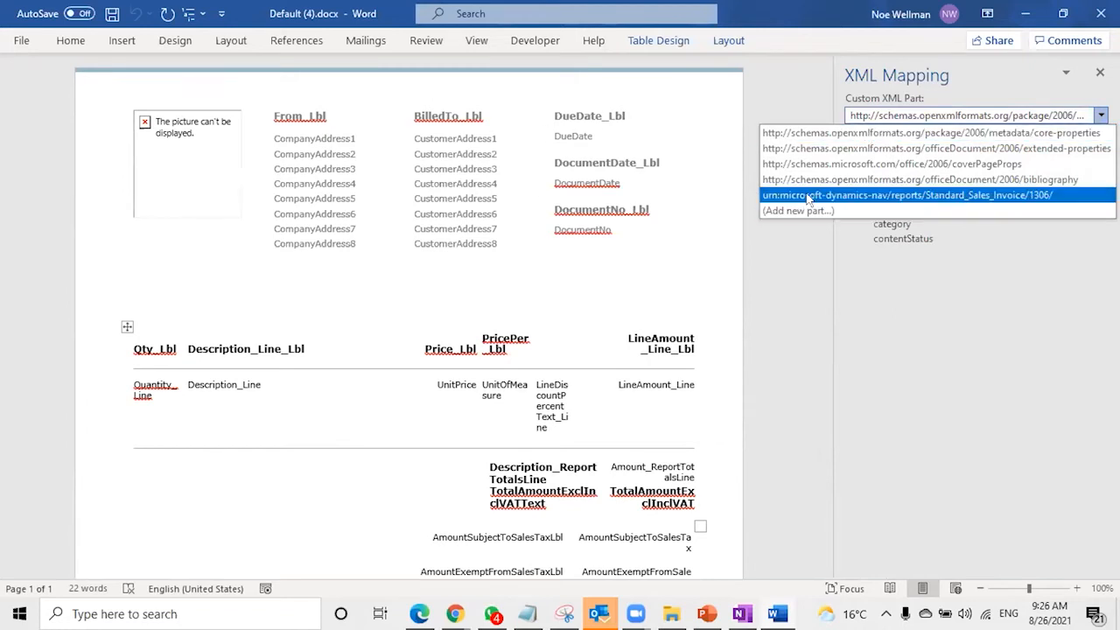
left_click(1035, 195)
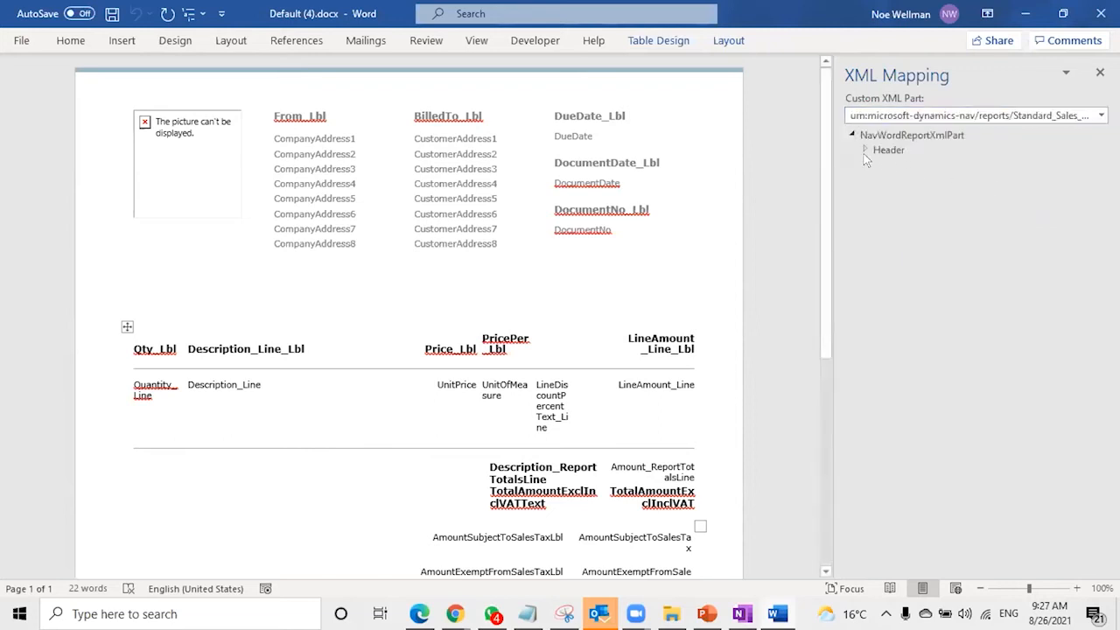
Step: Expand the Header node of the XML part and examine its available fields down to the order and payment fields
left_click(862, 147)
left_click(927, 248)
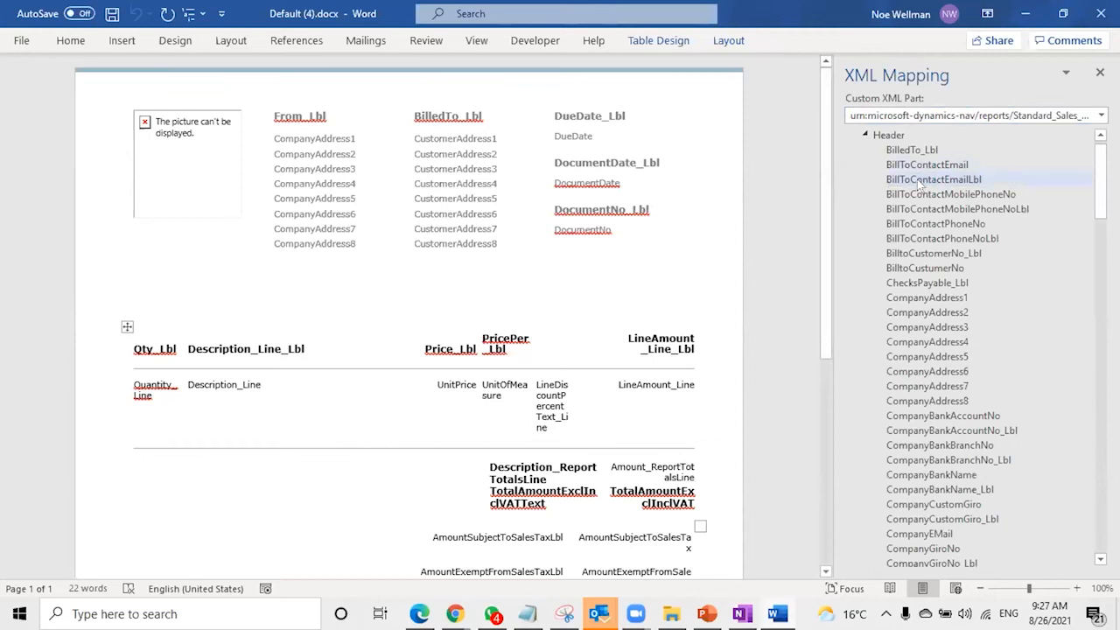
scroll(953, 247, "down", 2)
scroll(956, 248, "down", 9)
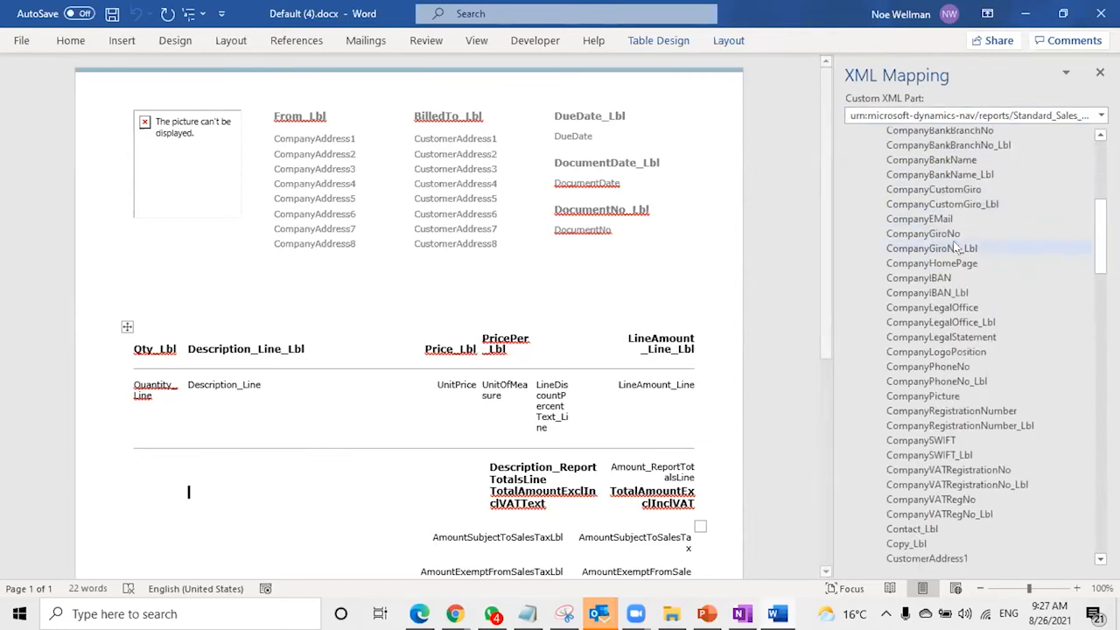
scroll(956, 248, "down", 8)
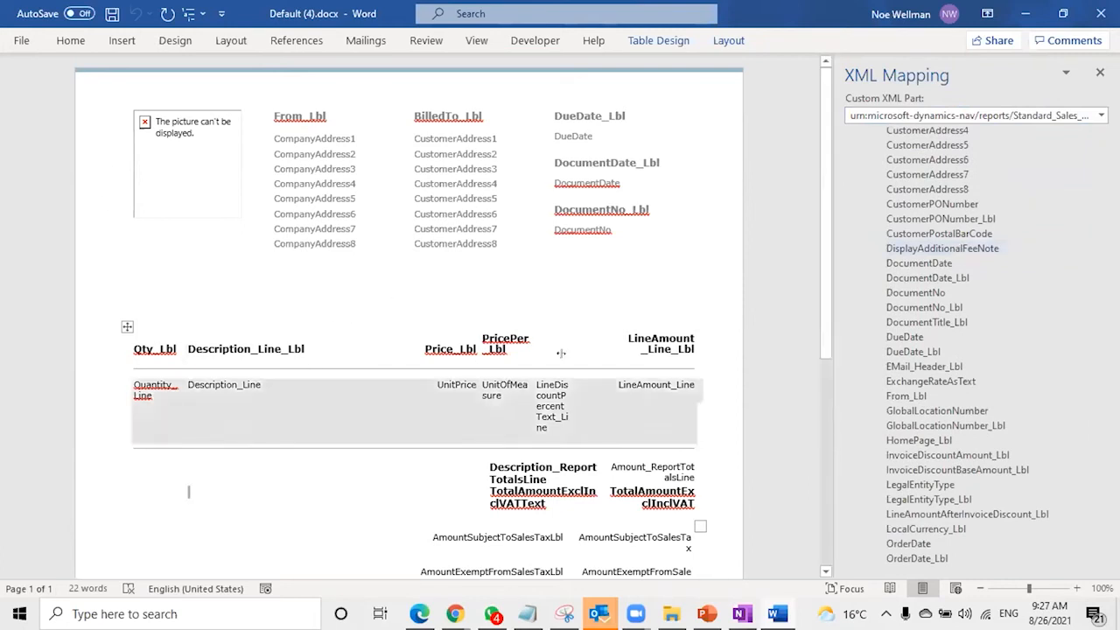
scroll(892, 357, "down", 2)
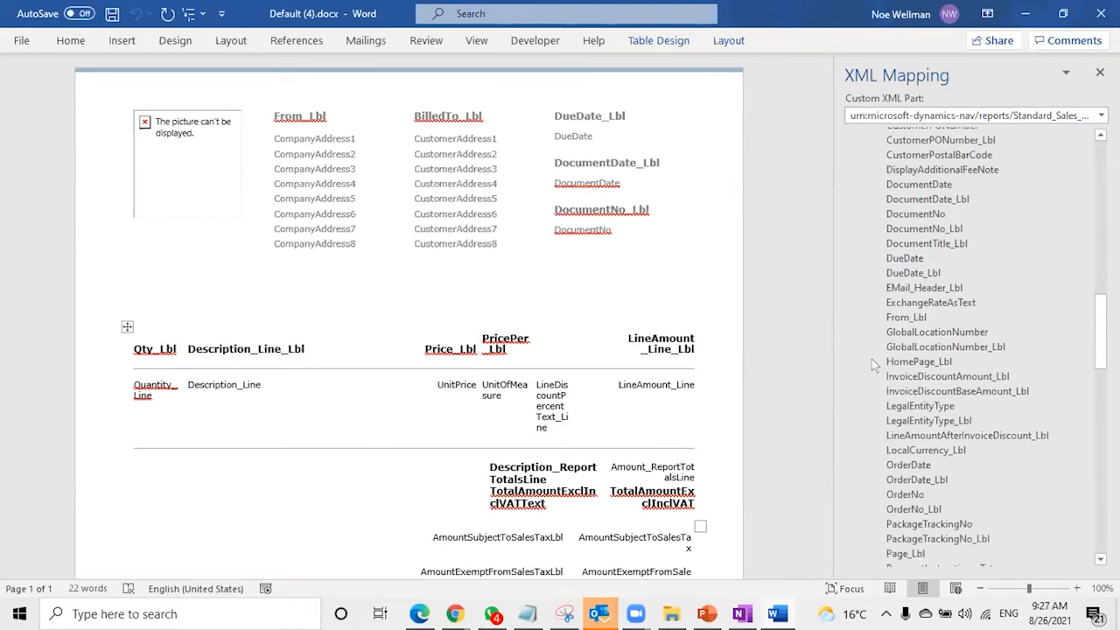
scroll(891, 357, "down", 2)
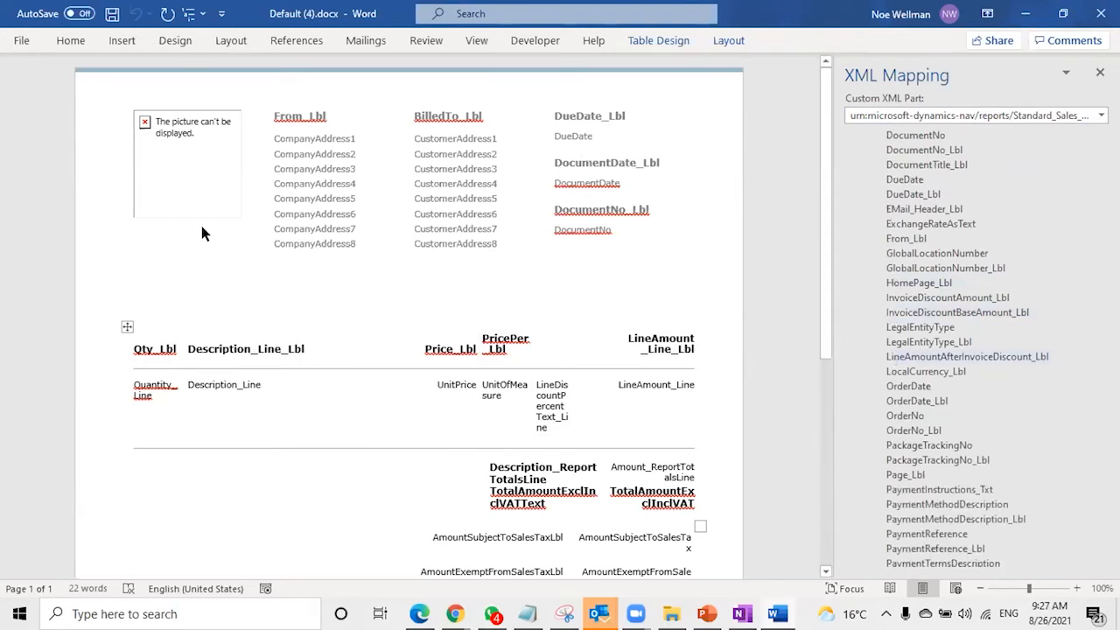
right_click(914, 416)
mouse_move(952, 425)
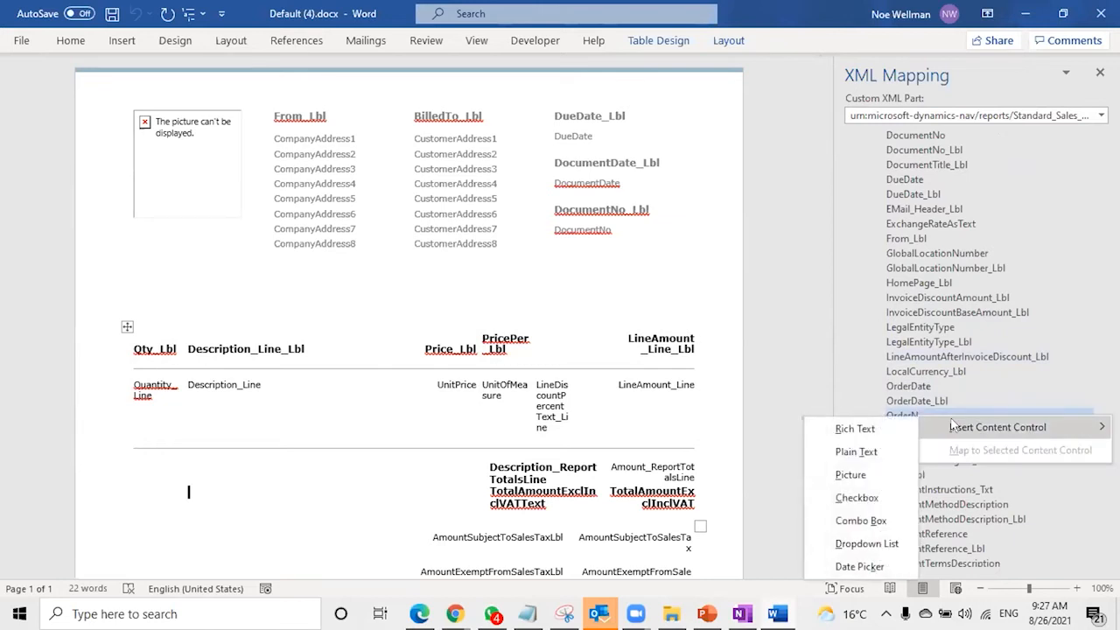
left_click(387, 288)
Step: Insert a table of four columns and two rows between the address block and the invoice lines table
left_click(494, 279)
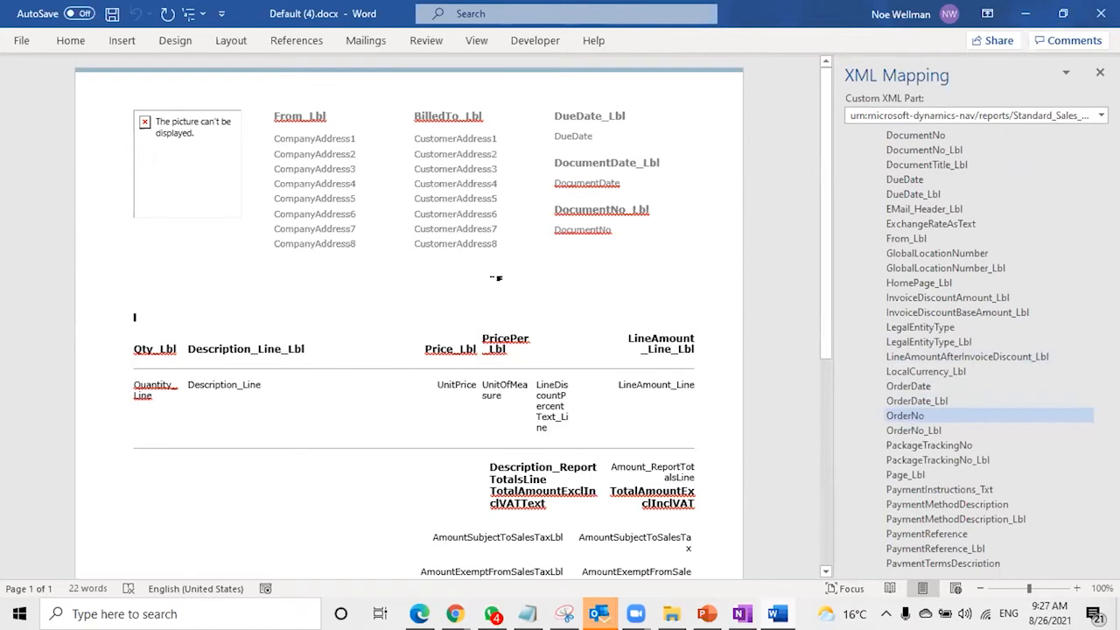
double_click(152, 277)
left_click(152, 285)
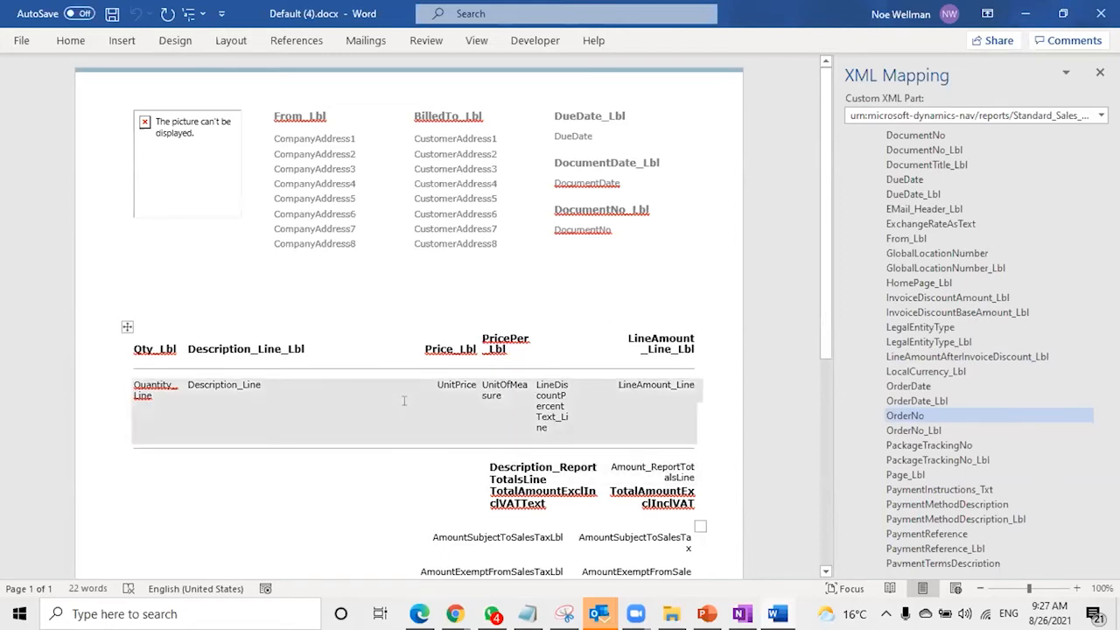
left_click(122, 40)
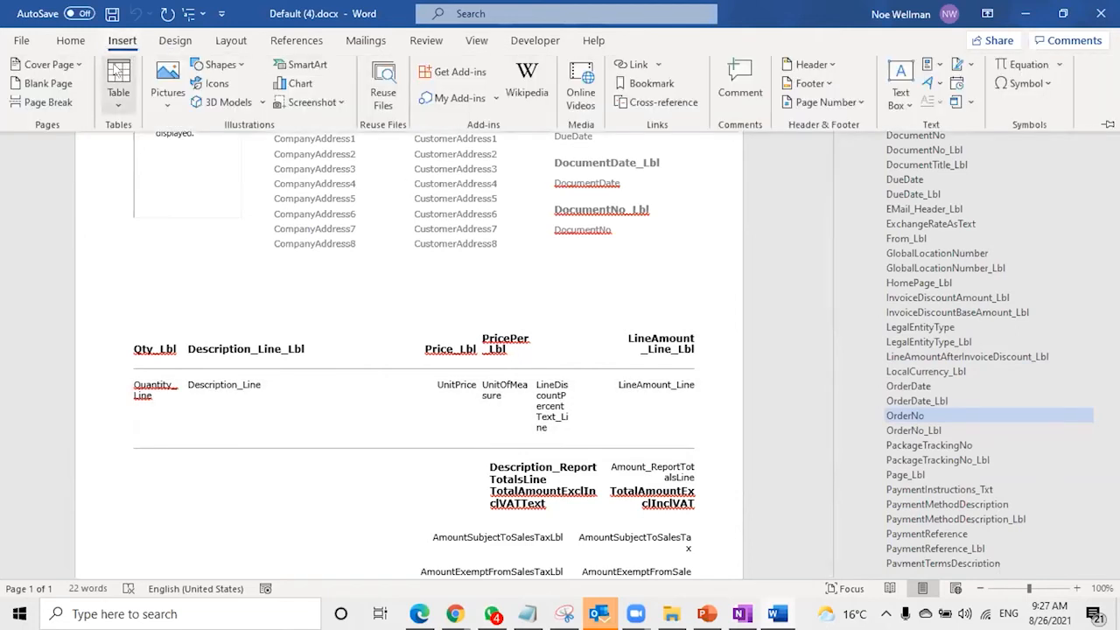
left_click(118, 91)
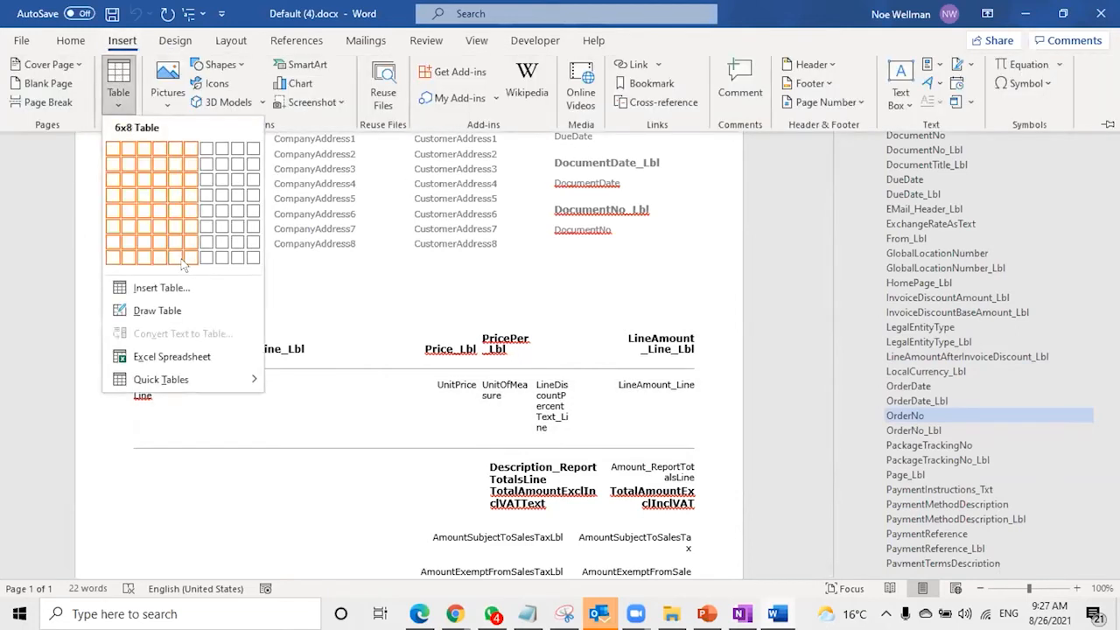
left_click(160, 163)
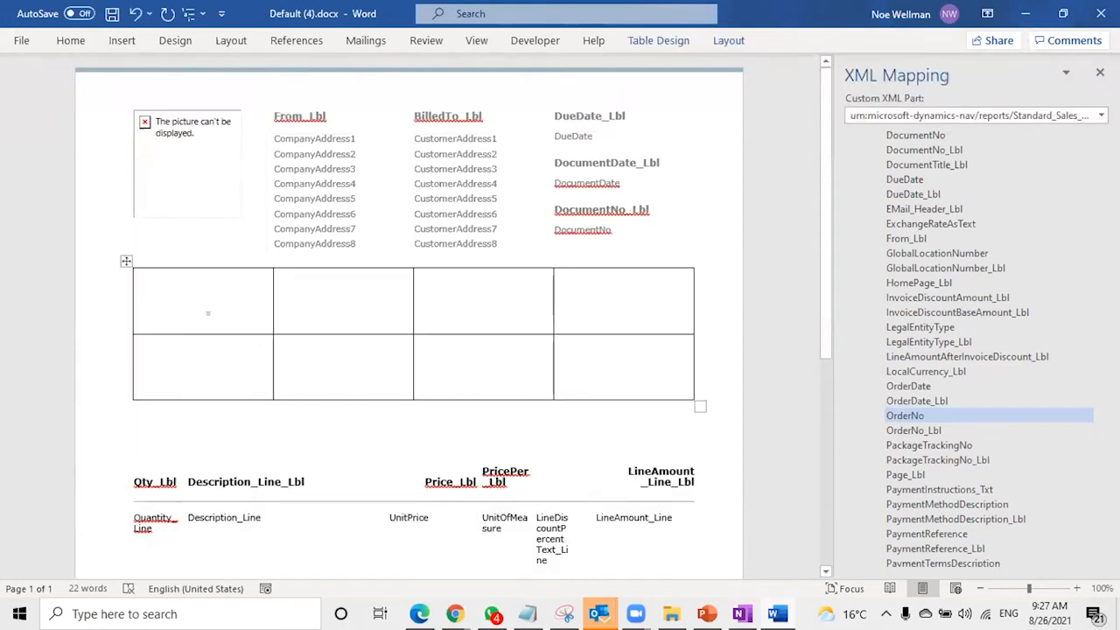
Step: Insert the OrderNo field as a Rich Text content control in the first cell of the new table
right_click(905, 417)
mouse_move(952, 429)
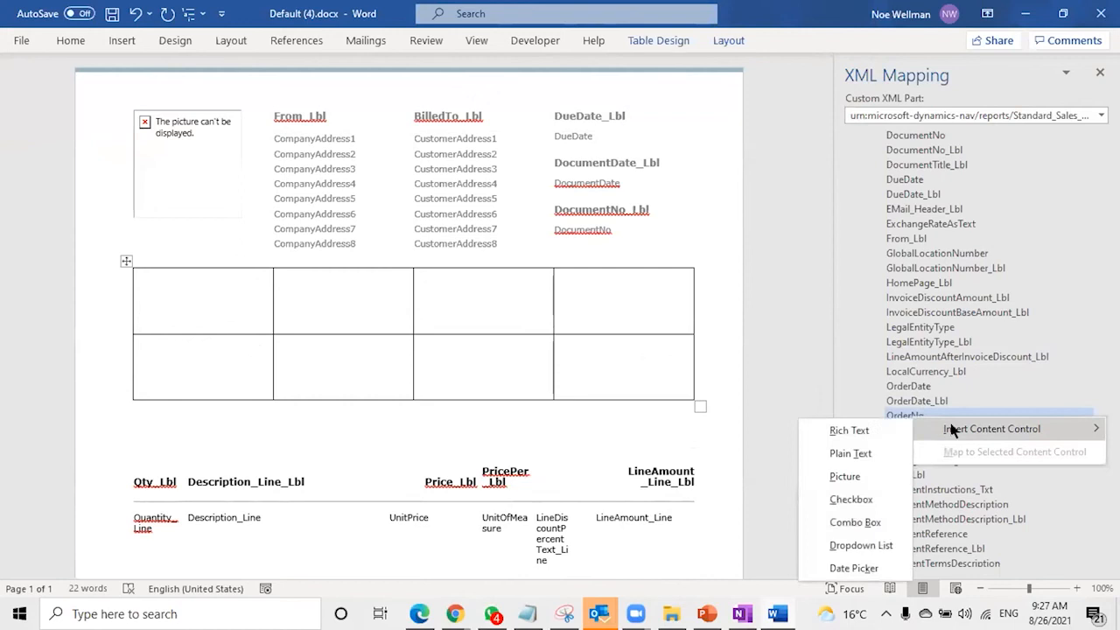
left_click(872, 429)
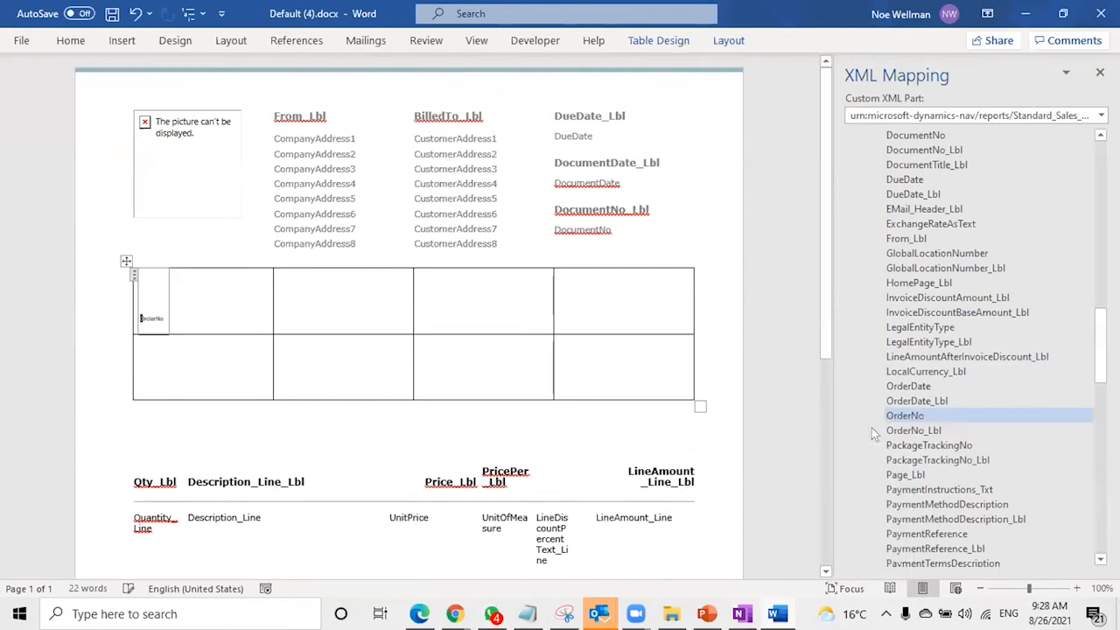
left_click(164, 297)
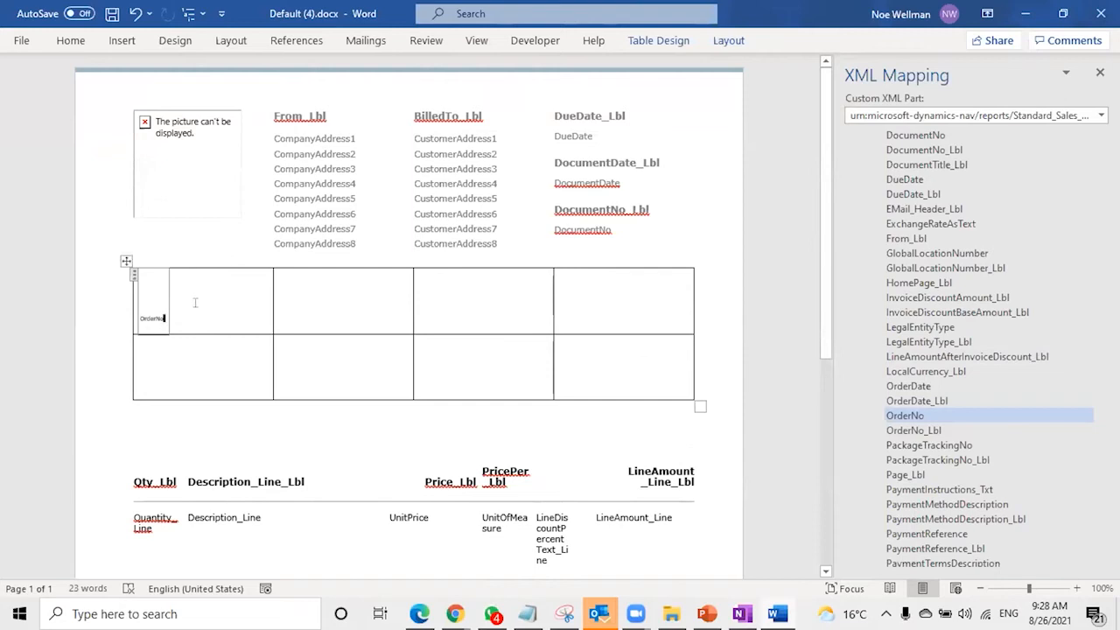
double_click(150, 317)
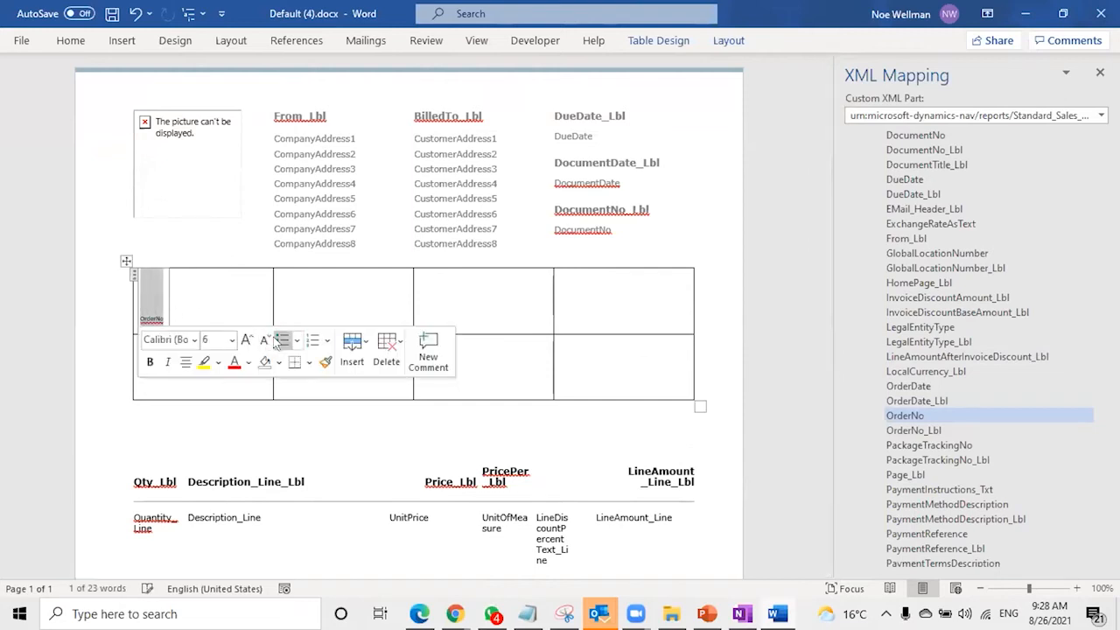
Step: Insert the OrderDate field as a content control in the second cell of the new table's first row
left_click(281, 317)
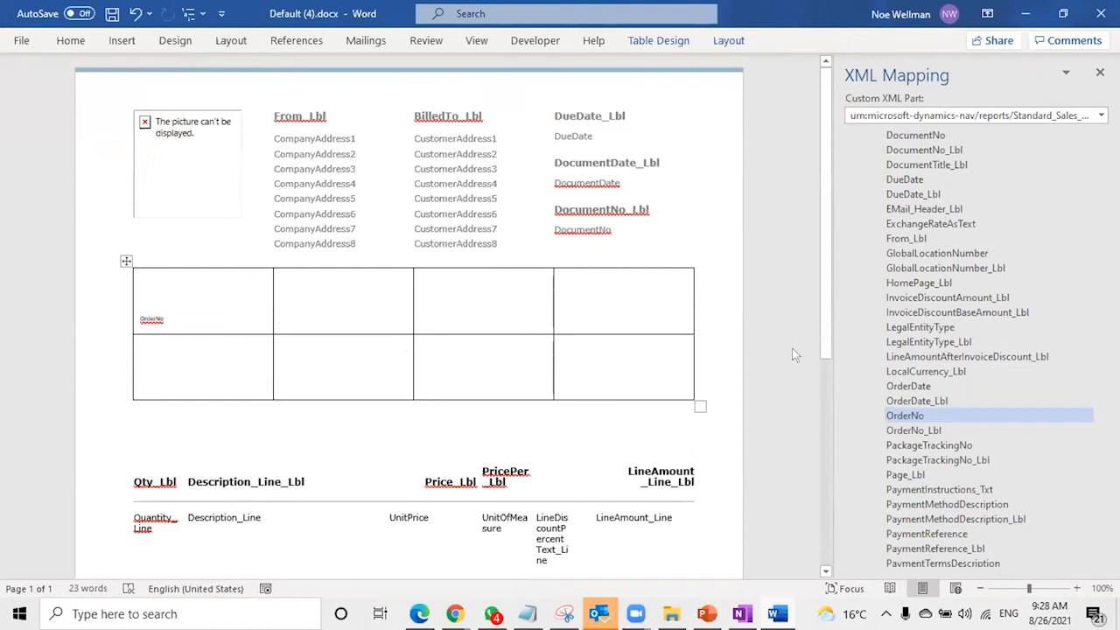
scroll(958, 398, "down", 1)
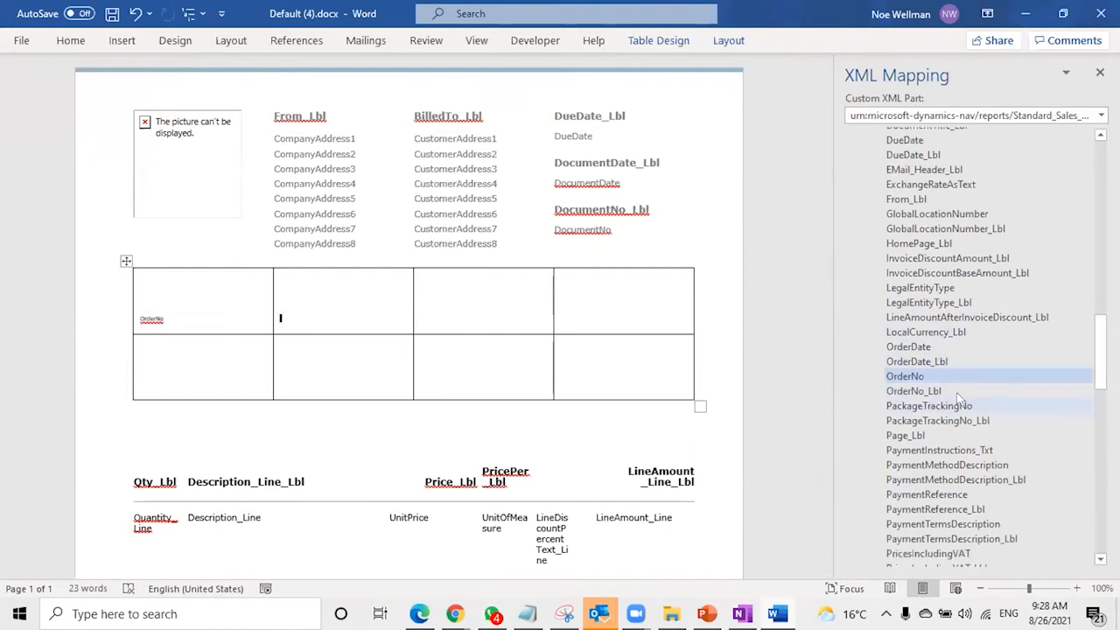
right_click(931, 345)
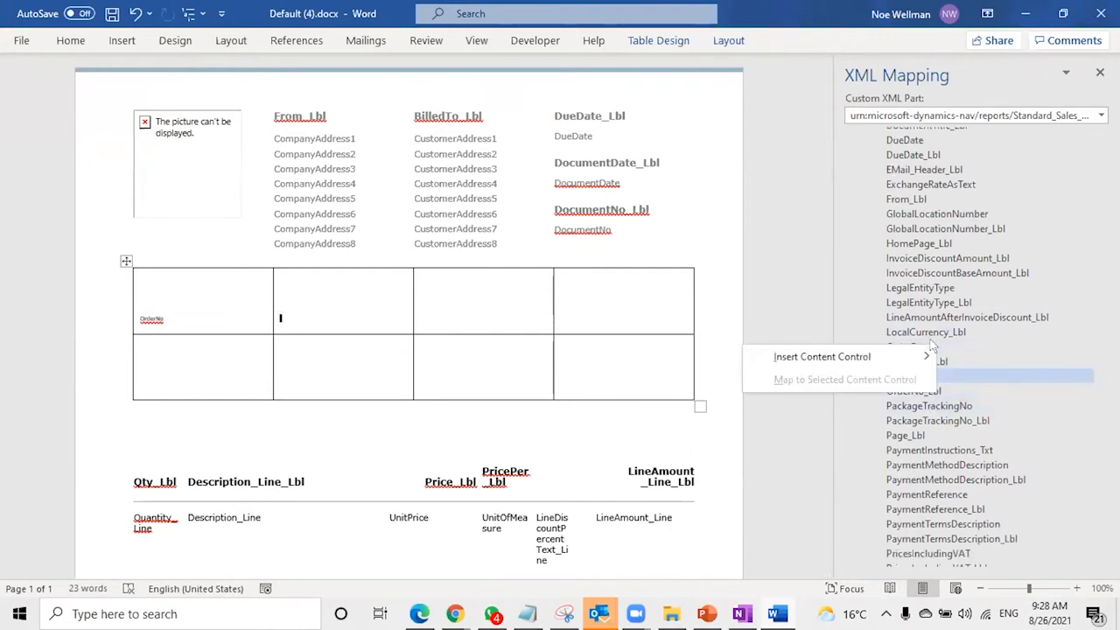
mouse_move(909, 356)
left_click(993, 359)
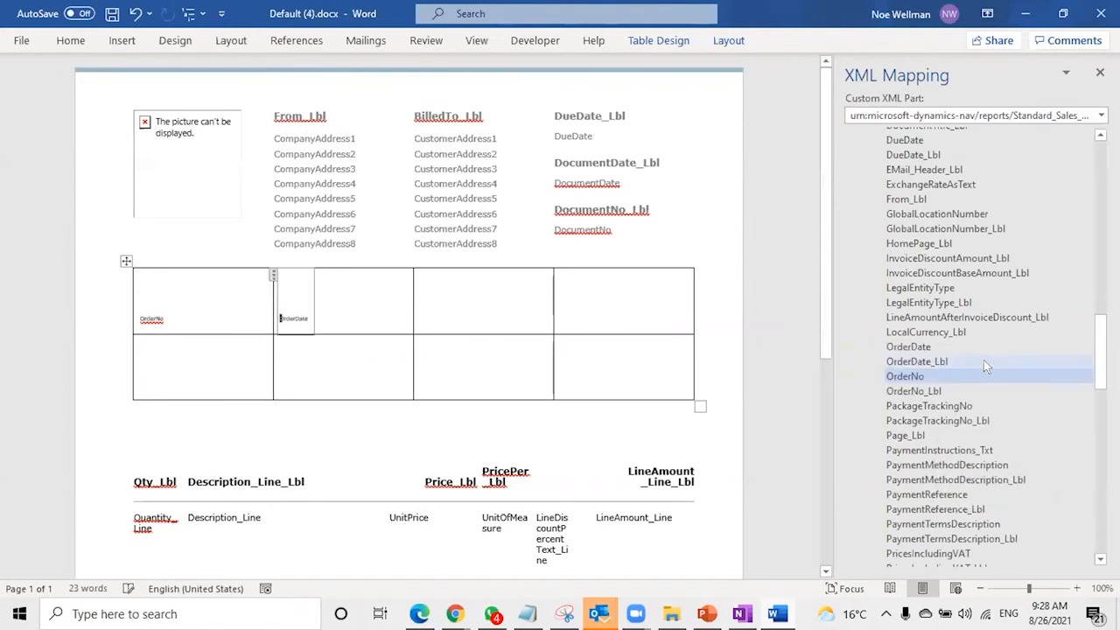
left_click(352, 302)
key("Tab")
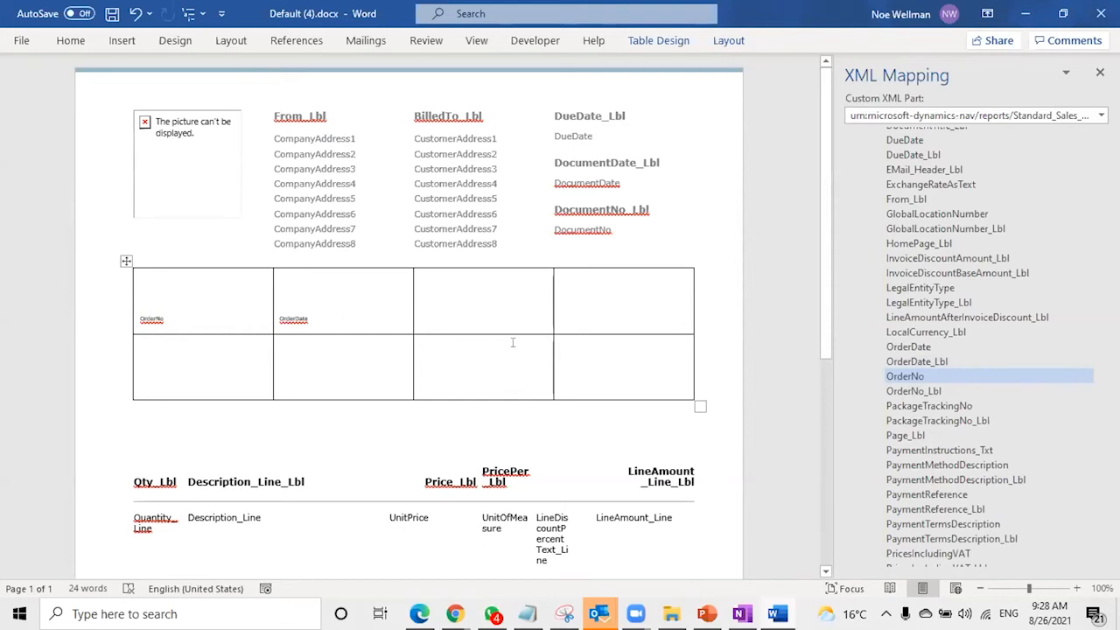
Step: Examine the remaining Header fields in the XML mapping, from the payment fields down to the shipment and ship-to address fields
left_click(585, 311)
scroll(589, 311, "down", 2)
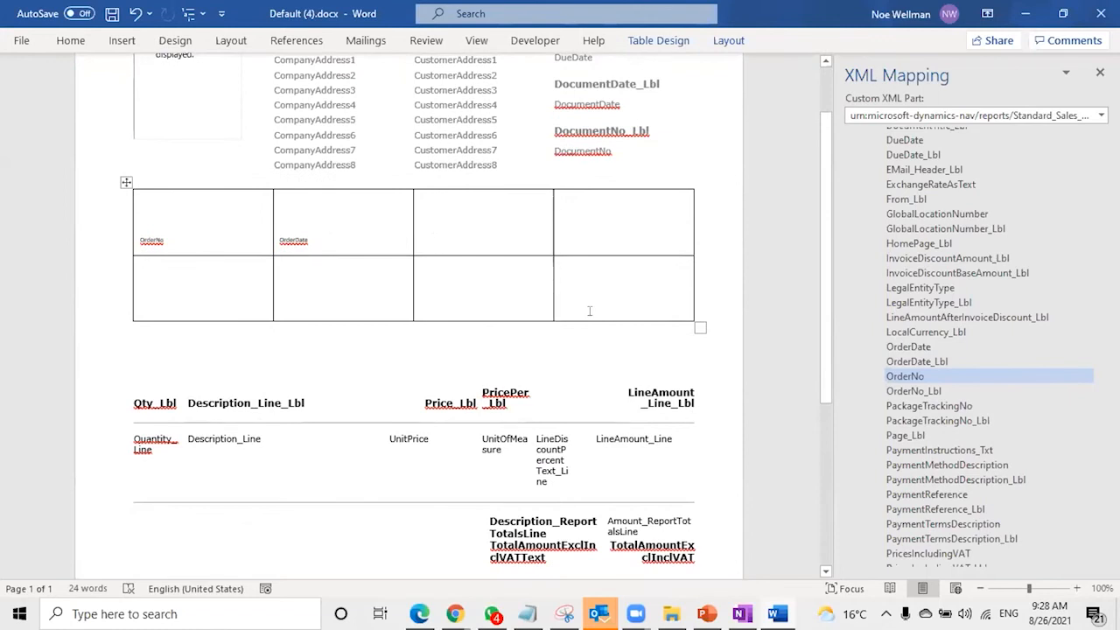
scroll(936, 333, "down", 3)
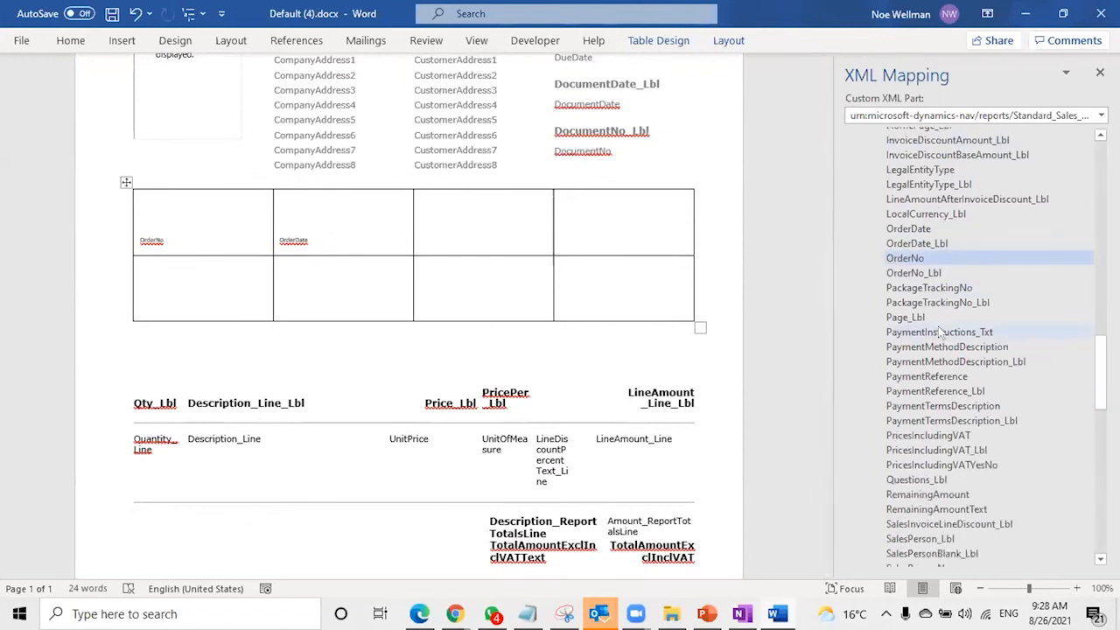
scroll(941, 331, "down", 1)
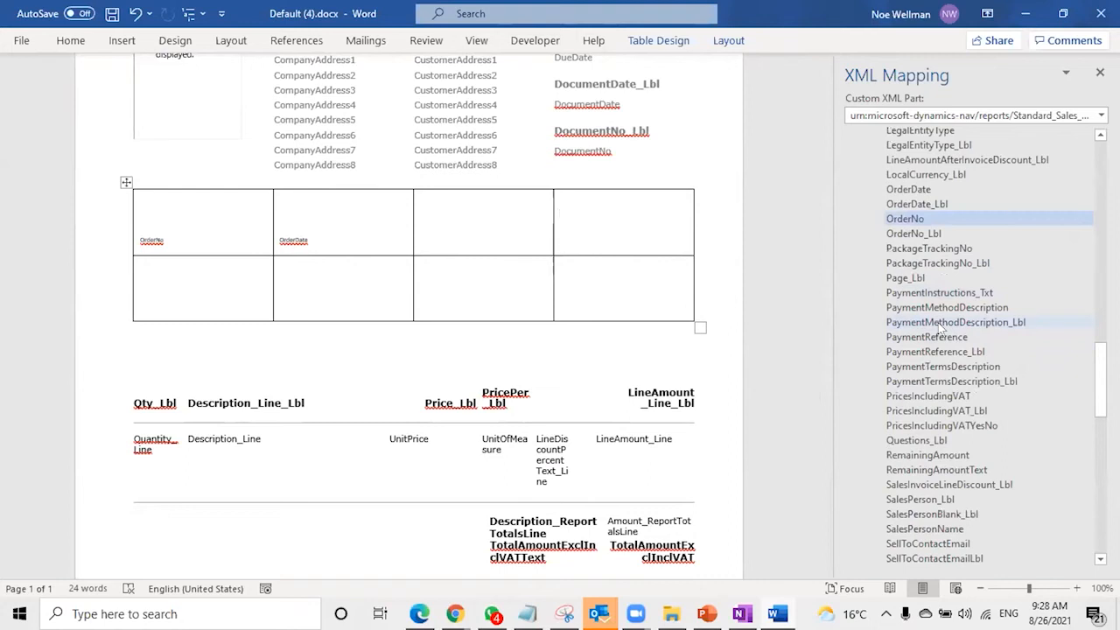
scroll(350, 233, "up", 1)
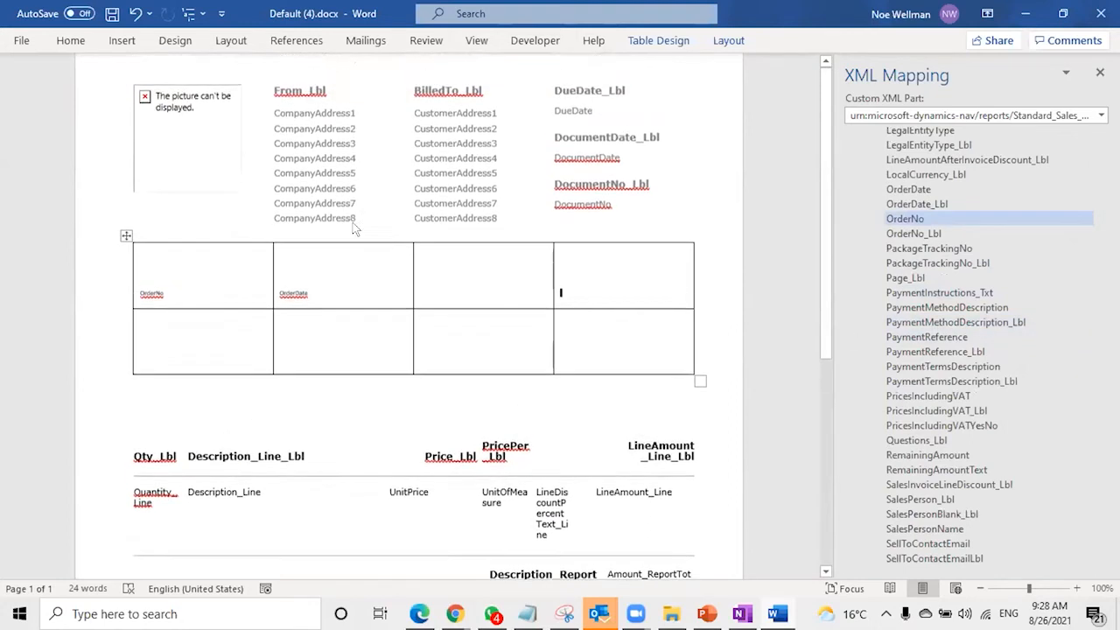
scroll(352, 233, "up", 1)
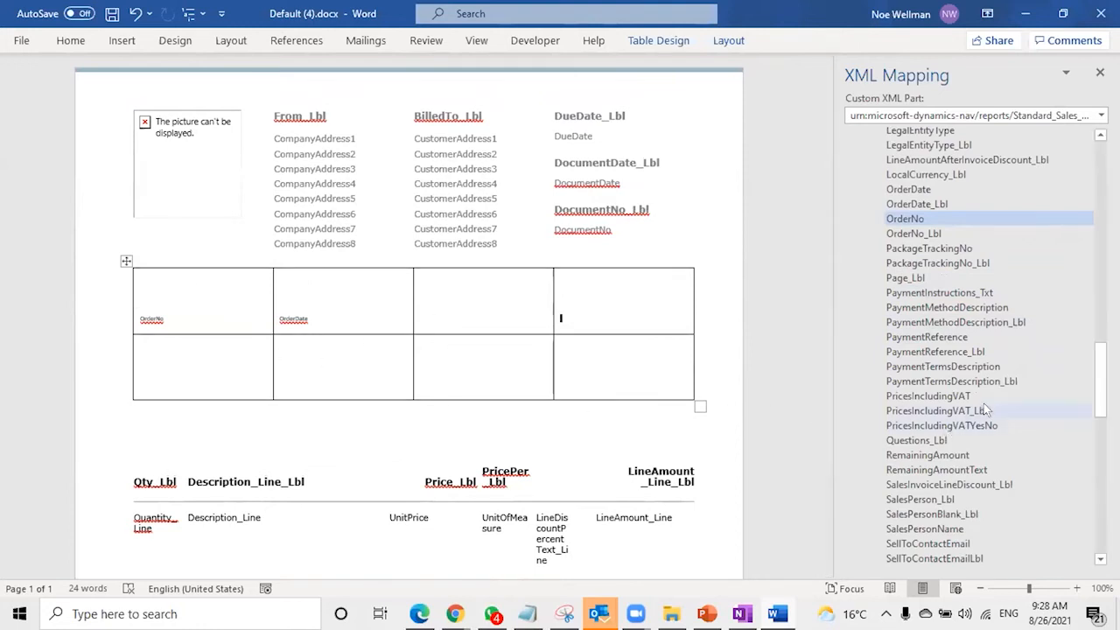
scroll(984, 407, "down", 5)
scroll(945, 284, "down", 6)
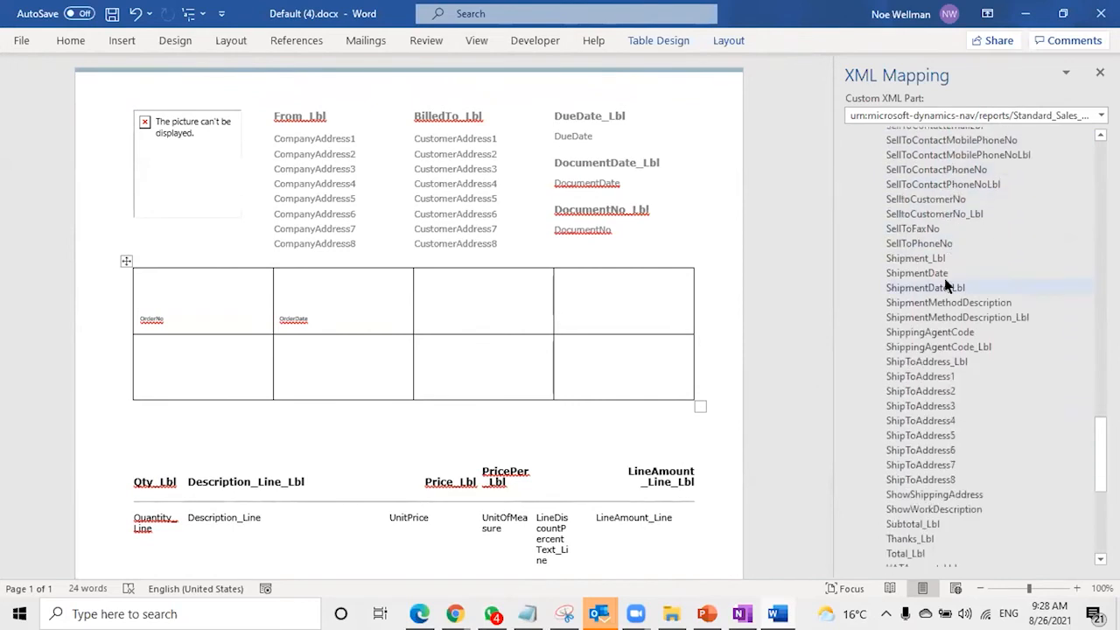
Step: Review the content control types that can be inserted for the ShipToAddress2 field
right_click(907, 392)
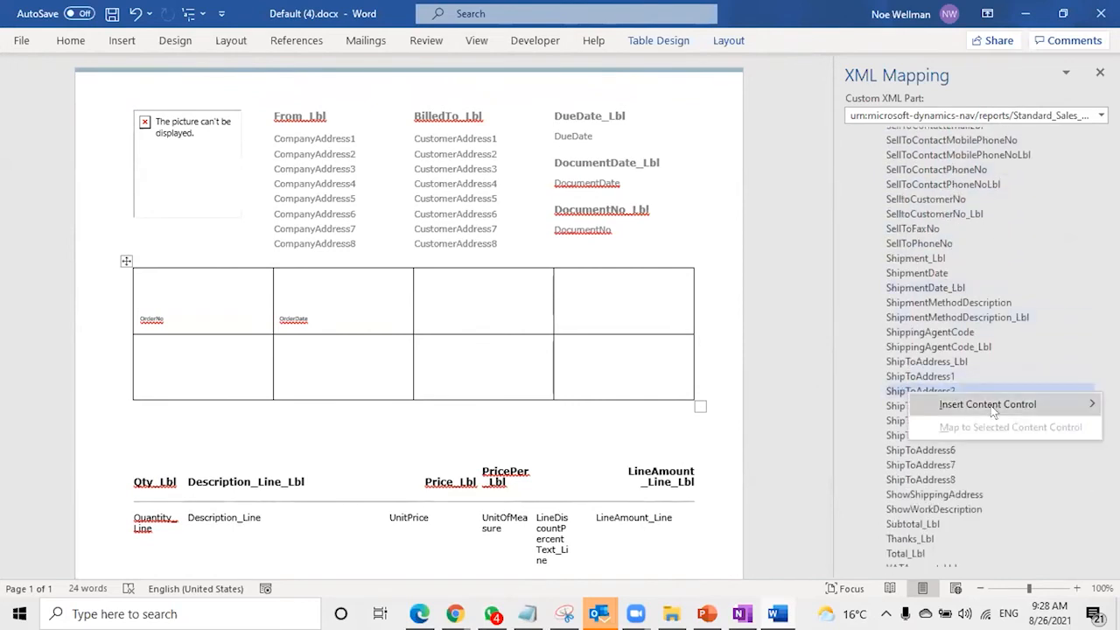
mouse_move(994, 411)
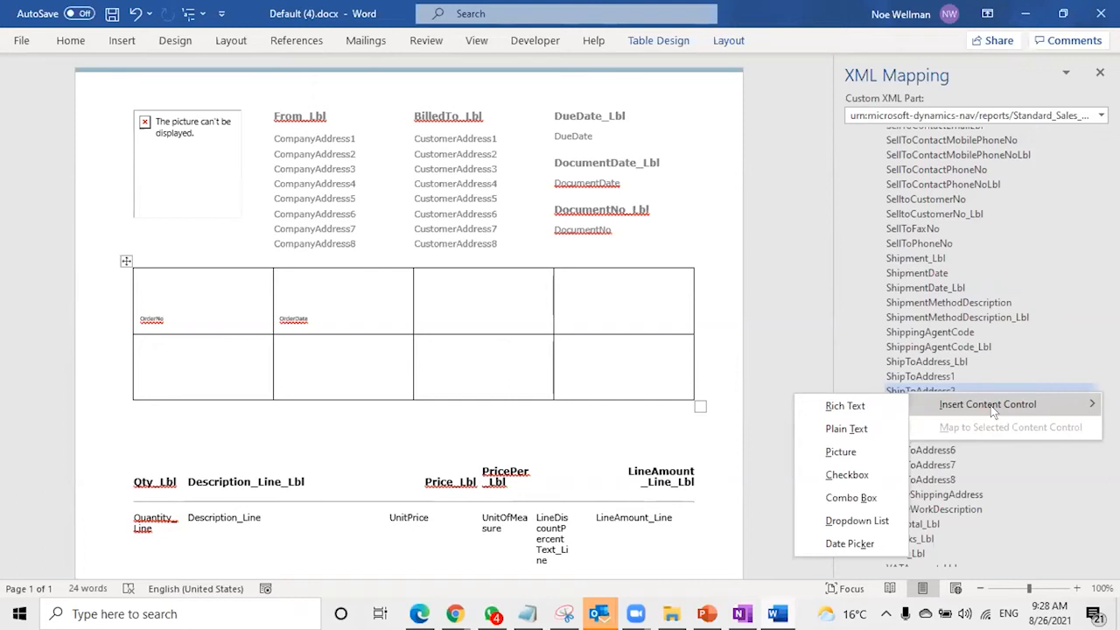
left_click(881, 523)
Step: Look over the rest of the invoice layout and close Default (4).docx without saving the changes
scroll(846, 350, "down", 4)
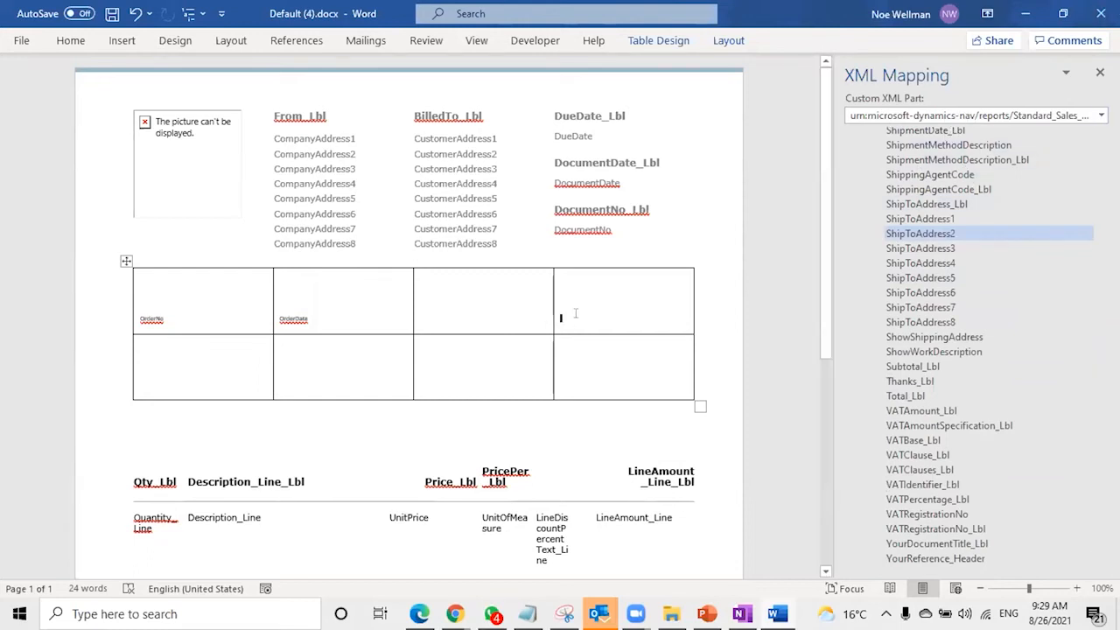
scroll(569, 314, "down", 3)
scroll(578, 312, "down", 3)
left_click(1100, 14)
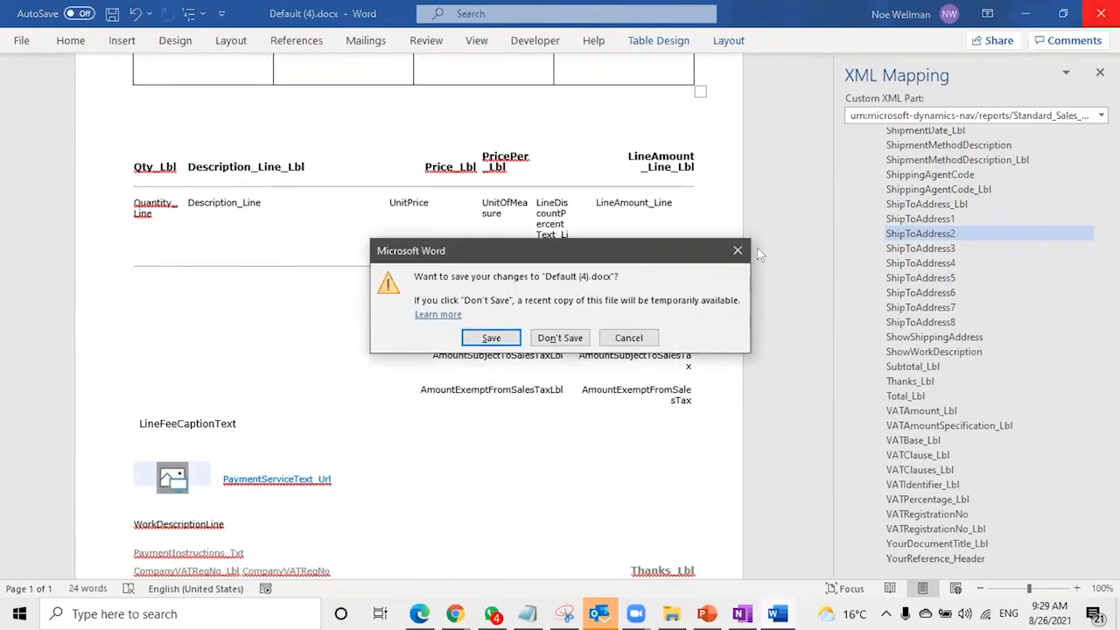
left_click(559, 337)
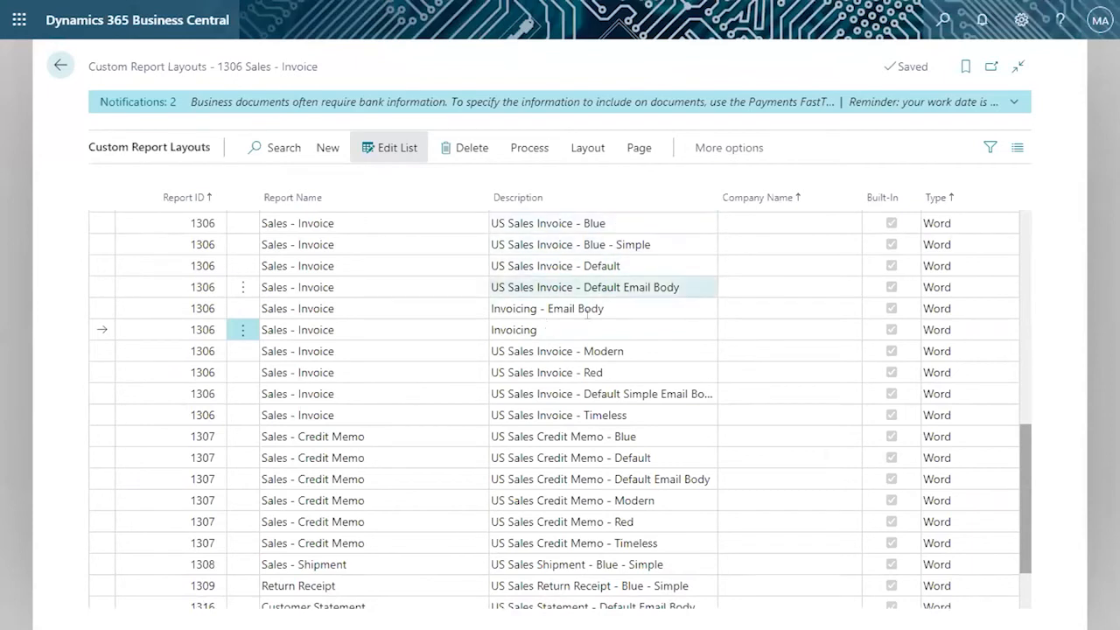
Step: Examine the Custom Report Layouts list in Business Central and its actions for running, copying, updating, importing and exporting layouts
left_click(587, 332)
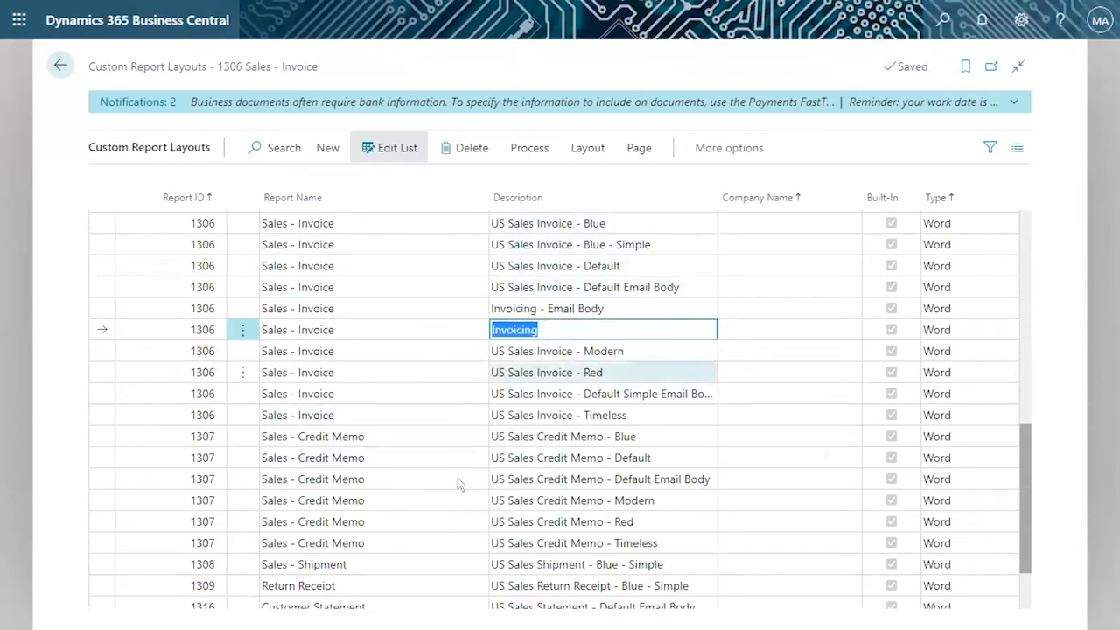
scroll(411, 443, "down", 1)
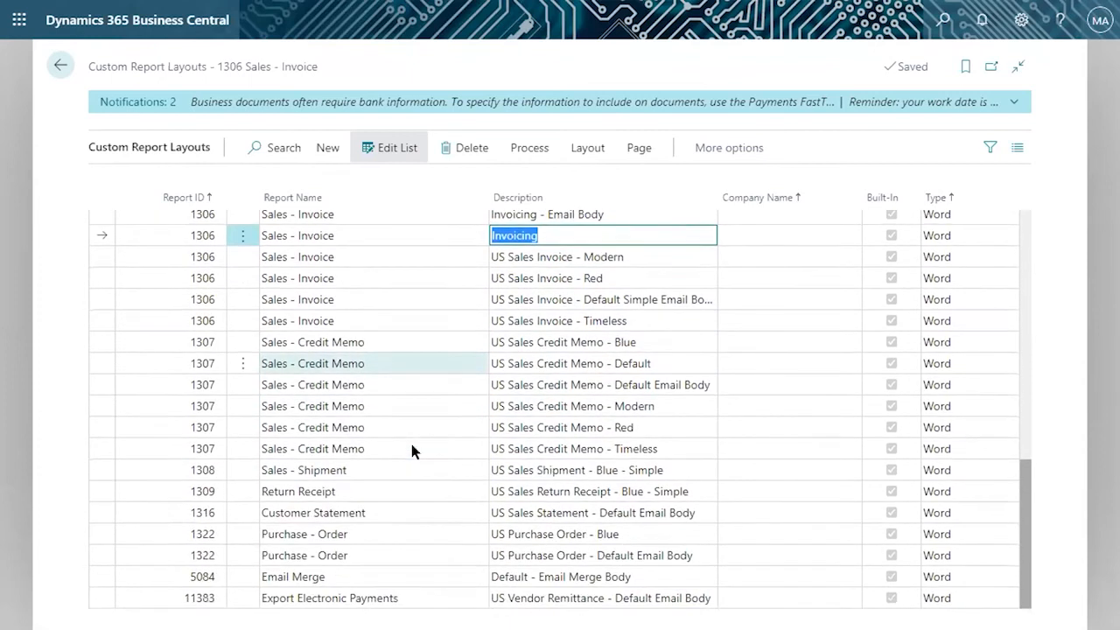
scroll(443, 418, "up", 10)
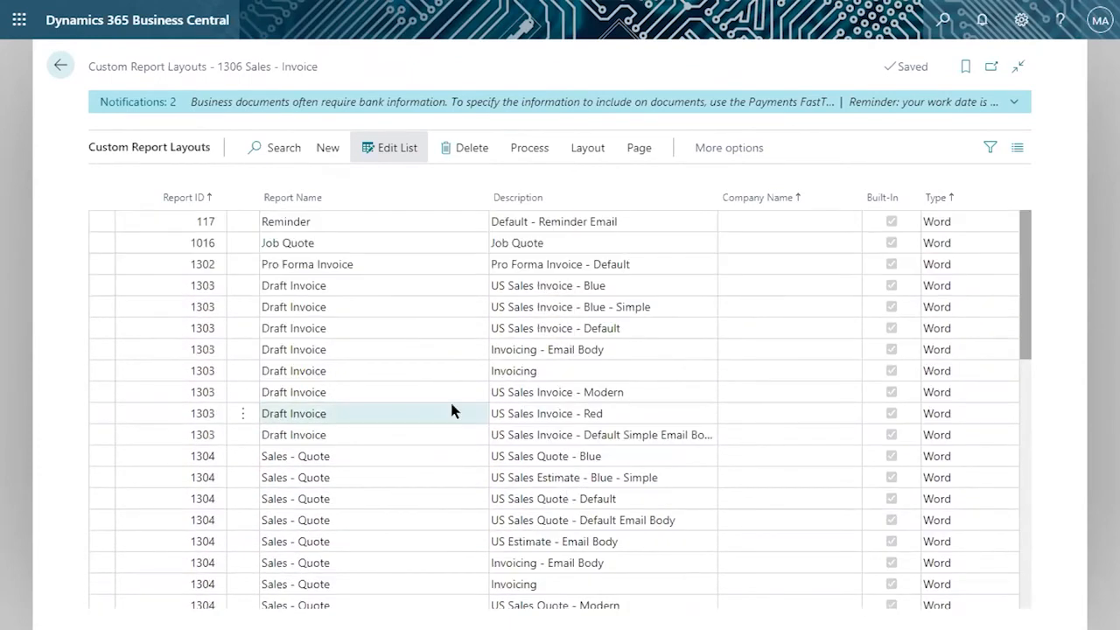
left_click(525, 147)
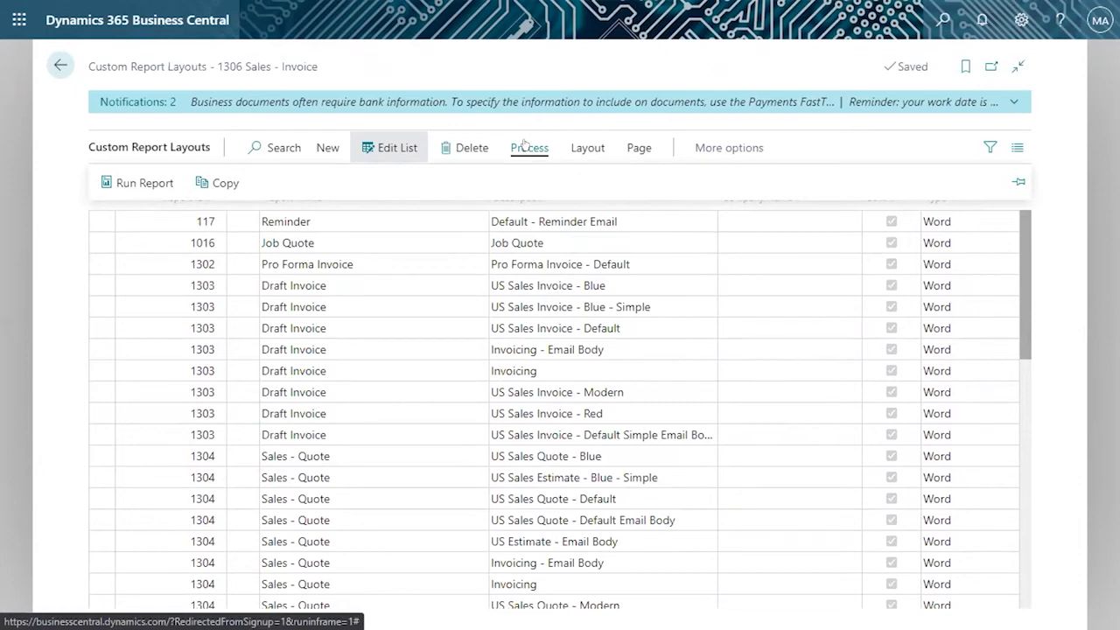
left_click(587, 147)
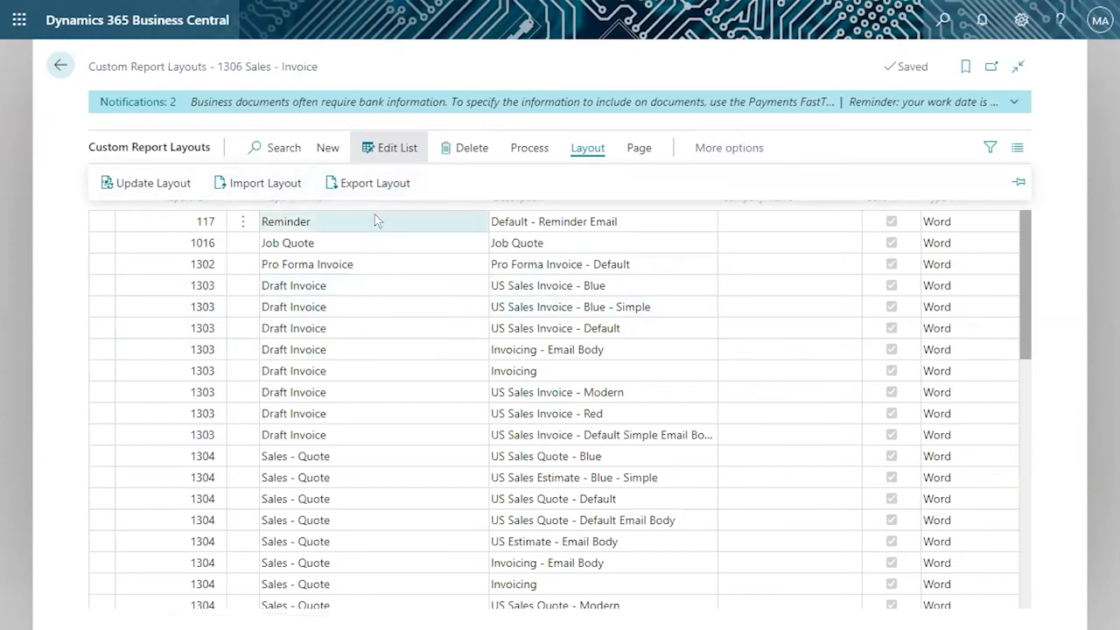
scroll(322, 233, "down", 5)
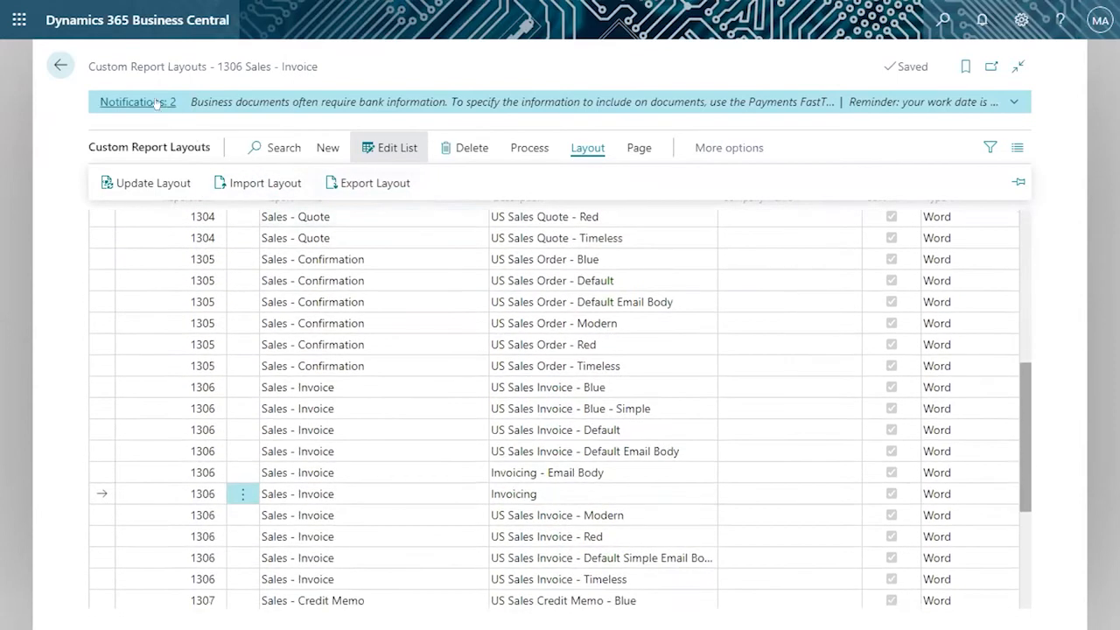
left_click_drag(86, 66, 208, 66)
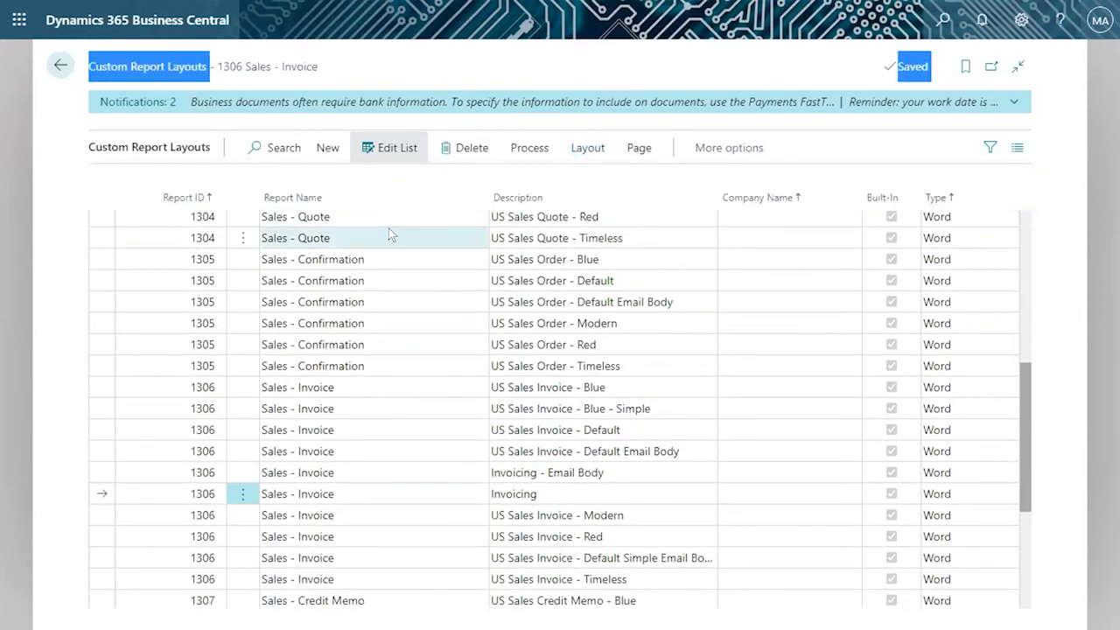
scroll(479, 318, "down", 3)
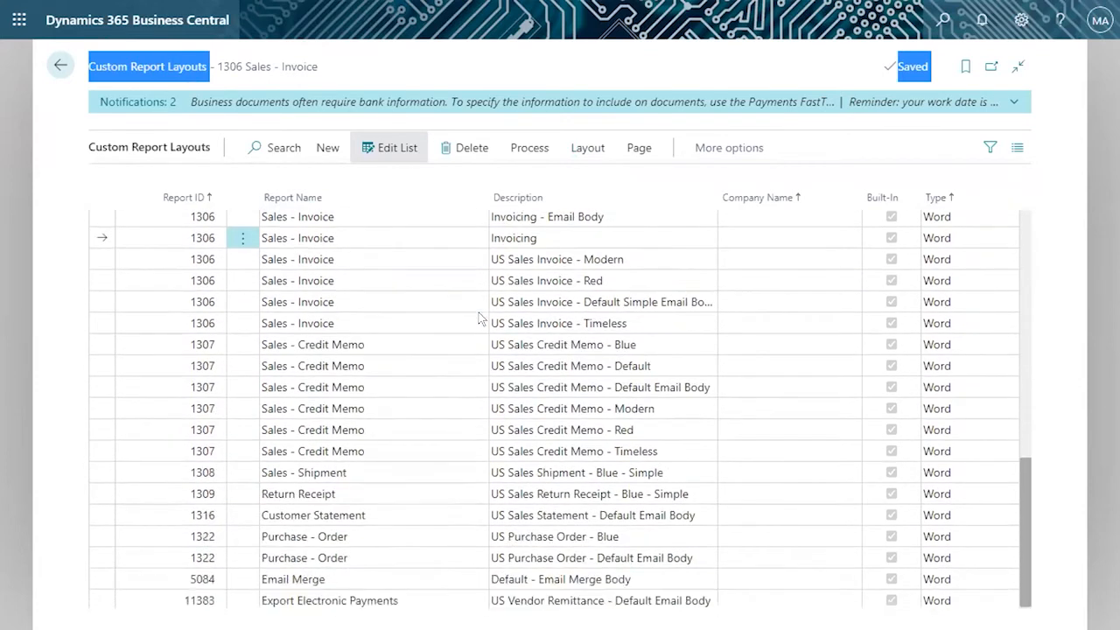
Step: Leave the custom layouts list, search for "report selection", show all matching pages and open Report Selection - Sales
left_click(56, 70)
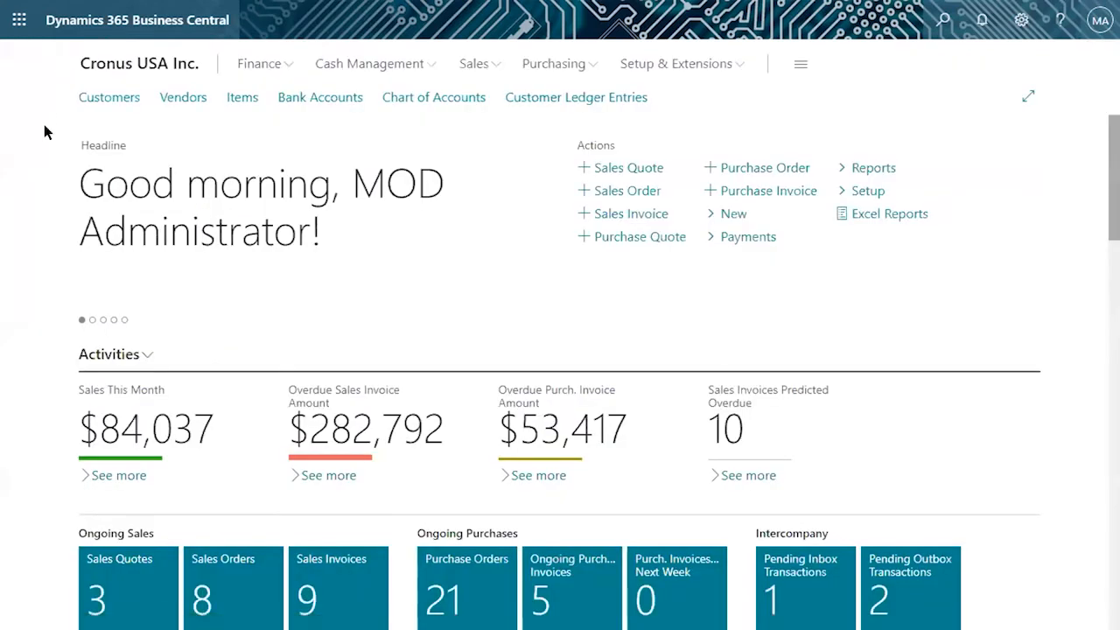
left_click(944, 23)
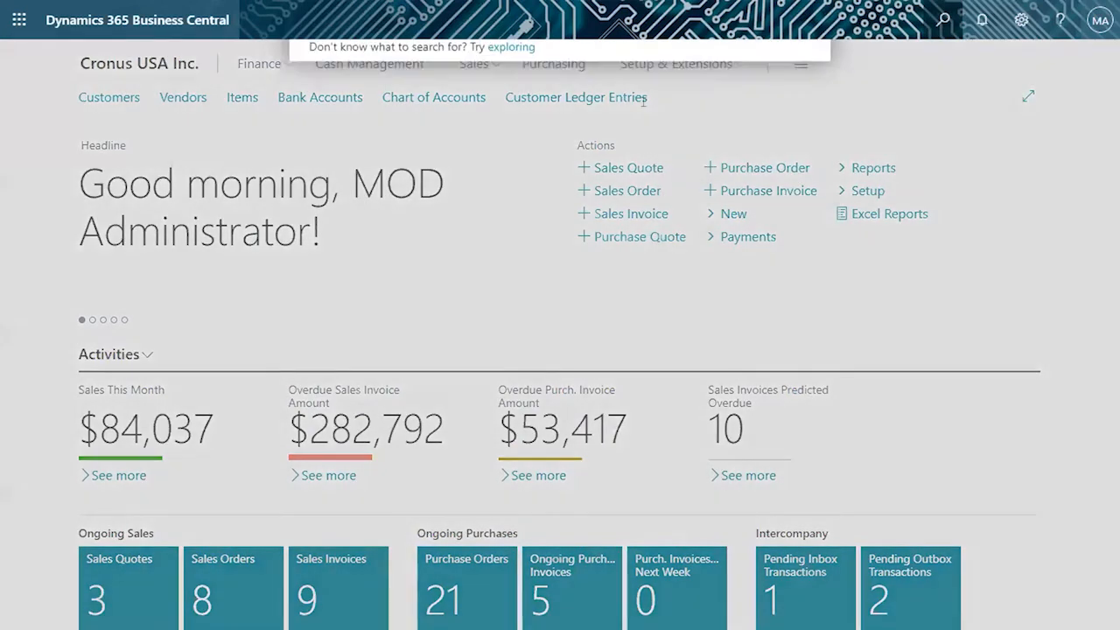
type("report")
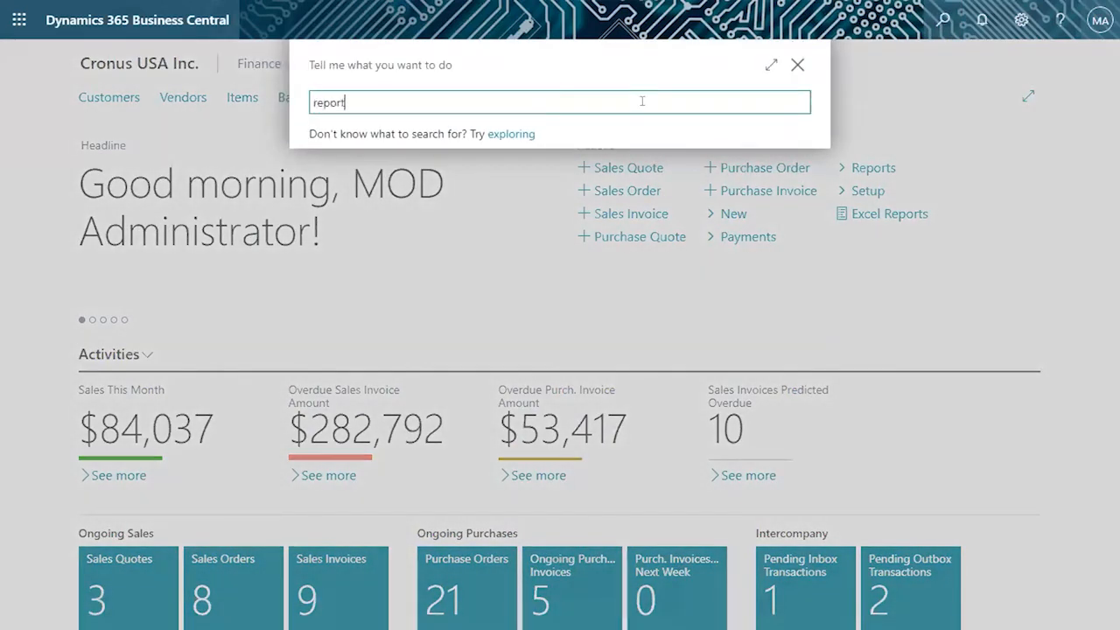
type(" slect")
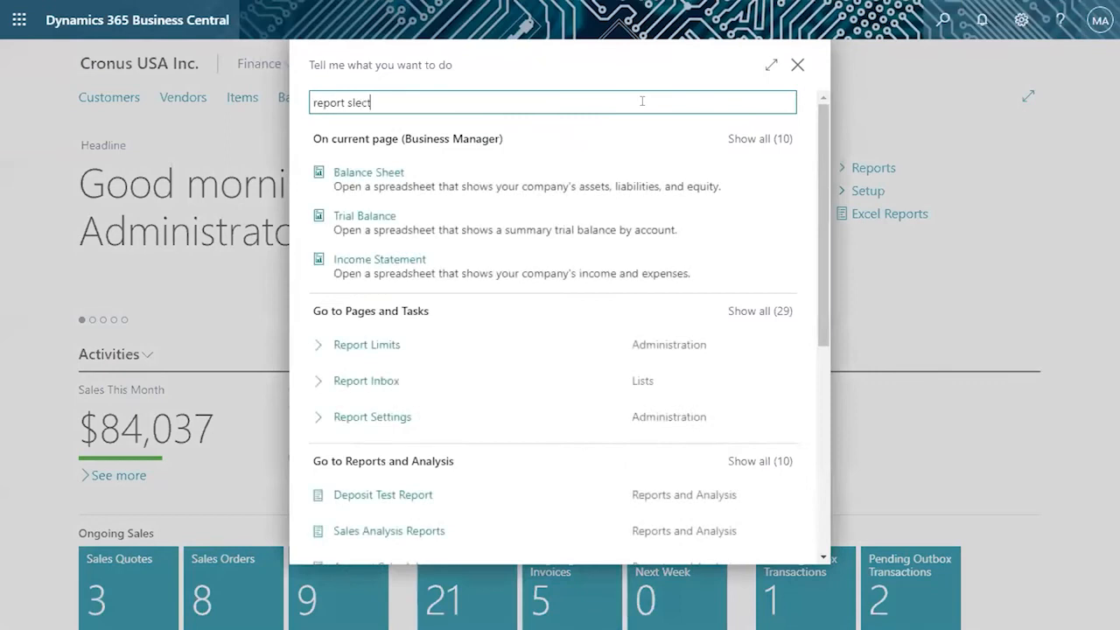
key("BackSpace")
key("BackSpace")
key("BackSpace")
key("BackSpace")
type("e")
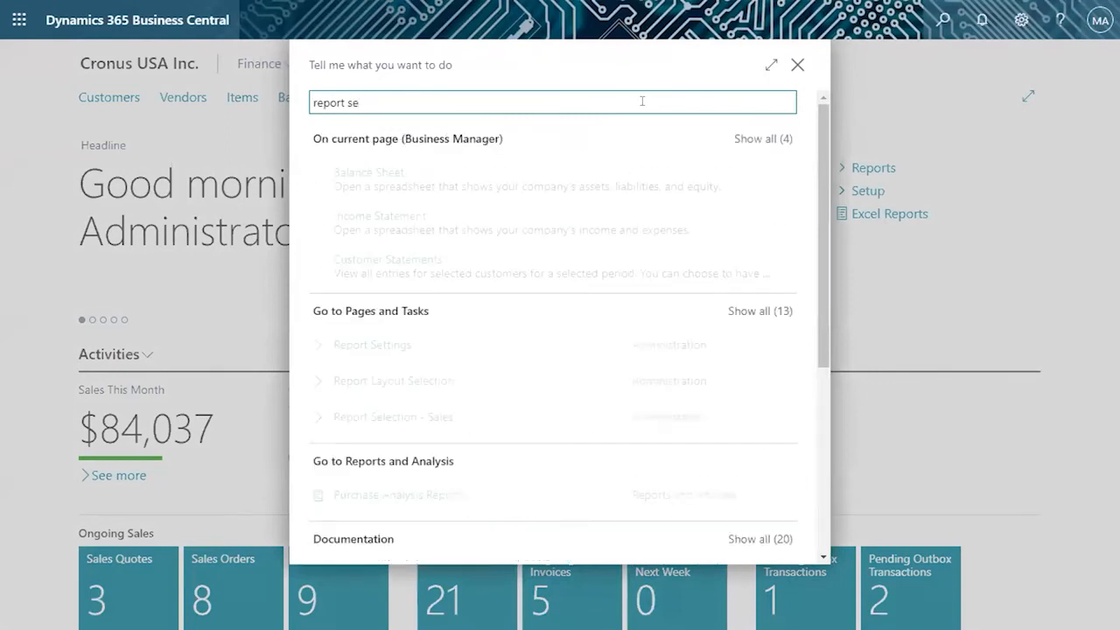
type("lection")
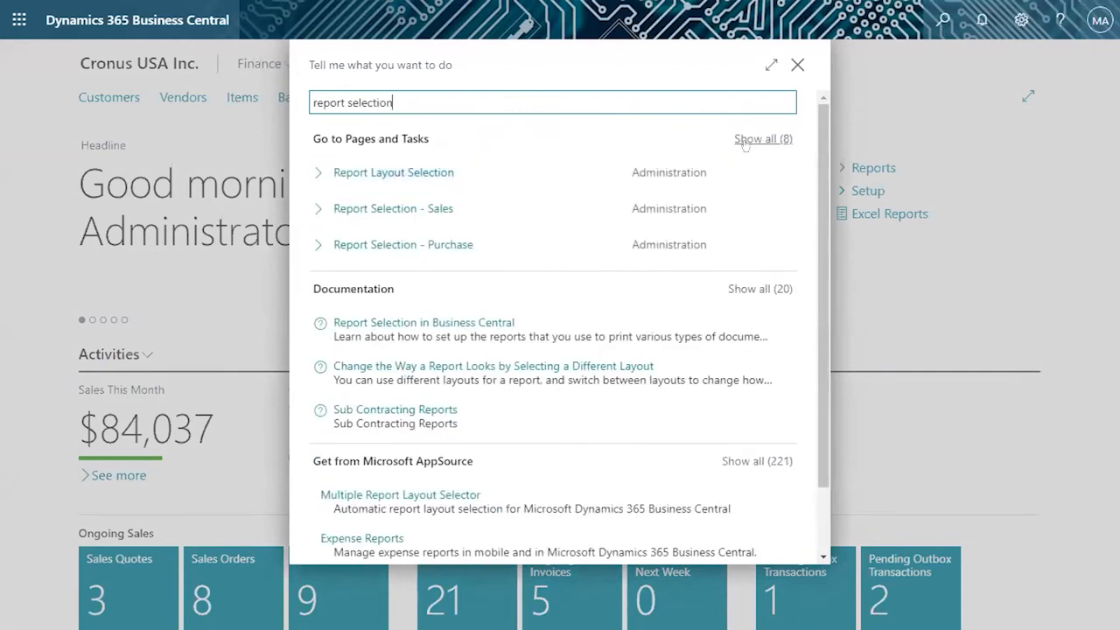
left_click(770, 139)
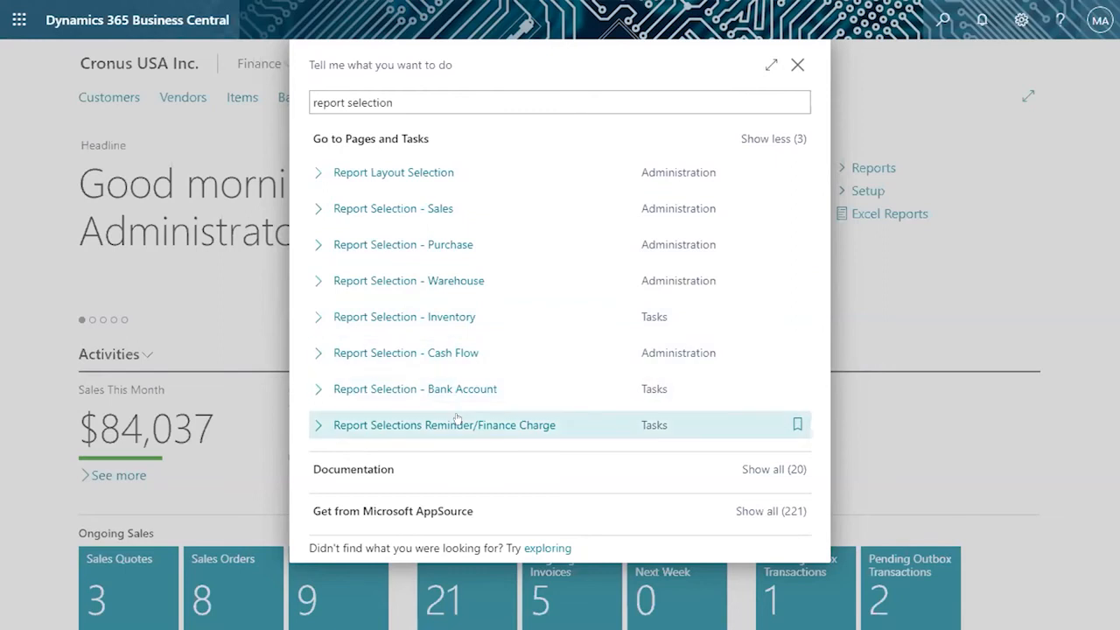
left_click(431, 210)
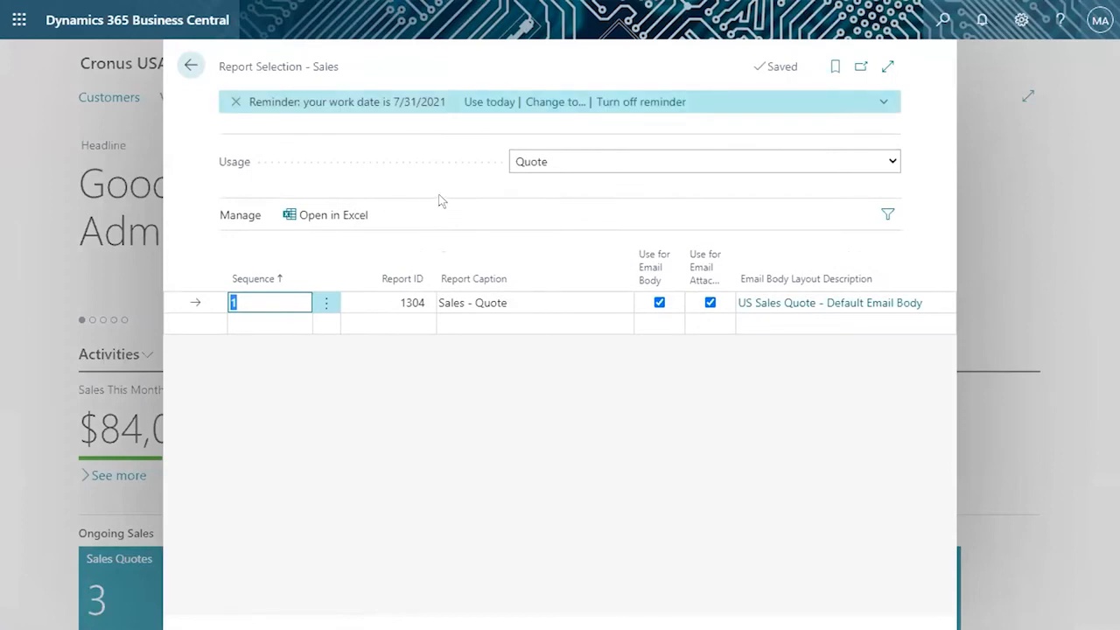
Step: Set the report selection's usage to Invoice and expand the page to full width
left_click(630, 166)
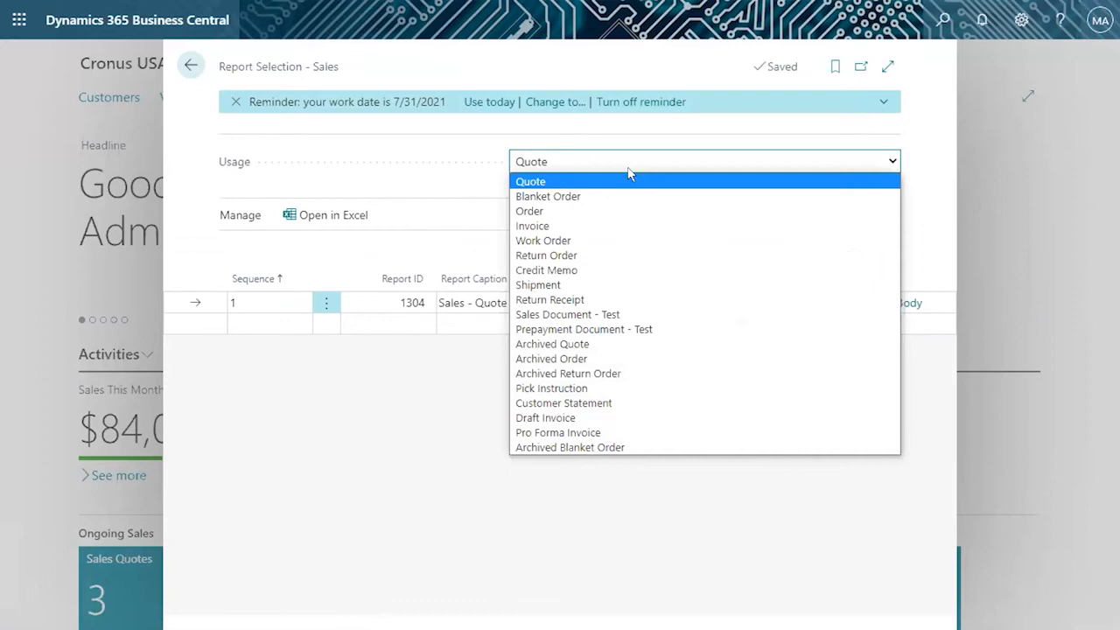
left_click(601, 225)
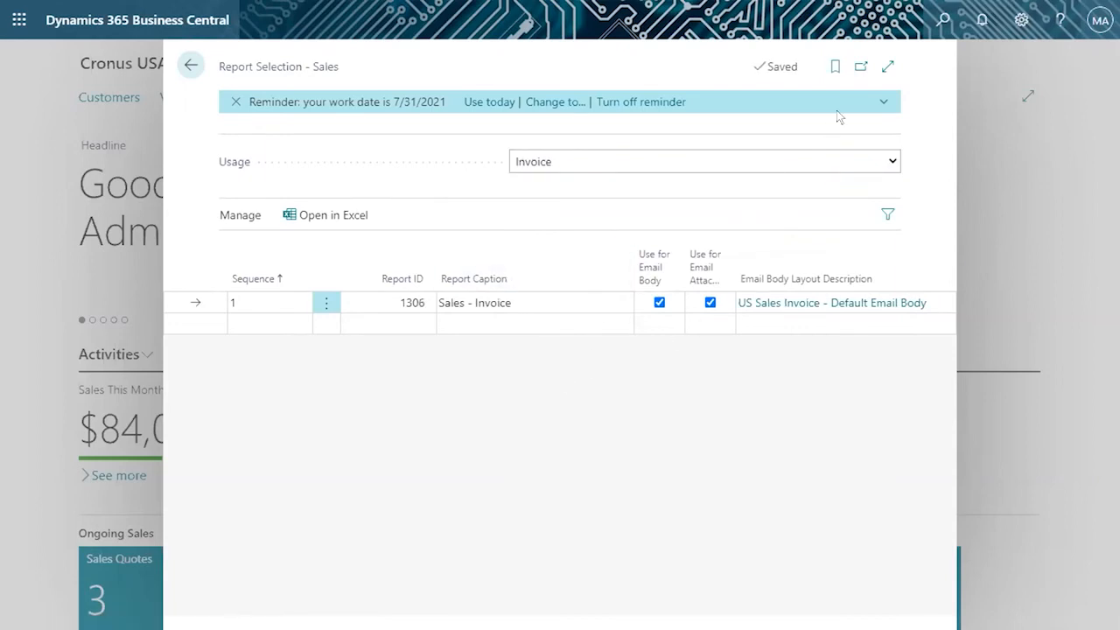
left_click(887, 66)
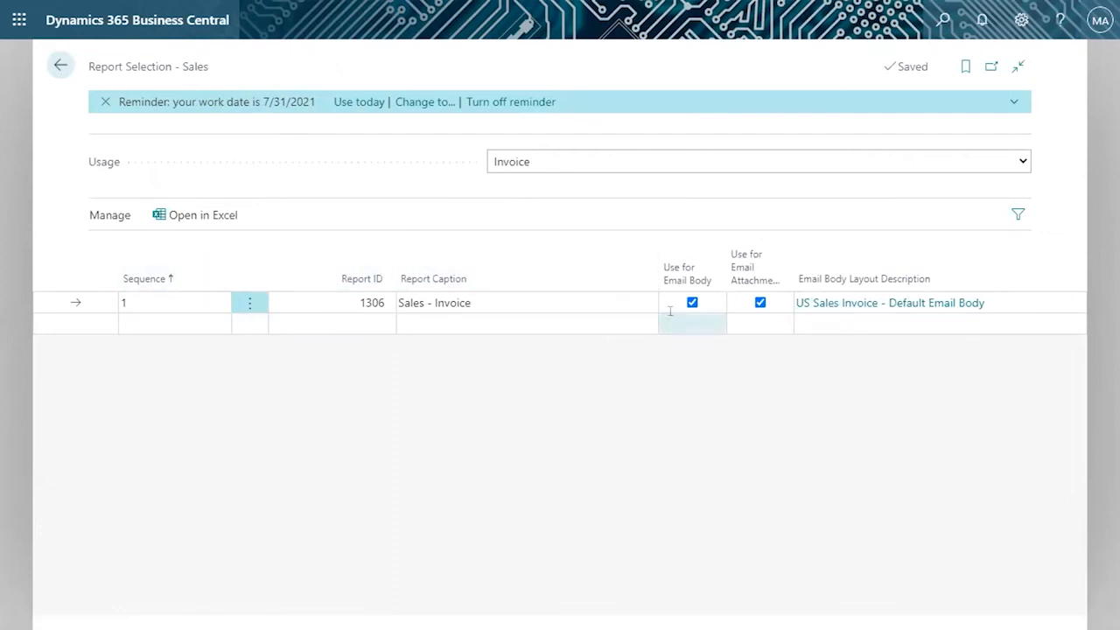
Step: Open the email body layout choices for the Sales - Invoice report, enlarge the list and look through its available actions
left_click(812, 303)
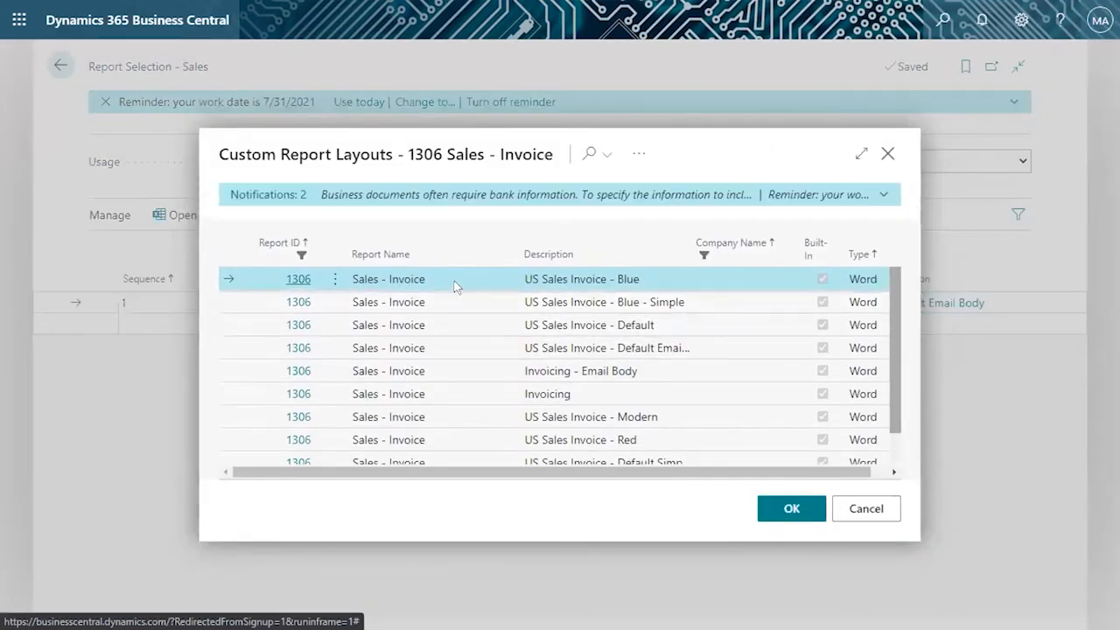
left_click(860, 154)
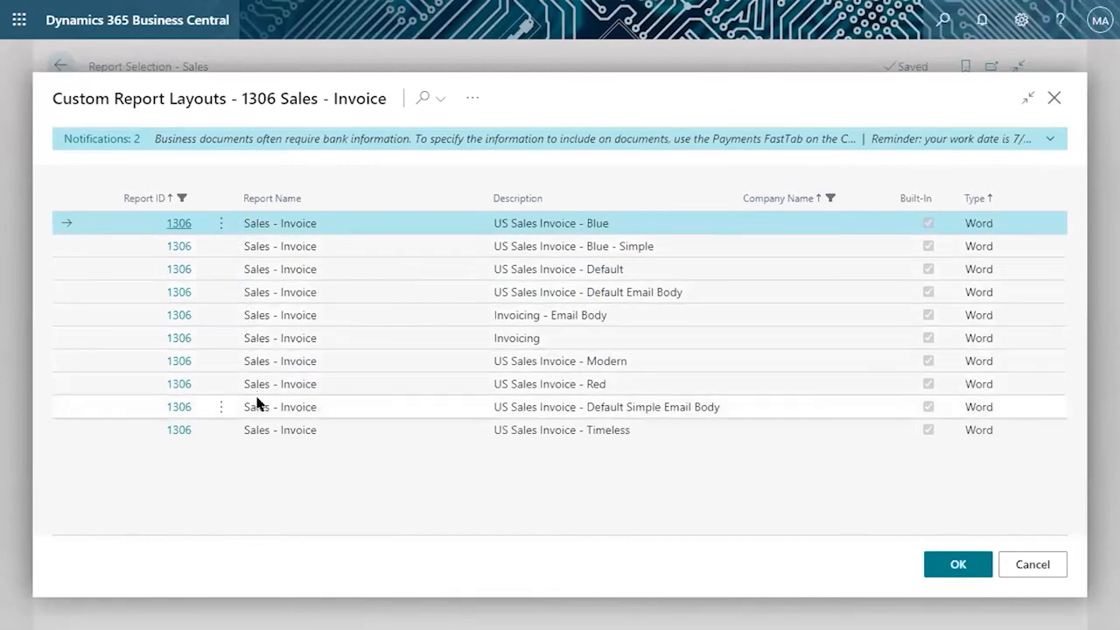
left_click(472, 97)
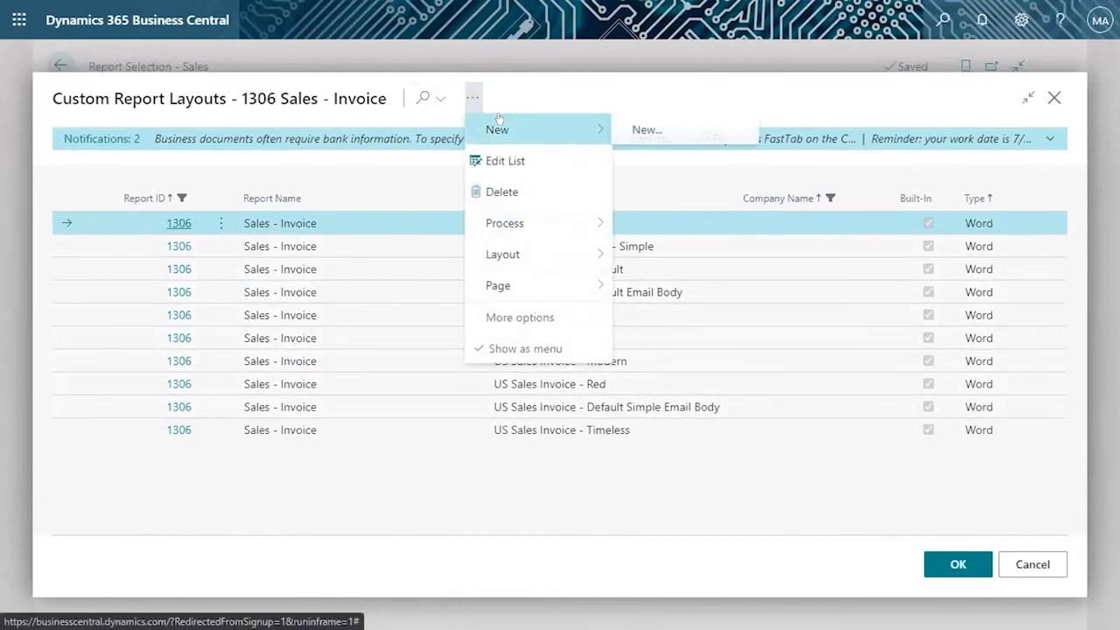
mouse_move(547, 224)
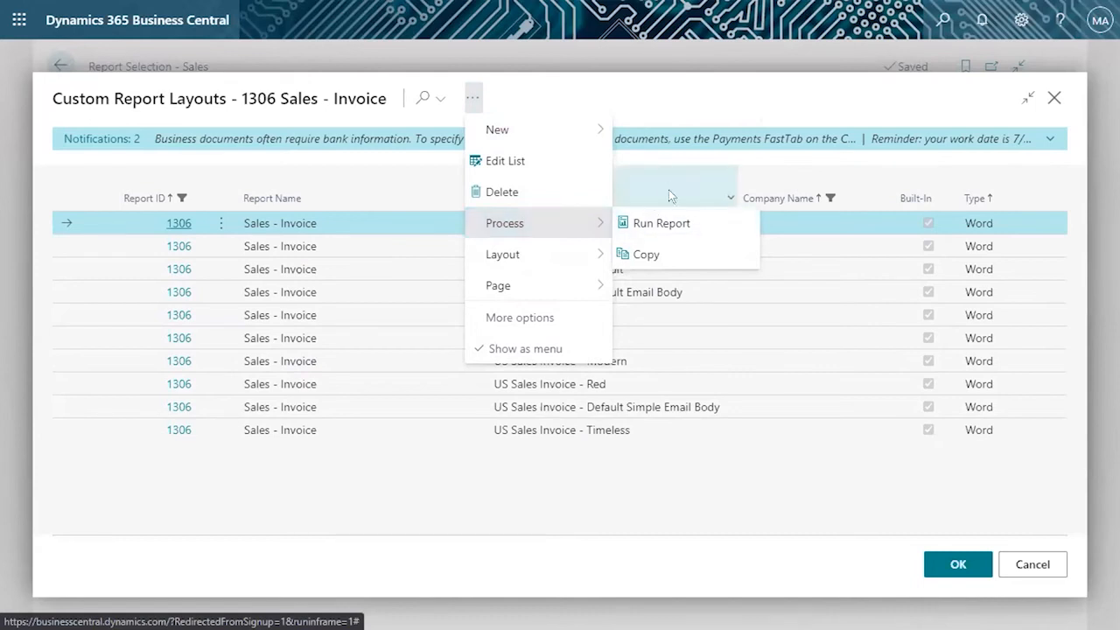
left_click(665, 474)
Step: Run the Sales - Invoice report with the US Sales Invoice - Blue layout and preview it at a larger zoom
left_click(473, 96)
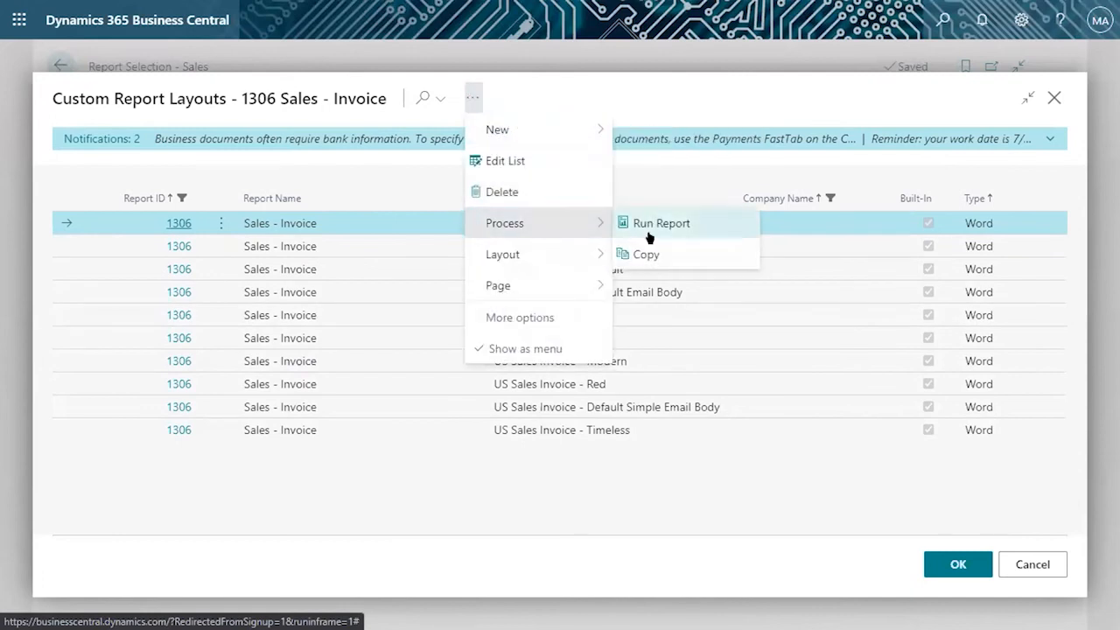
left_click(658, 226)
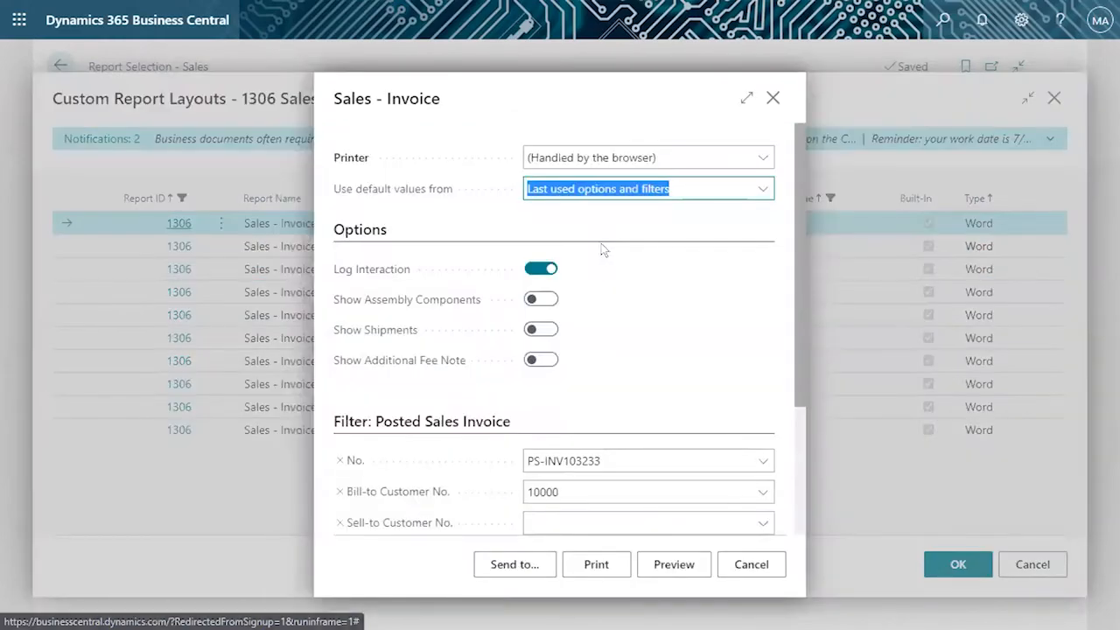
left_click(678, 562)
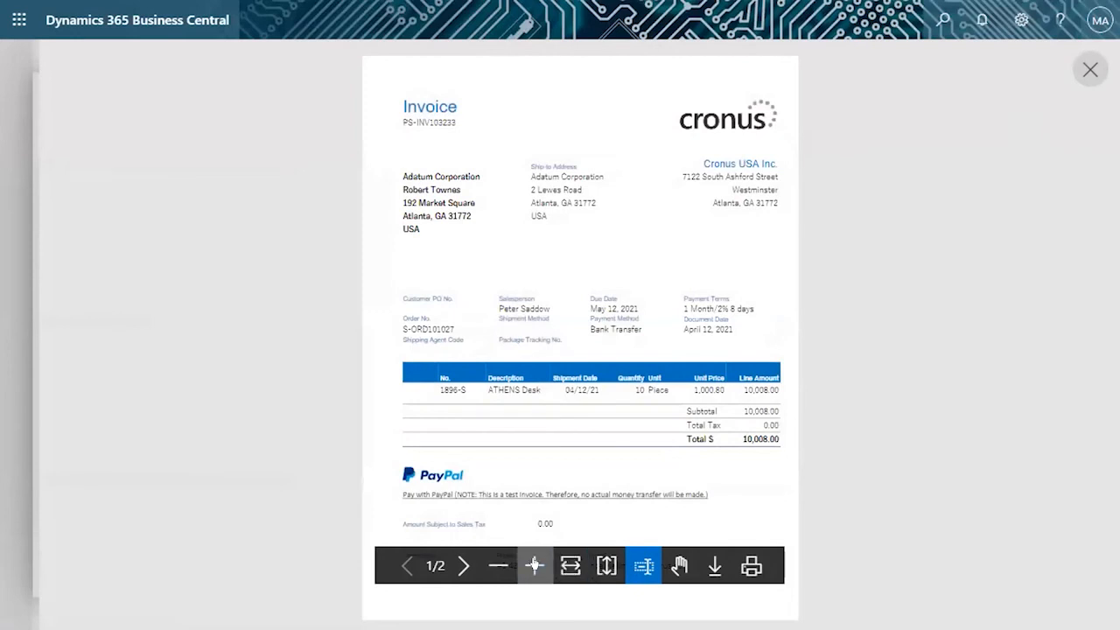
left_click(533, 565)
scroll(545, 249, "up", 2)
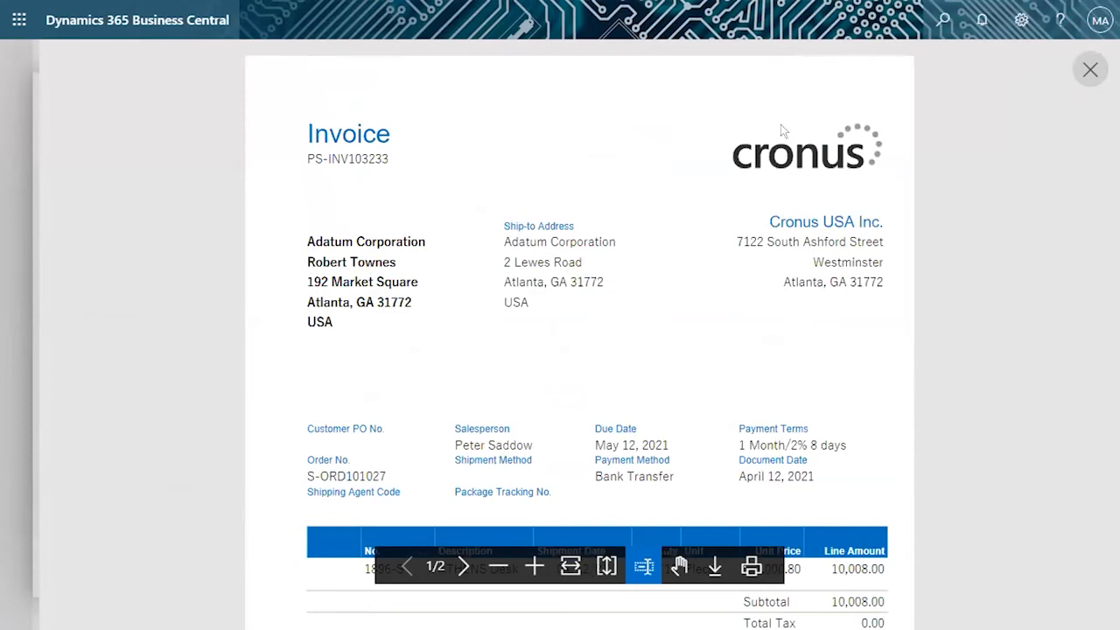
Step: Examine the previewed invoice's header, customer PO and order number fields, item lines, totals and PayPal payment section
scroll(599, 258, "down", 1)
scroll(599, 258, "down", 2)
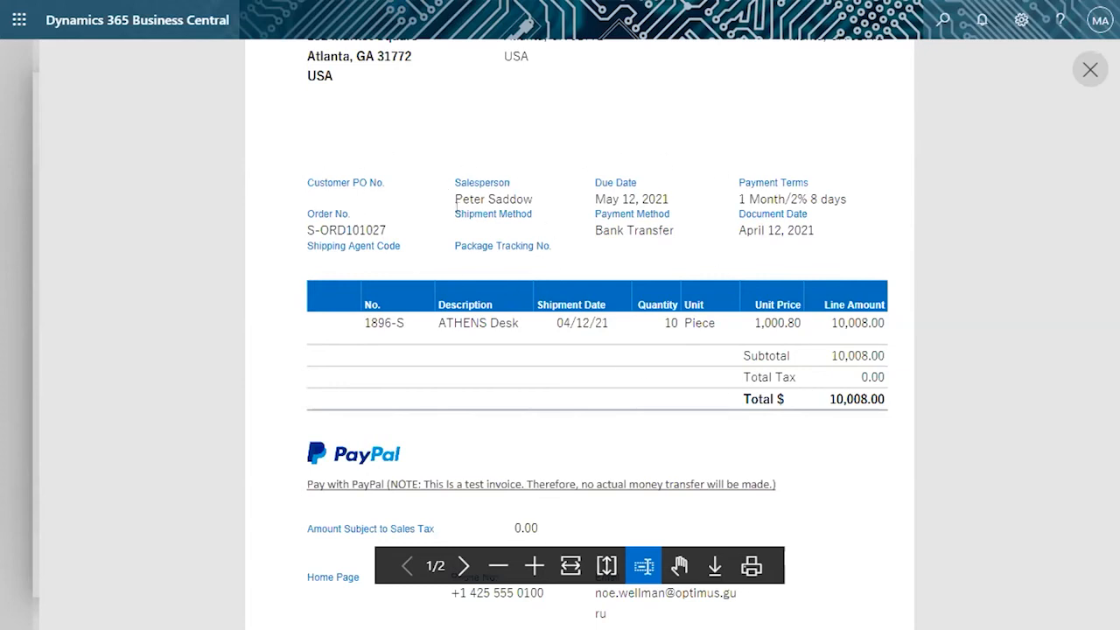
left_click_drag(385, 182, 302, 184)
left_click(387, 224)
left_click_drag(386, 228, 300, 227)
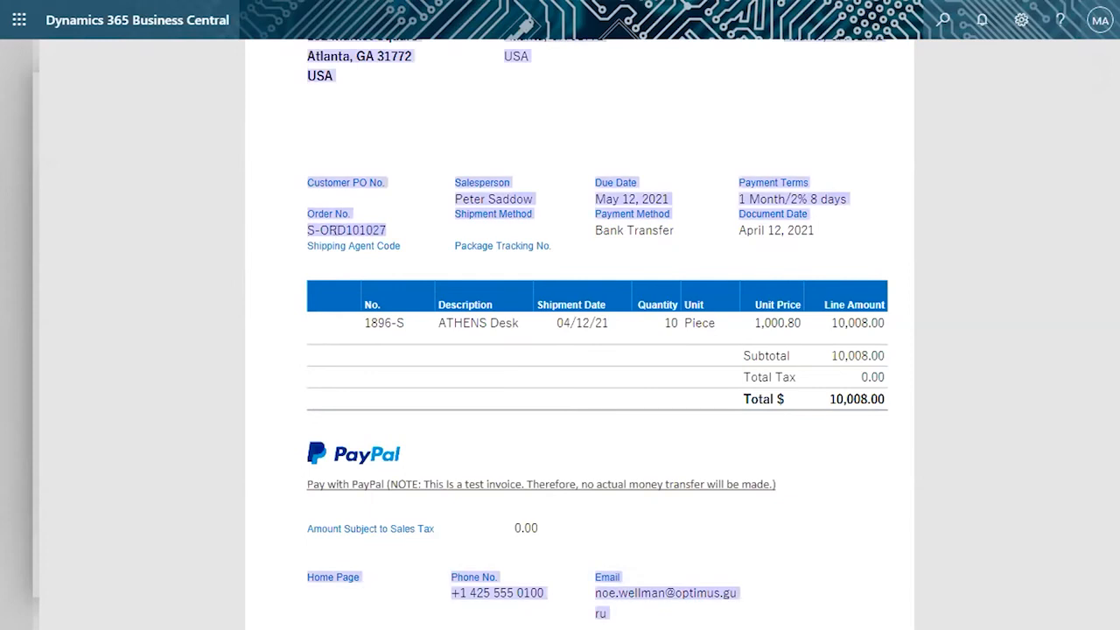
left_click(387, 235)
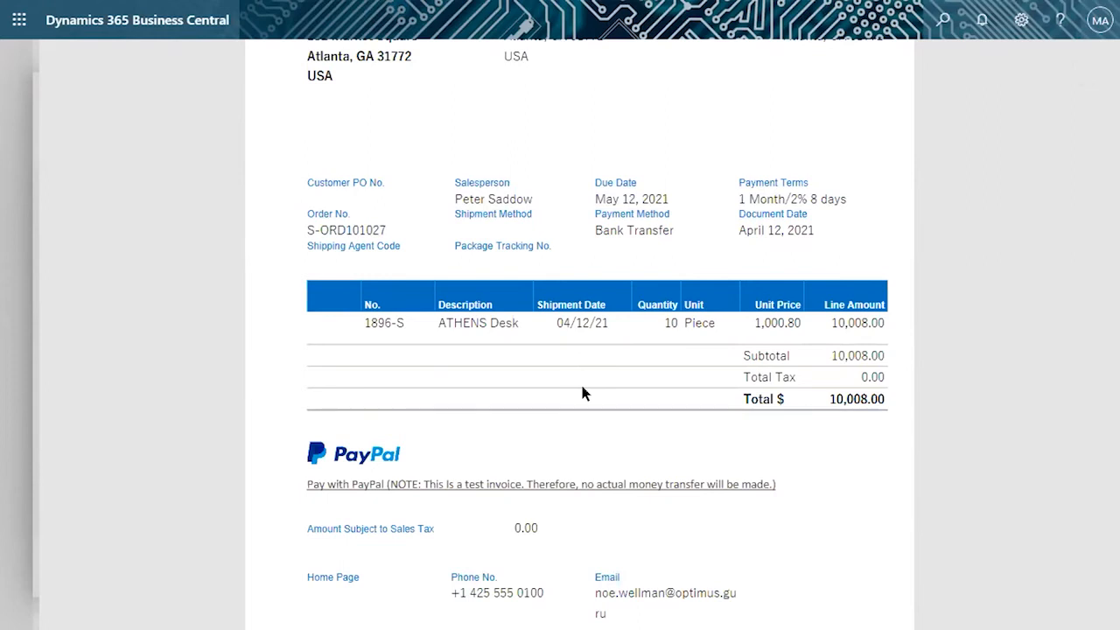
scroll(700, 381, "up", 2)
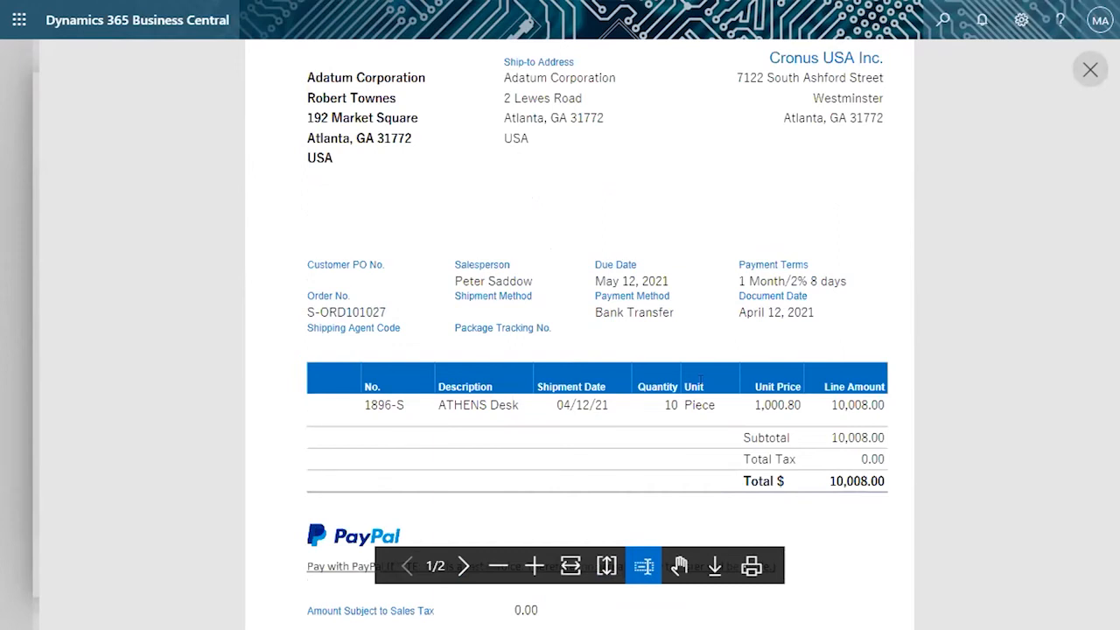
scroll(761, 272, "up", 4)
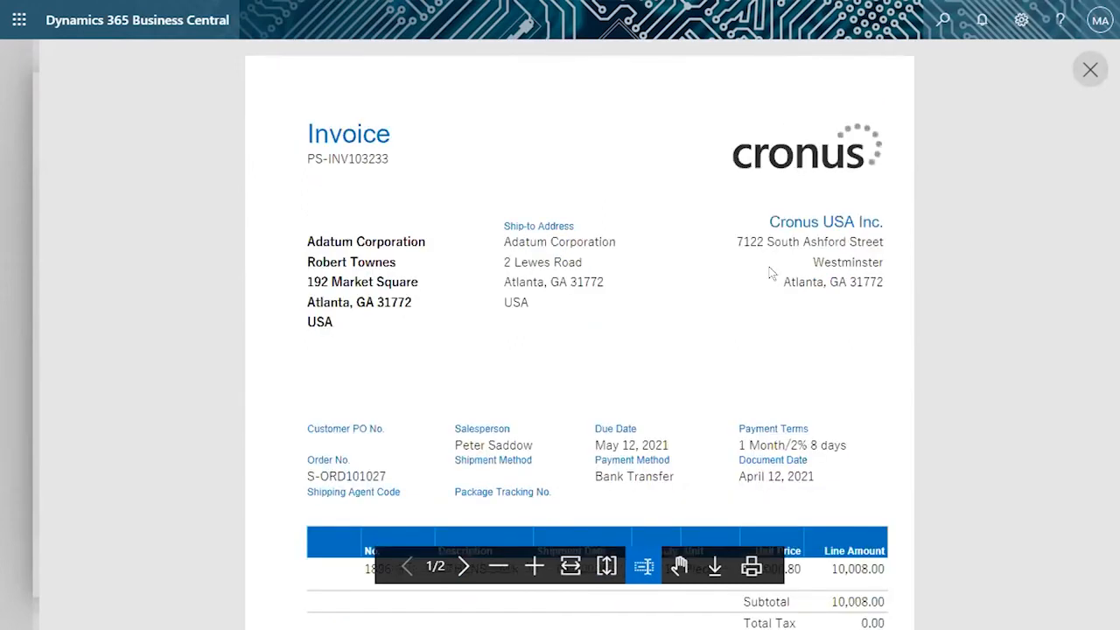
scroll(586, 311, "down", 10)
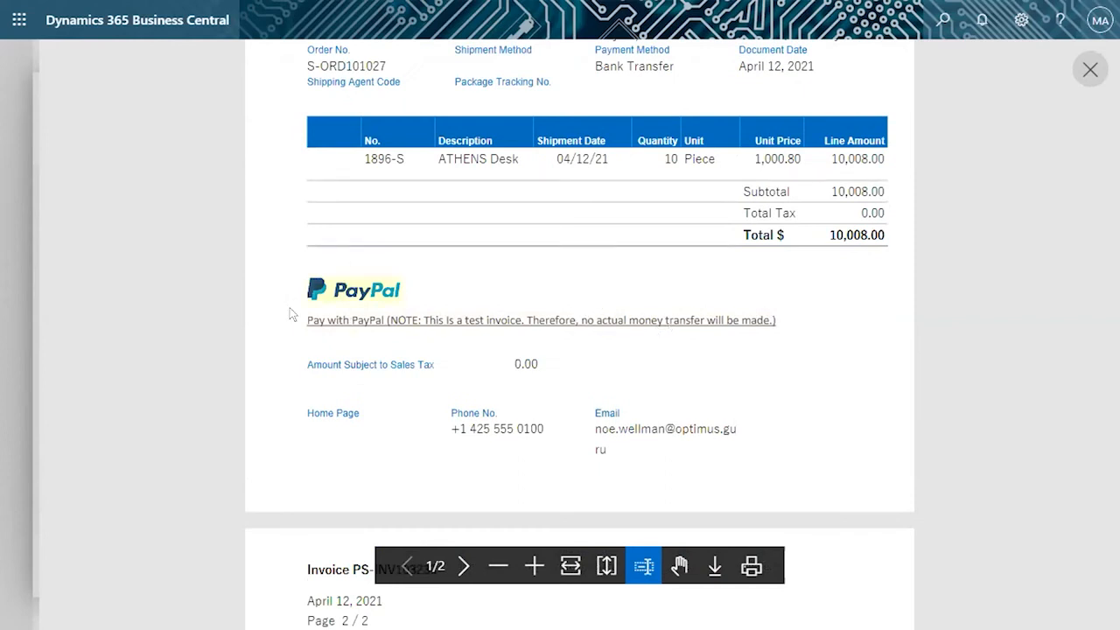
Step: Follow the invoice's Pay with PayPal link, view the payment page, leave full screen and return to Business Central
left_click(376, 318)
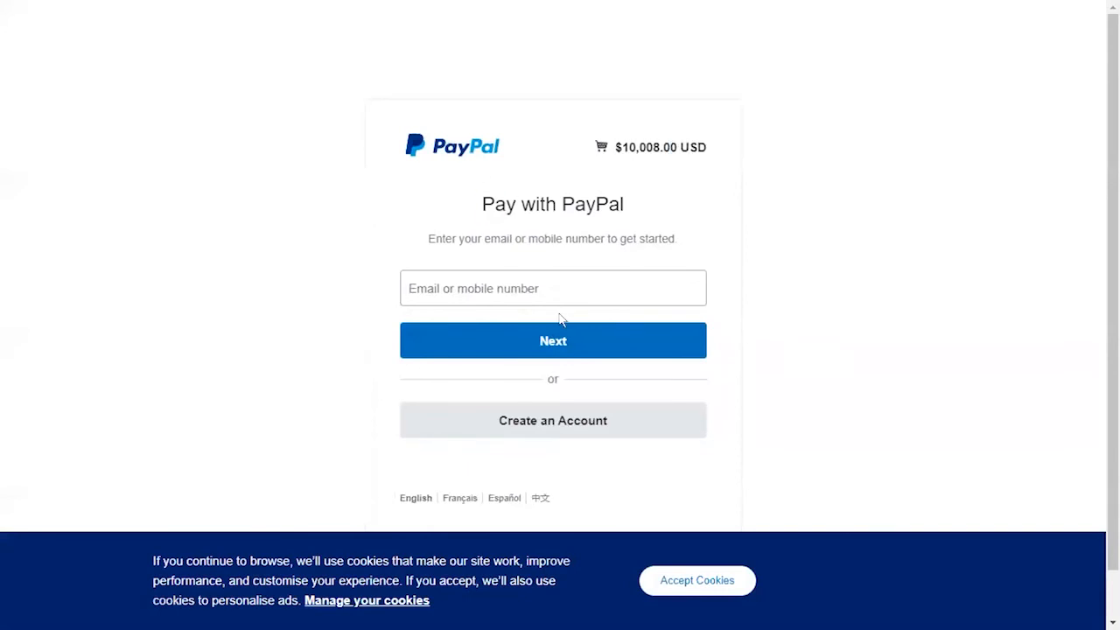
left_click_drag(429, 144, 537, 295)
left_click(891, 362)
key("F11")
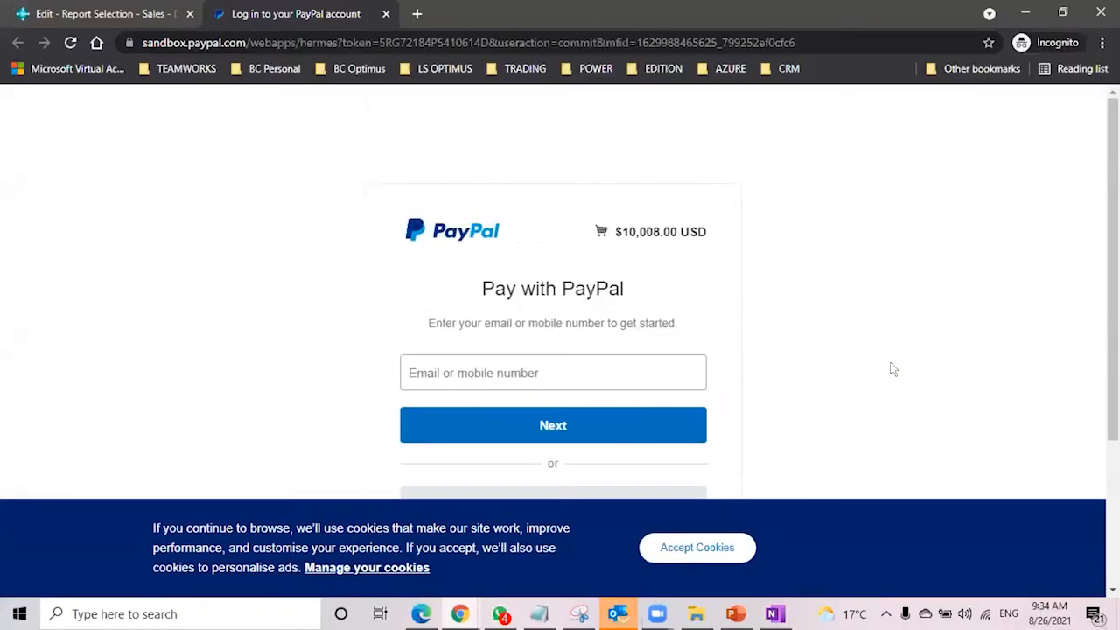
left_click(101, 12)
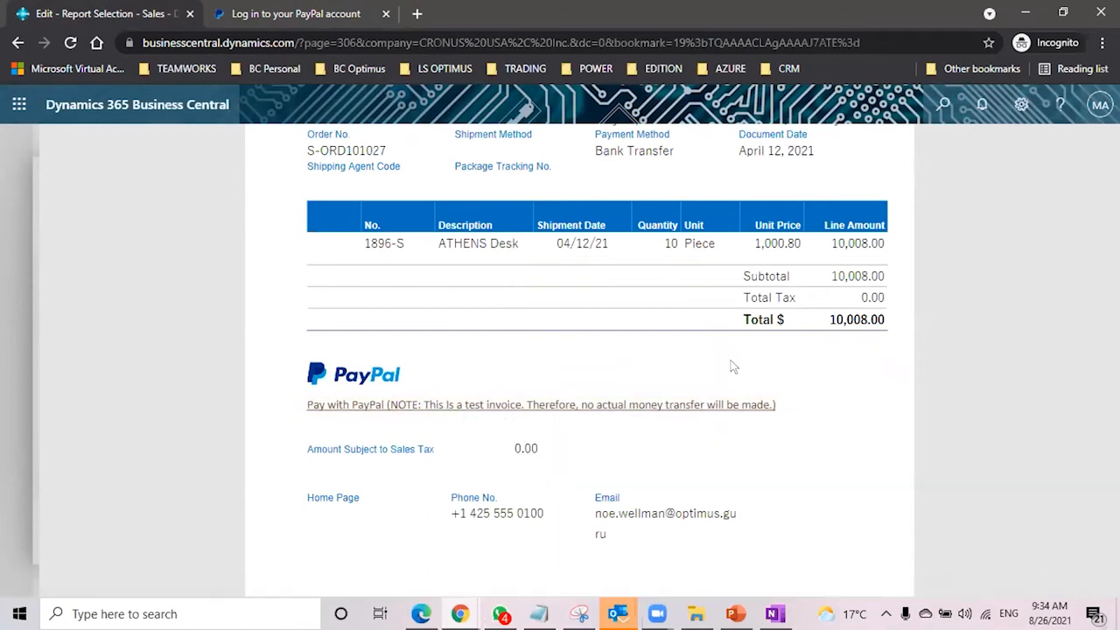
Step: Review the remainder of the invoice preview, including the contact details and the sales tax information on page two
scroll(555, 365, "down", 1)
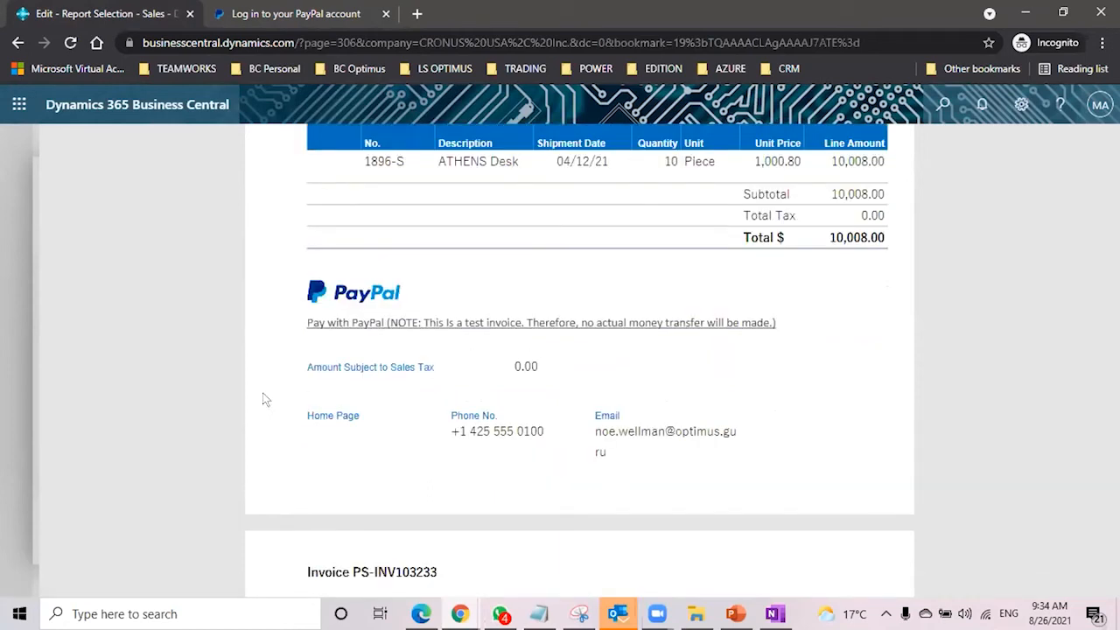
scroll(535, 422, "down", 3)
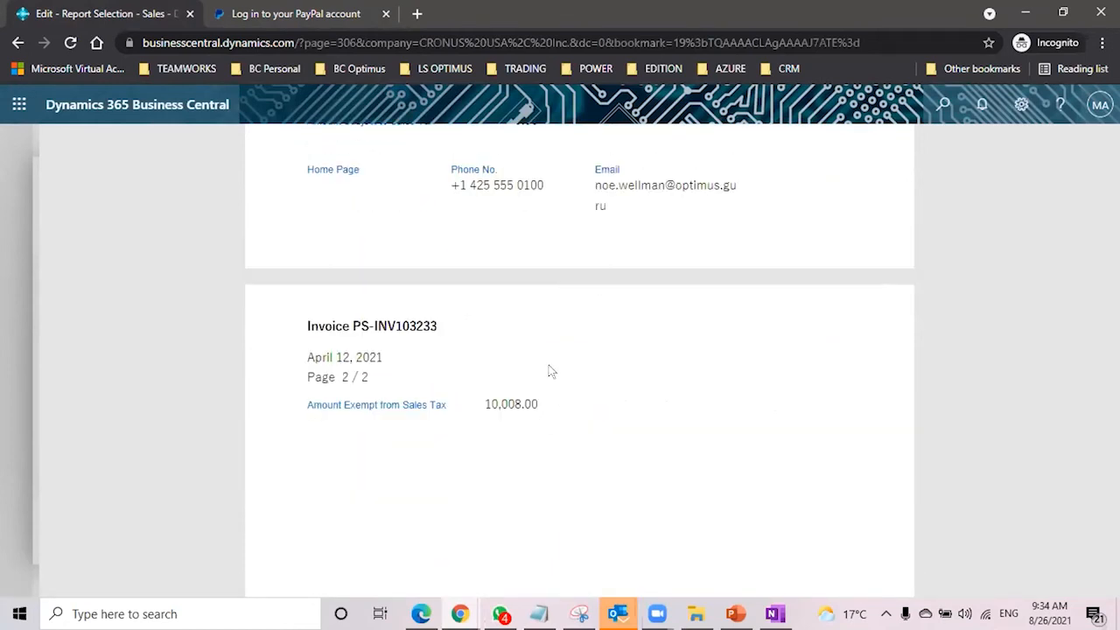
scroll(525, 307, "up", 3)
scroll(394, 336, "down", 2)
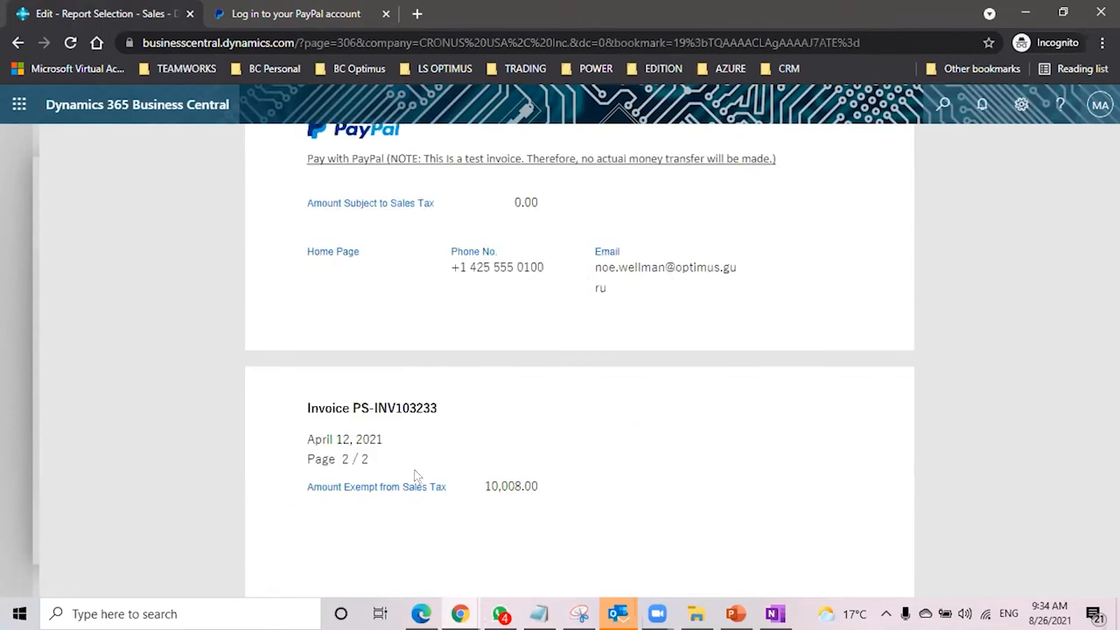
scroll(549, 425, "up", 6)
scroll(556, 429, "up", 2)
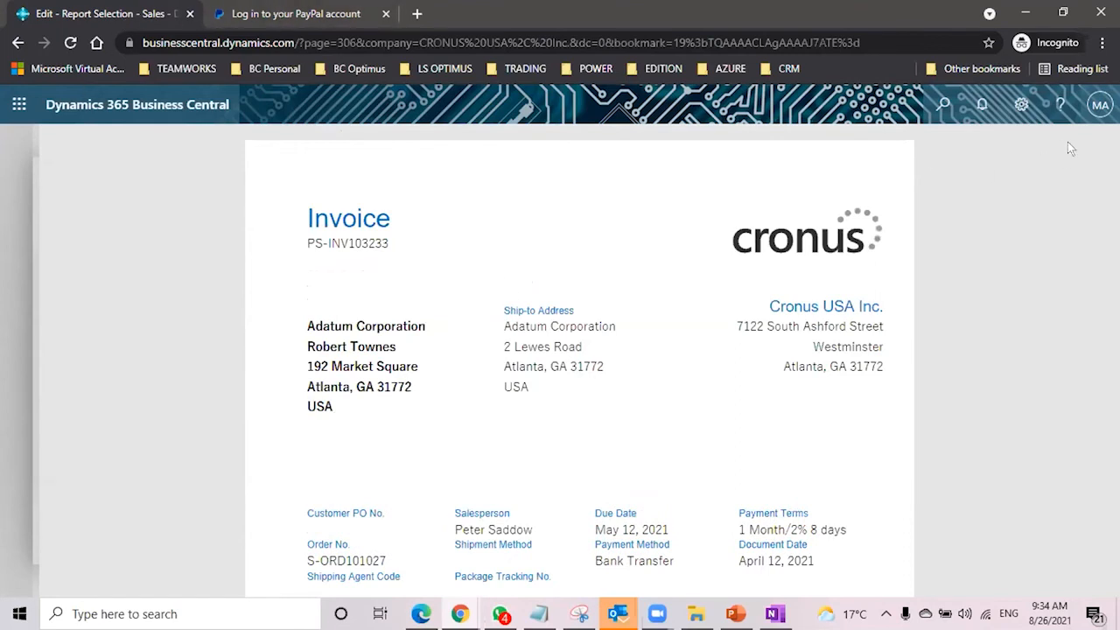
Step: Close the invoice preview and cancel the Sales - Invoice report request to return to the layout list
left_click(1021, 104)
left_click(1104, 147)
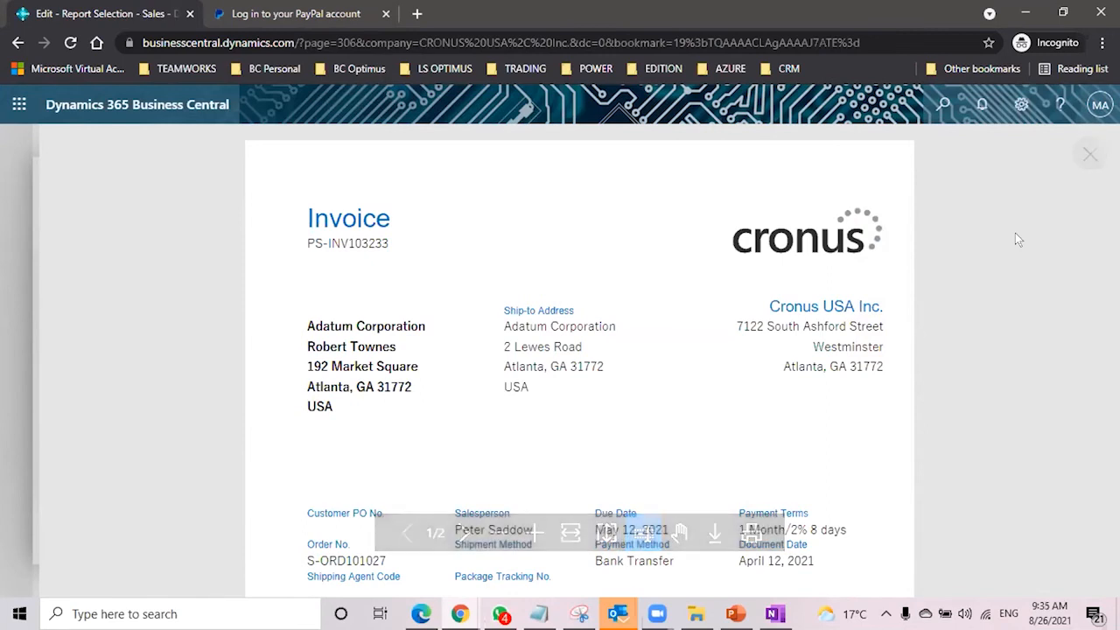
left_click(1090, 157)
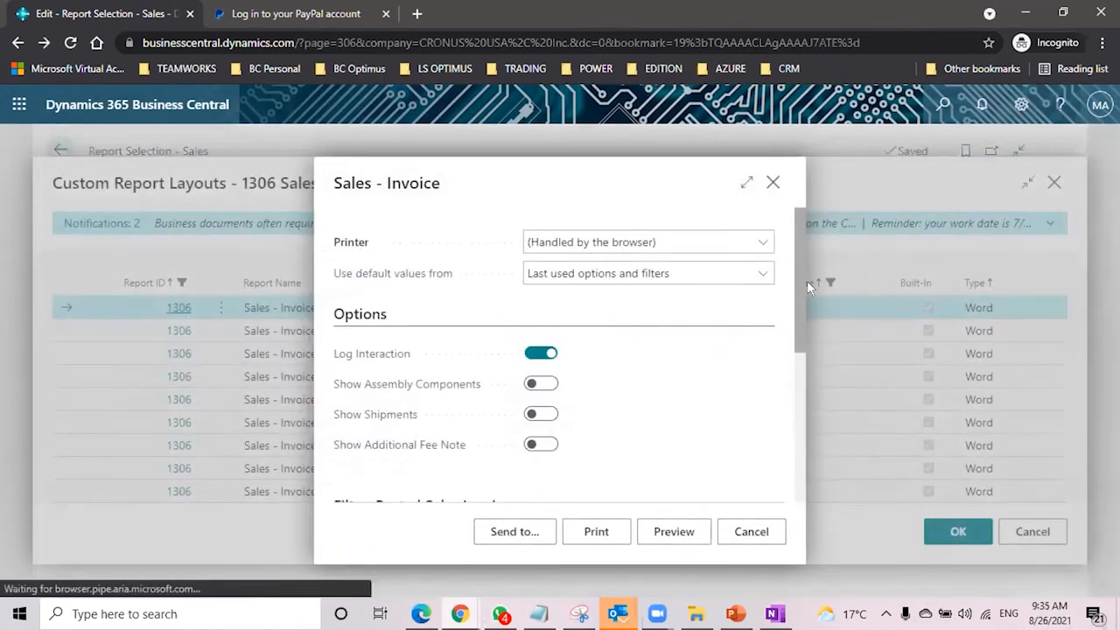
left_click(747, 530)
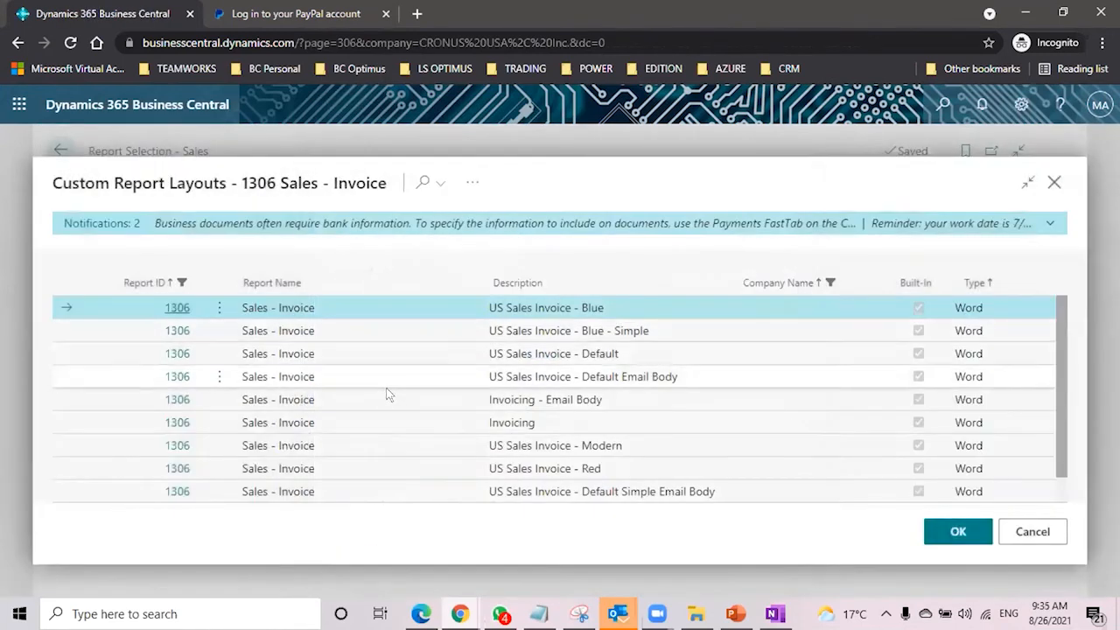
Step: Run the report with the Invoicing - Email Body layout and preview it at a larger zoom
left_click(602, 398)
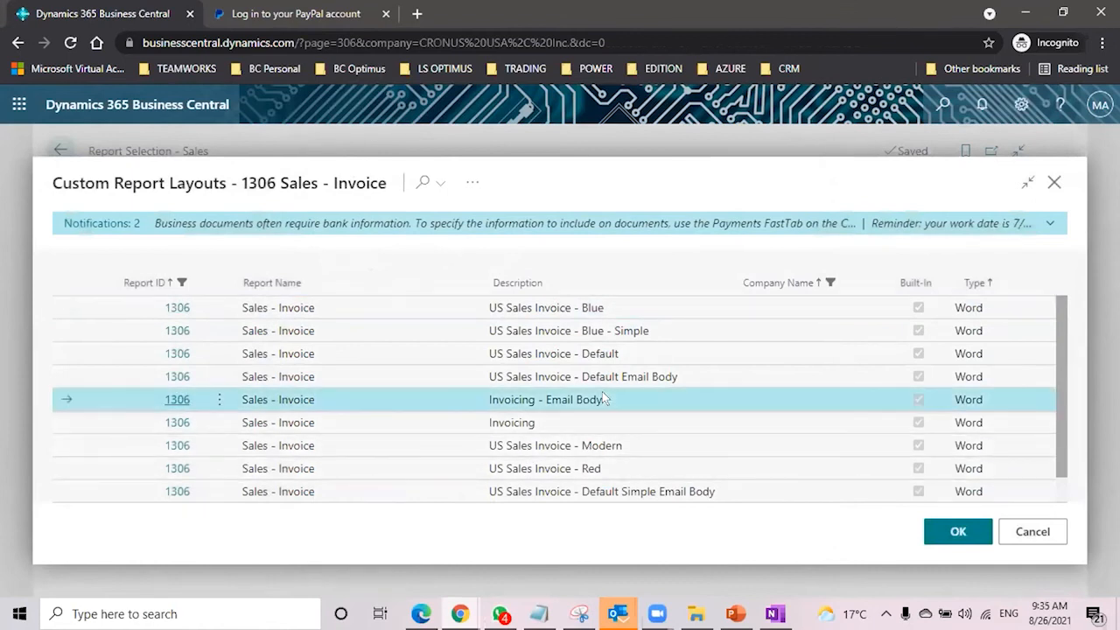
left_click(472, 186)
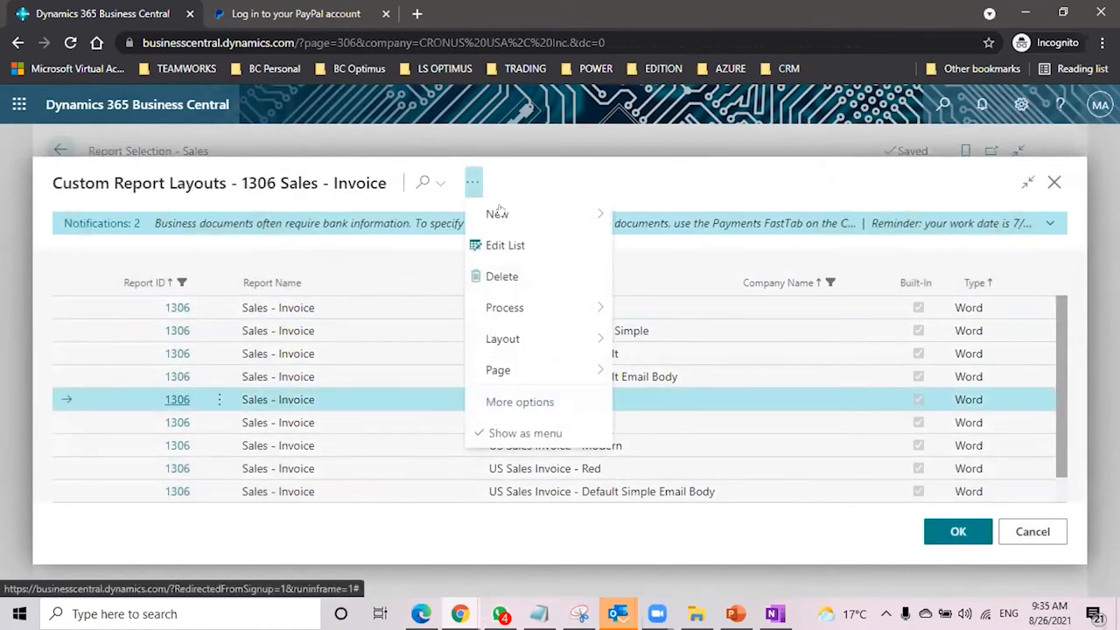
mouse_move(545, 306)
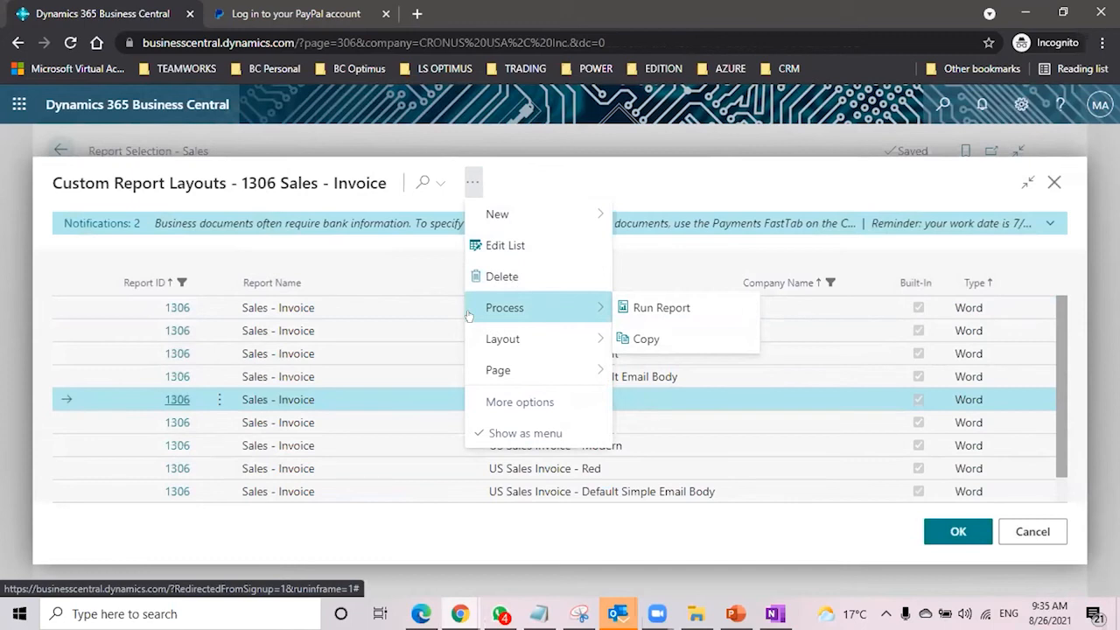
left_click(640, 309)
left_click(675, 532)
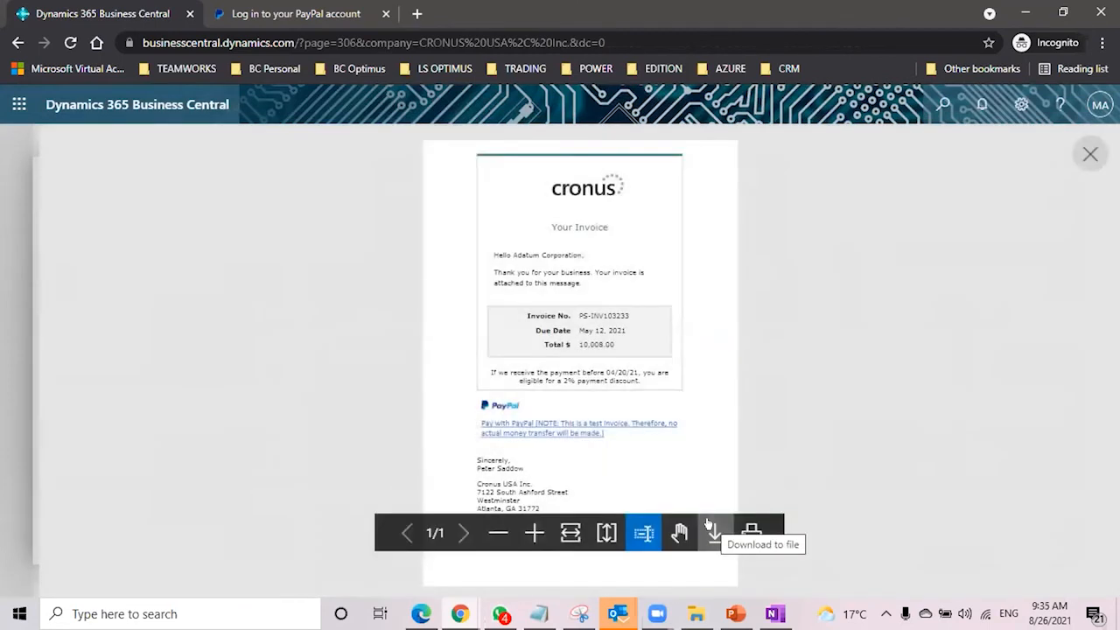
left_click(534, 533)
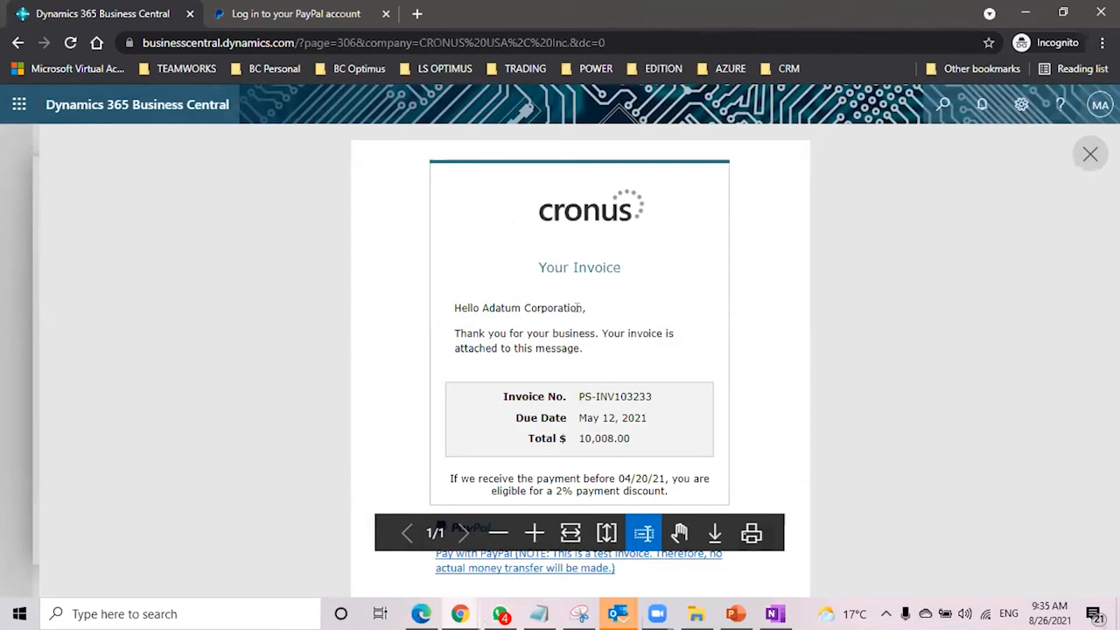
Step: Examine the email body's customer greeting, invoice summary and early payment discount sentence
left_click_drag(581, 307, 482, 308)
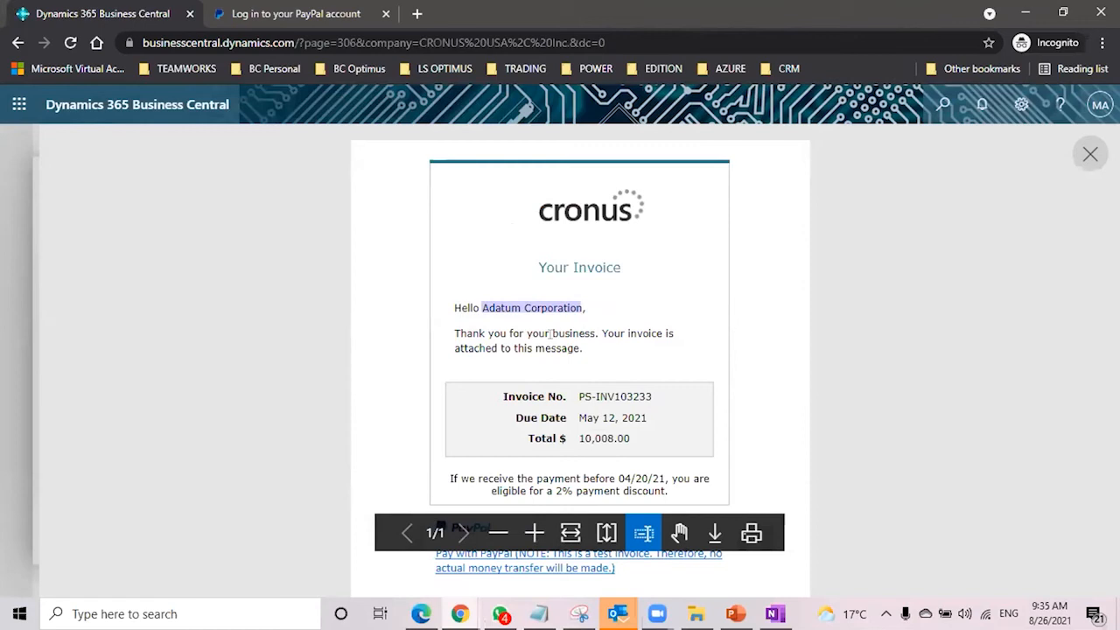
scroll(625, 342, "down", 1)
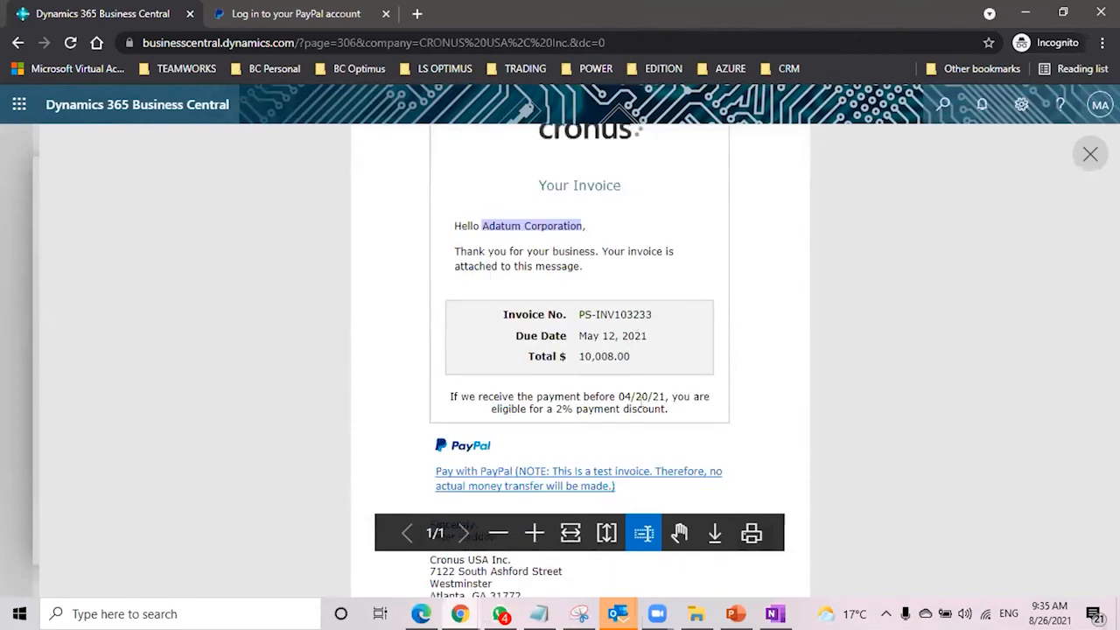
left_click_drag(671, 411, 449, 395)
left_click(441, 393)
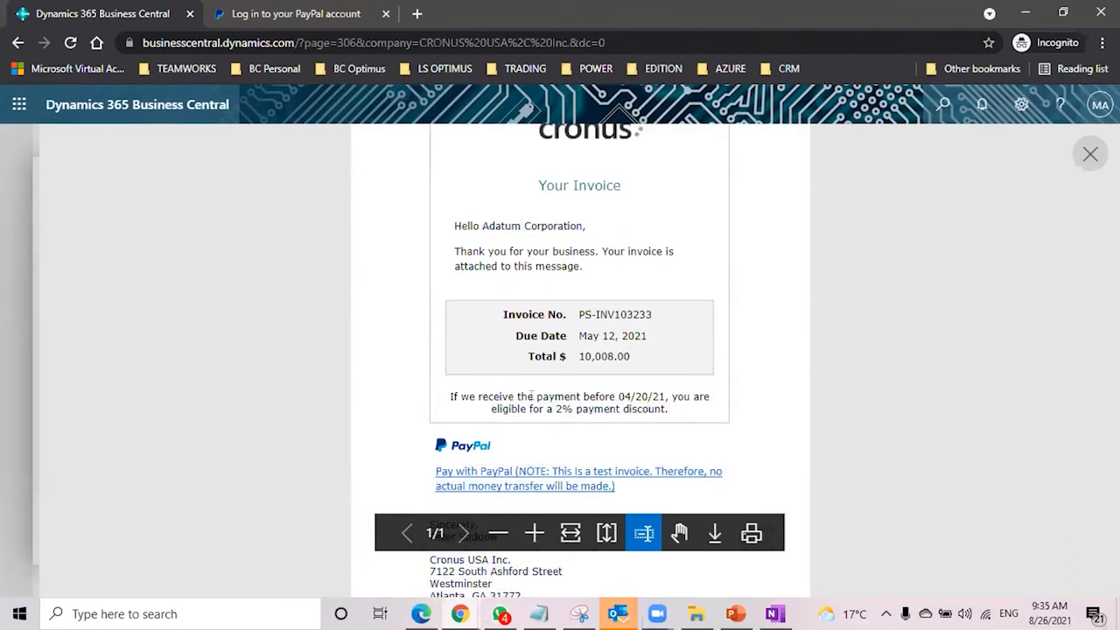
left_click_drag(662, 405, 535, 179)
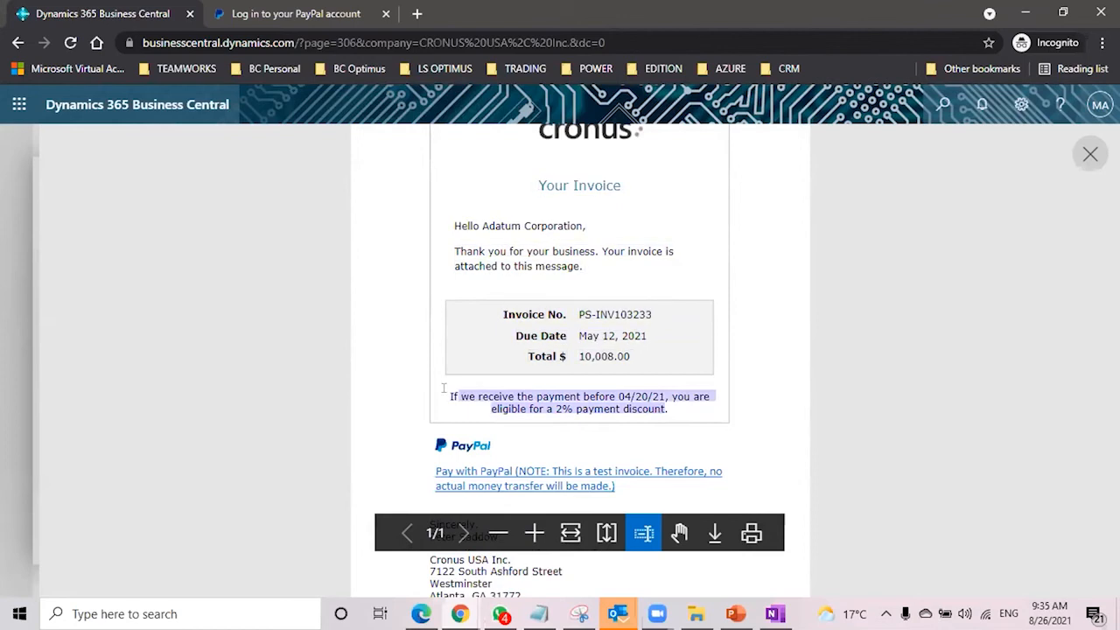
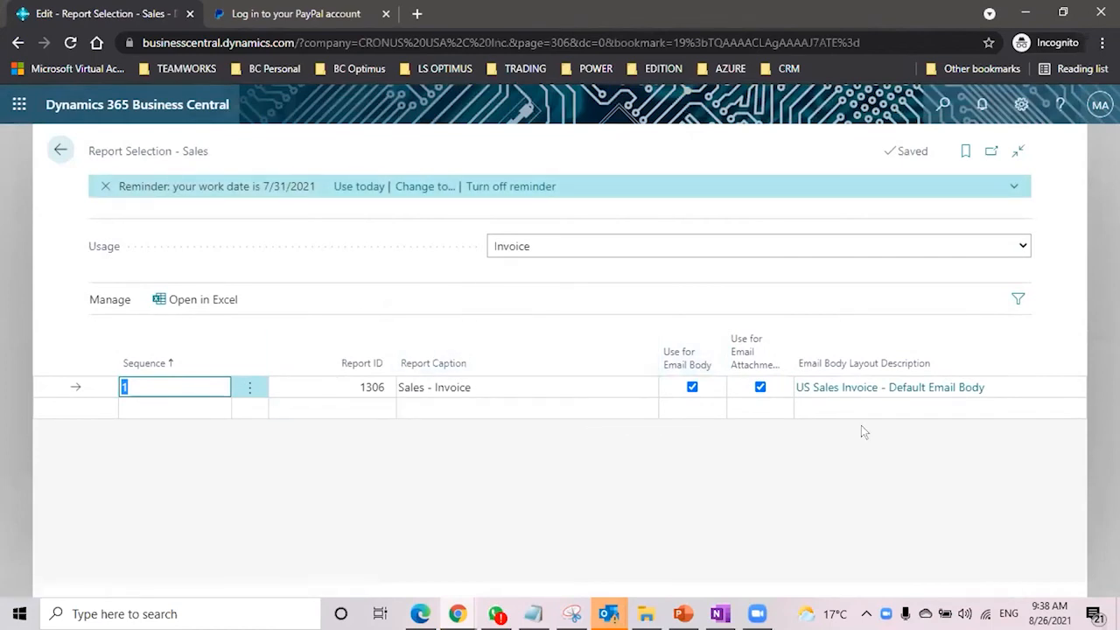
Step: Set the email body layout of report 1306 to US Sales Invoice - Modern and leave the Report Selection - Sales page
left_click(888, 386)
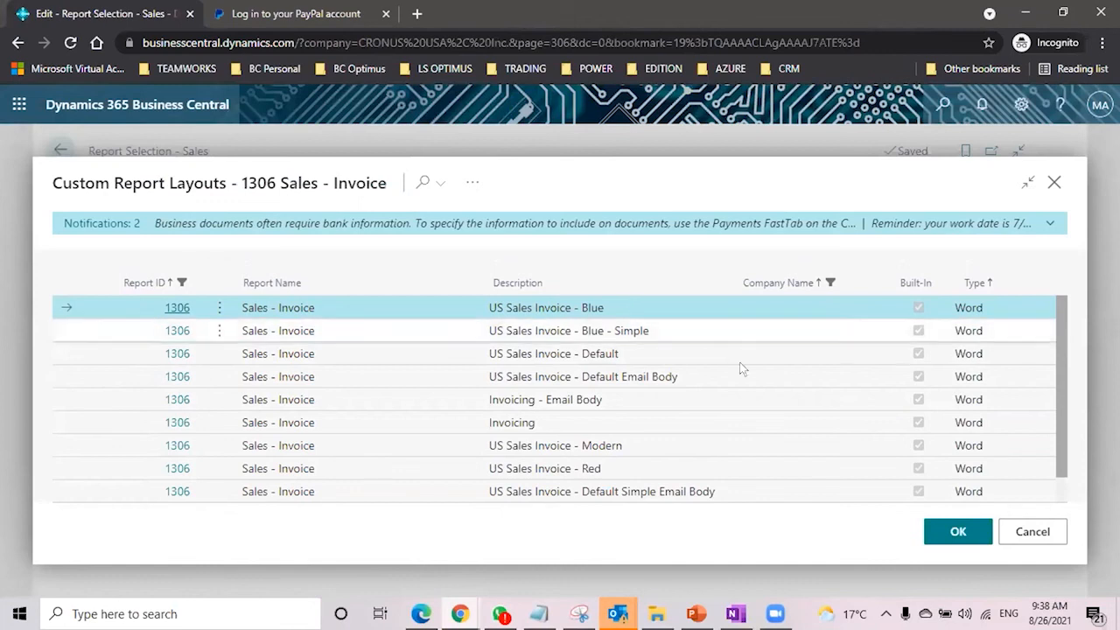
left_click(700, 445)
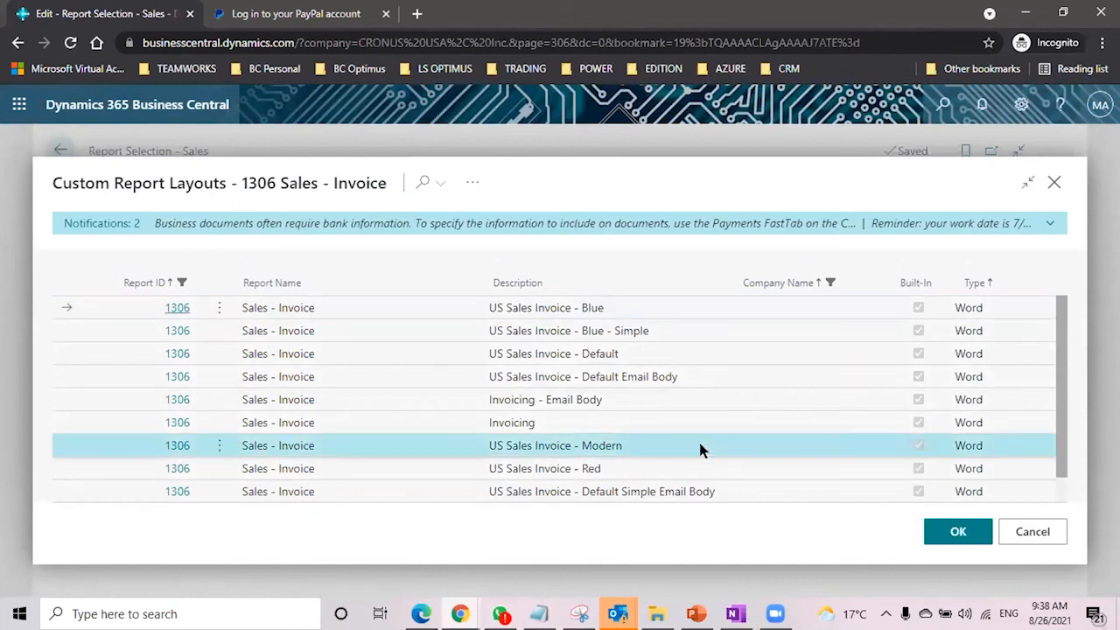
left_click(953, 533)
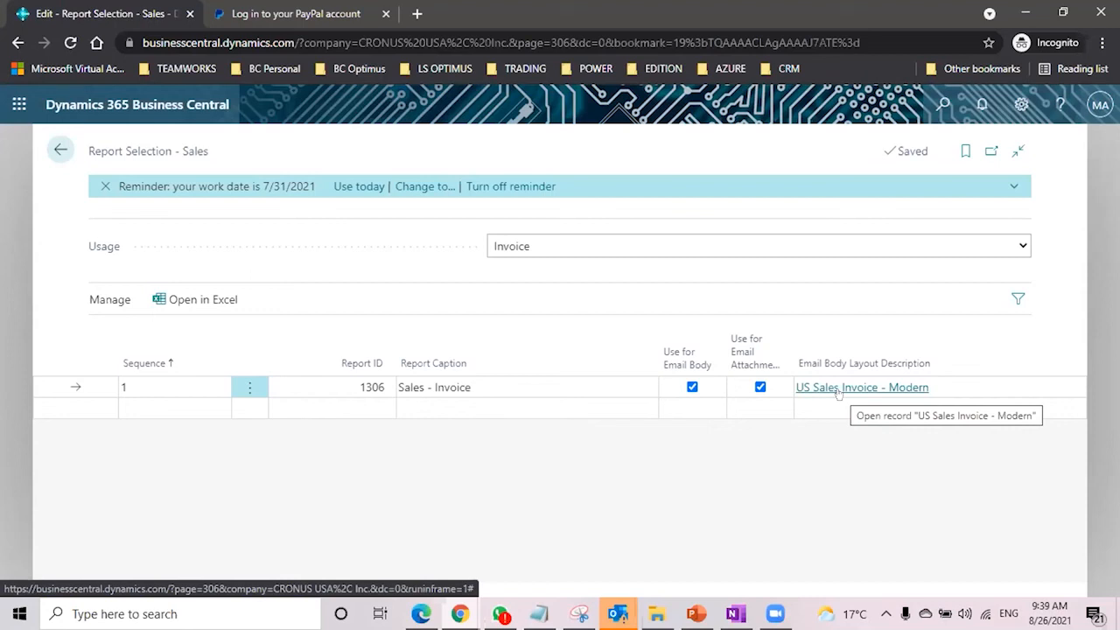
left_click(56, 155)
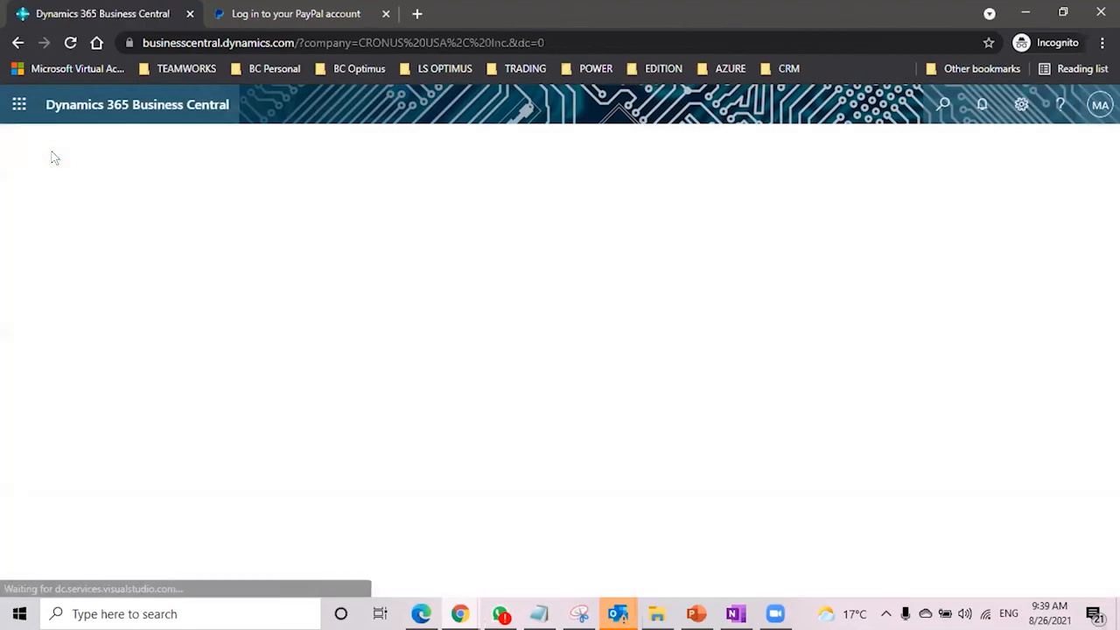
Step: Search for "select report", look through all matching Report Selection pages, and close the search
left_click(941, 106)
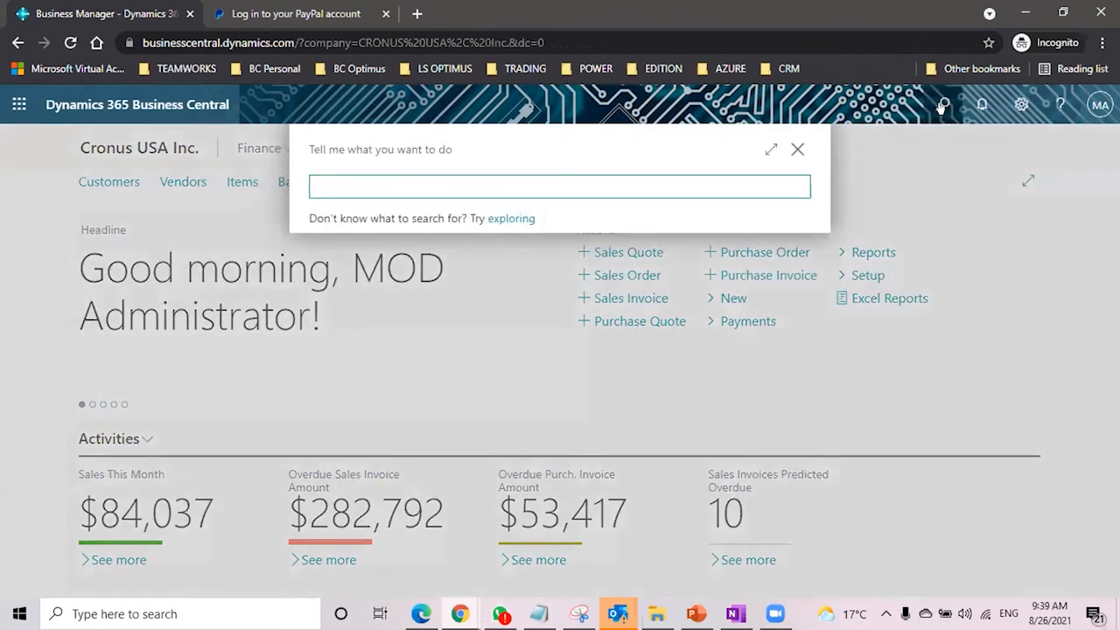
type("select report")
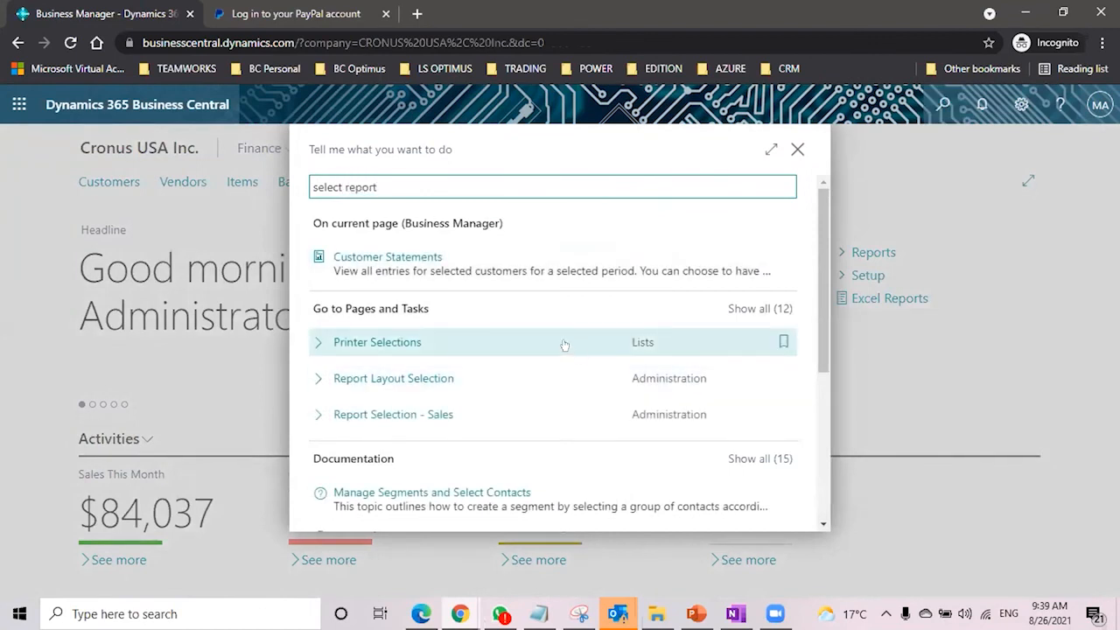
left_click(759, 310)
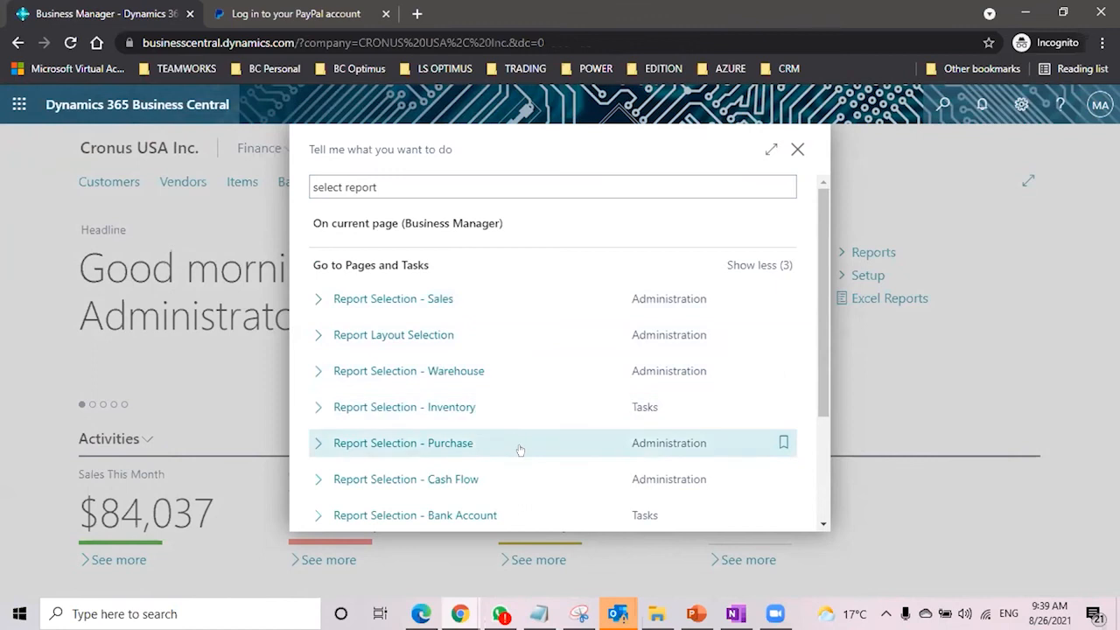
scroll(520, 460, "down", 1)
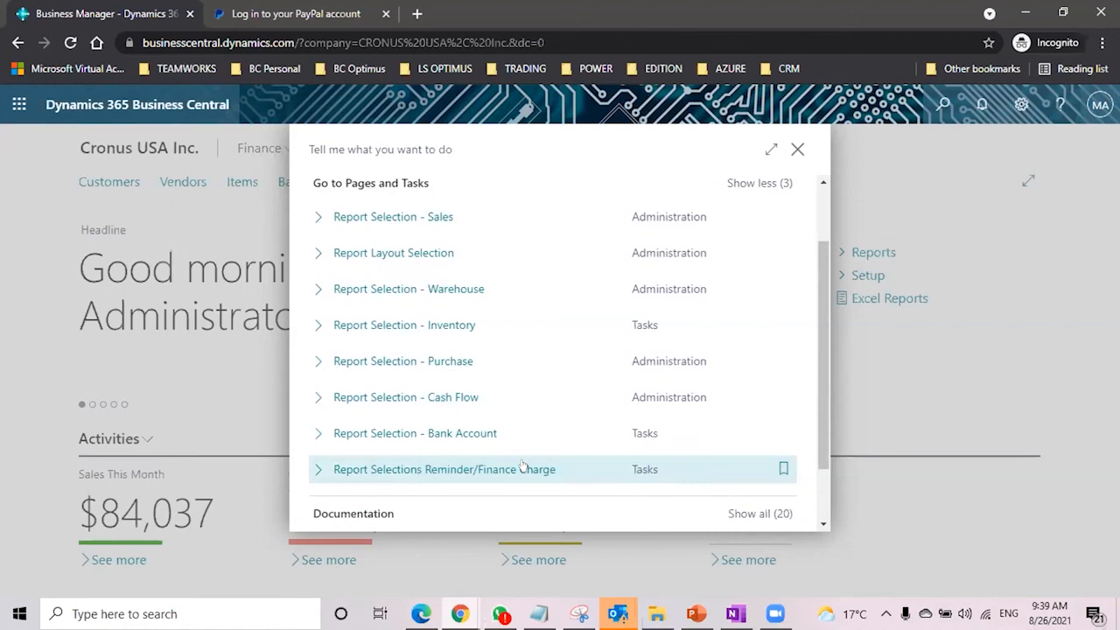
left_click(797, 149)
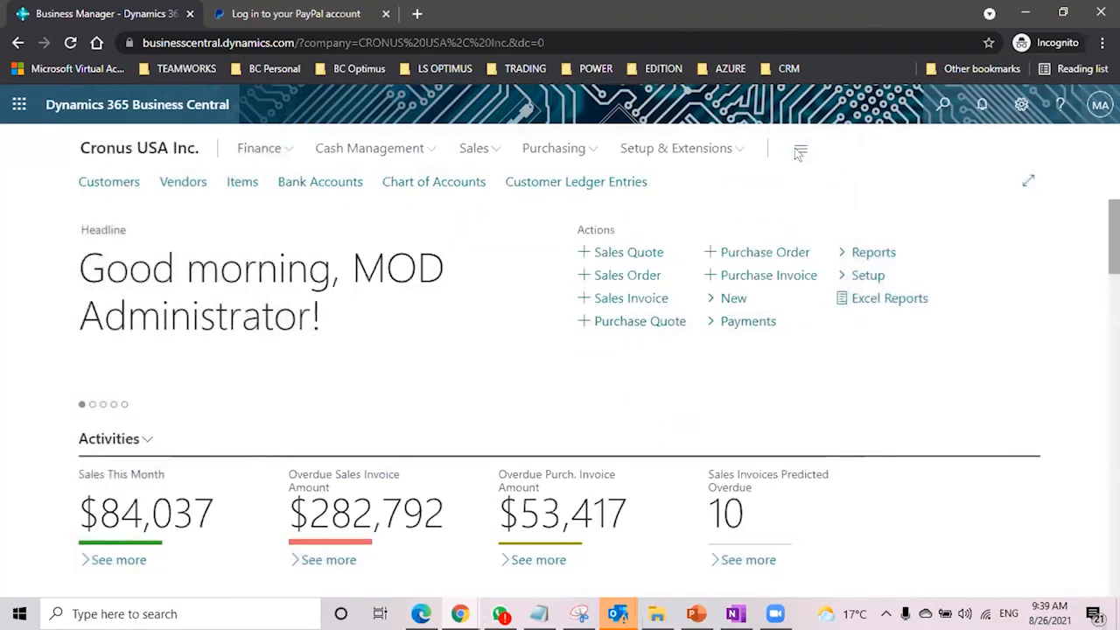
Step: Find the posted sales invoices by searching for "posted sales invoice" and open their list
left_click(479, 146)
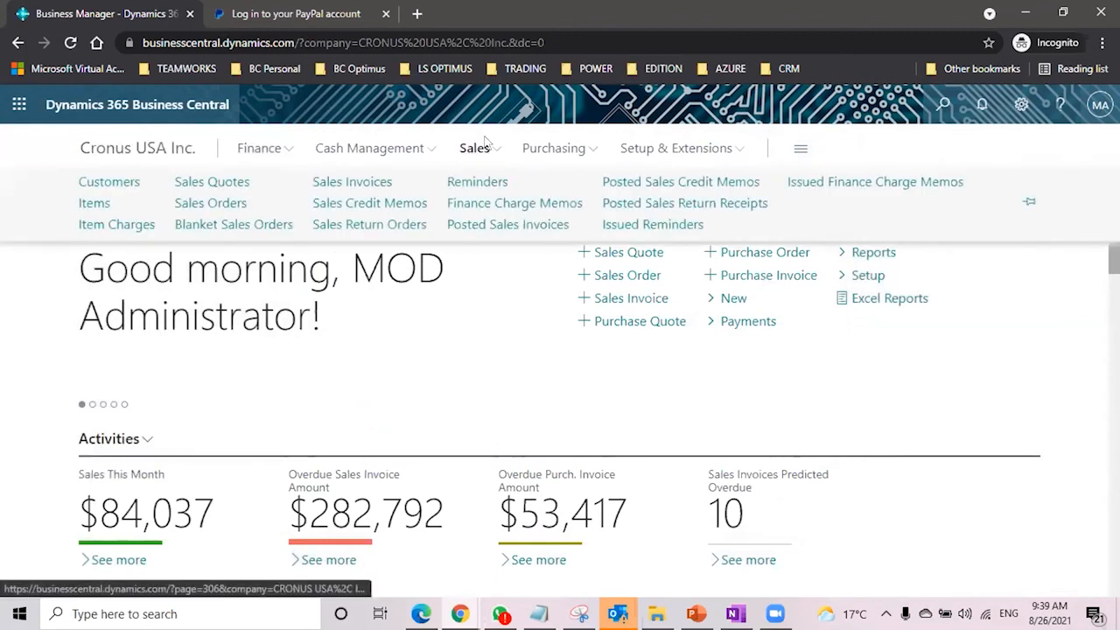
left_click(345, 183)
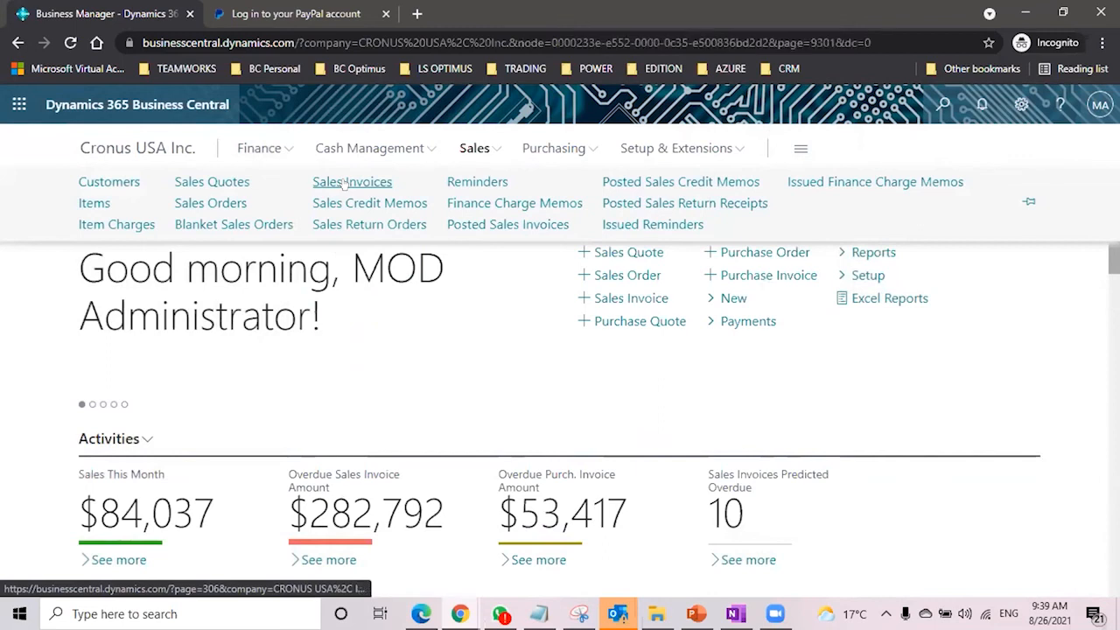
left_click(942, 105)
type("posted sales invoice")
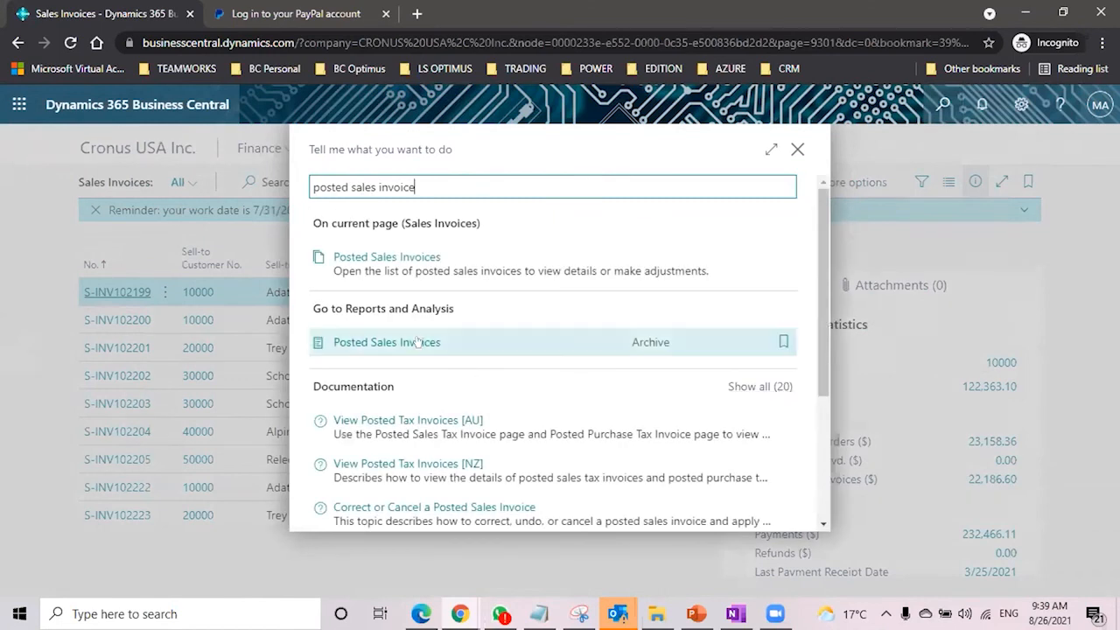
left_click(418, 342)
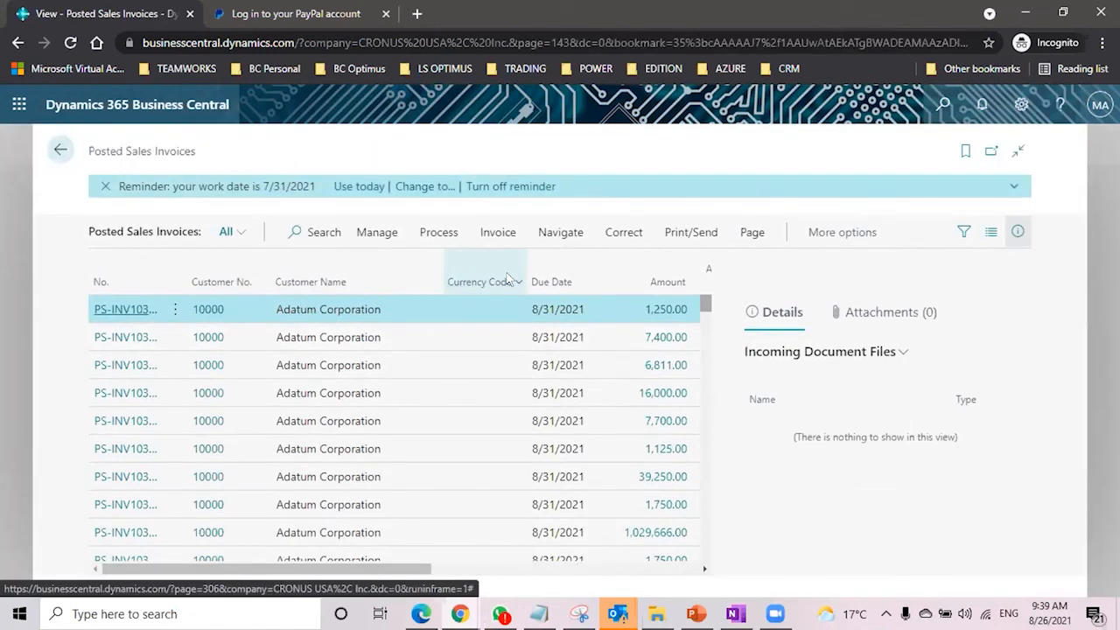
Step: Open the Send Document to options for the first posted sales invoice of Adatum Corporation
left_click(496, 227)
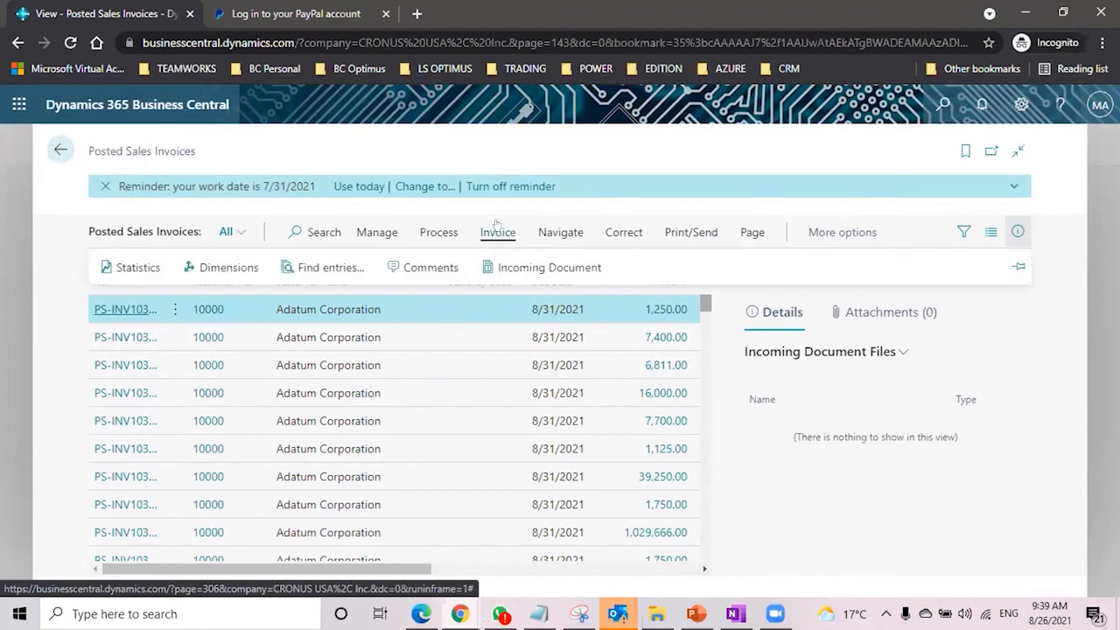
left_click(558, 227)
left_click(690, 232)
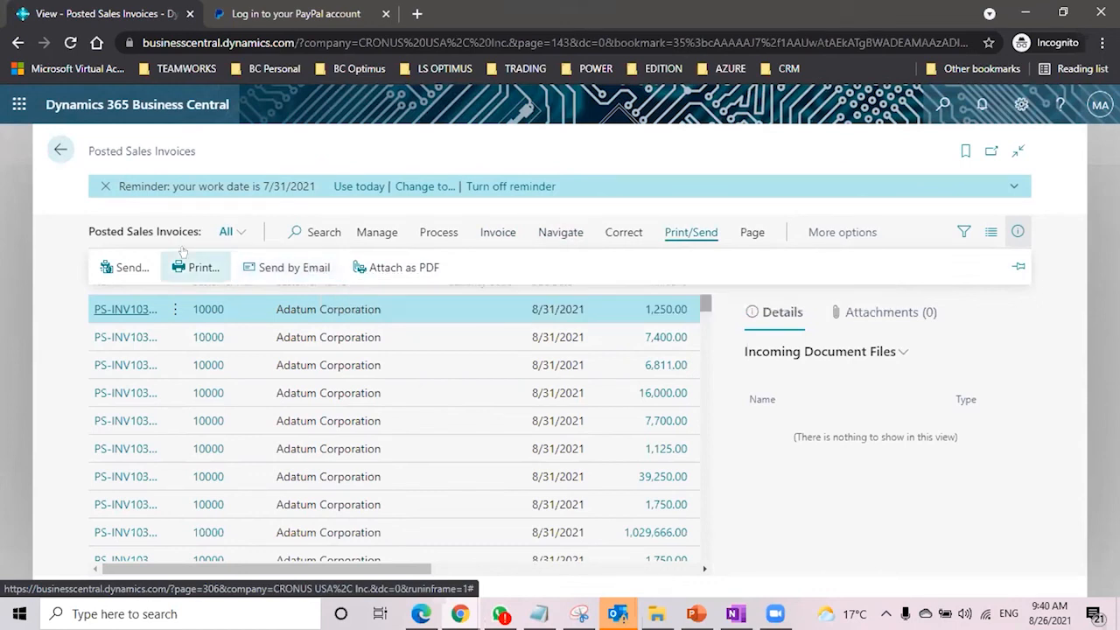
left_click(118, 270)
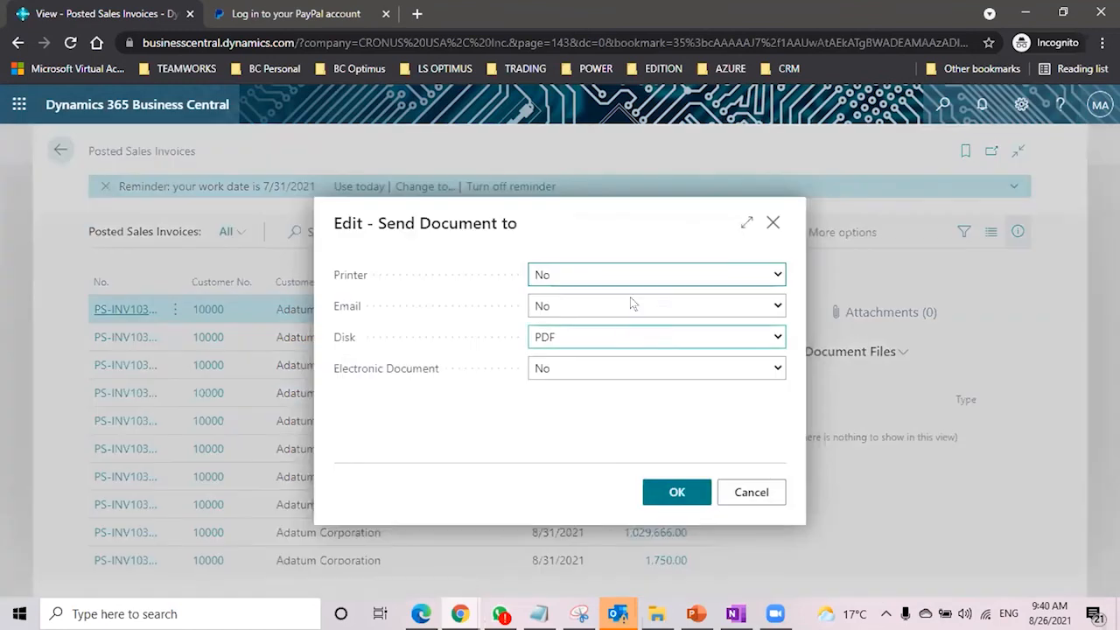
Step: Set Email to Yes (Prompt for Settings) and Printer to No for sending the invoice
left_click(650, 275)
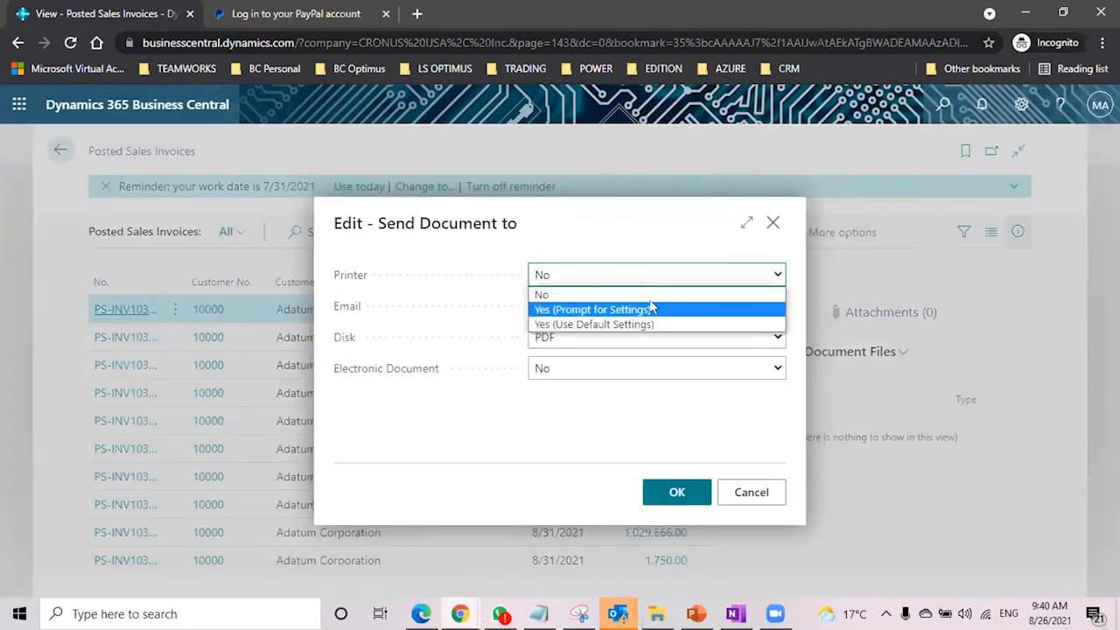
left_click(654, 310)
left_click(687, 306)
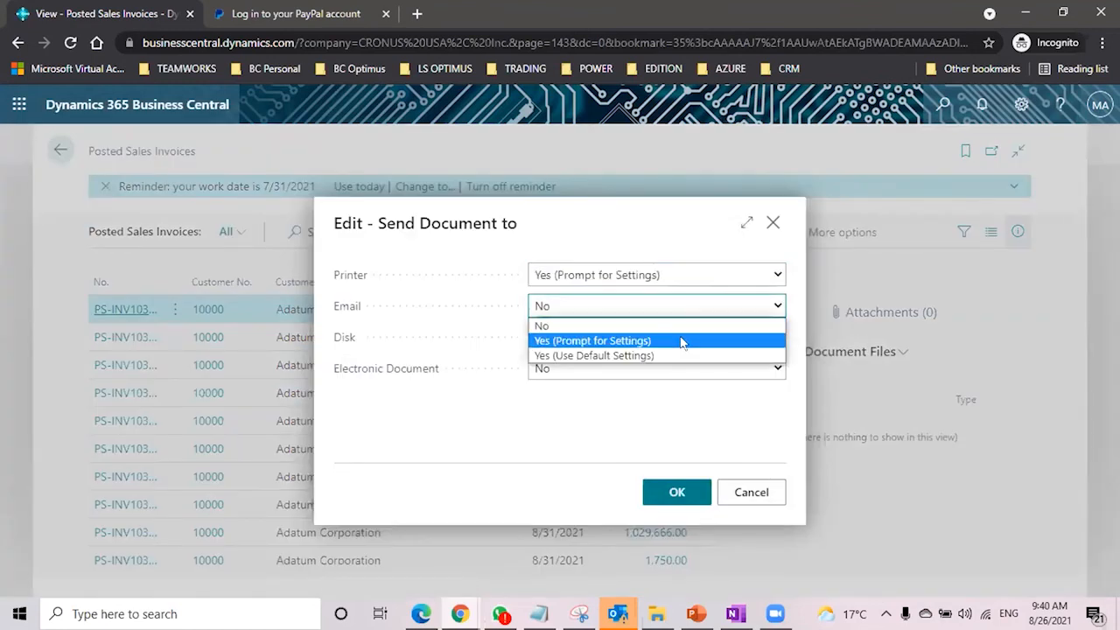
left_click(679, 340)
left_click(574, 265)
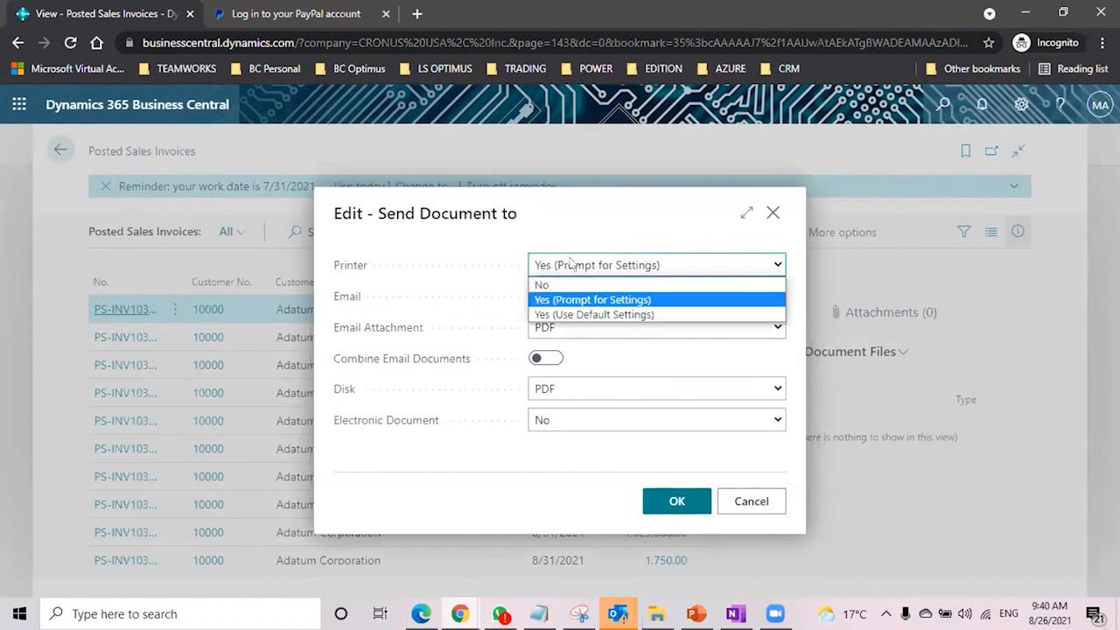
left_click(577, 282)
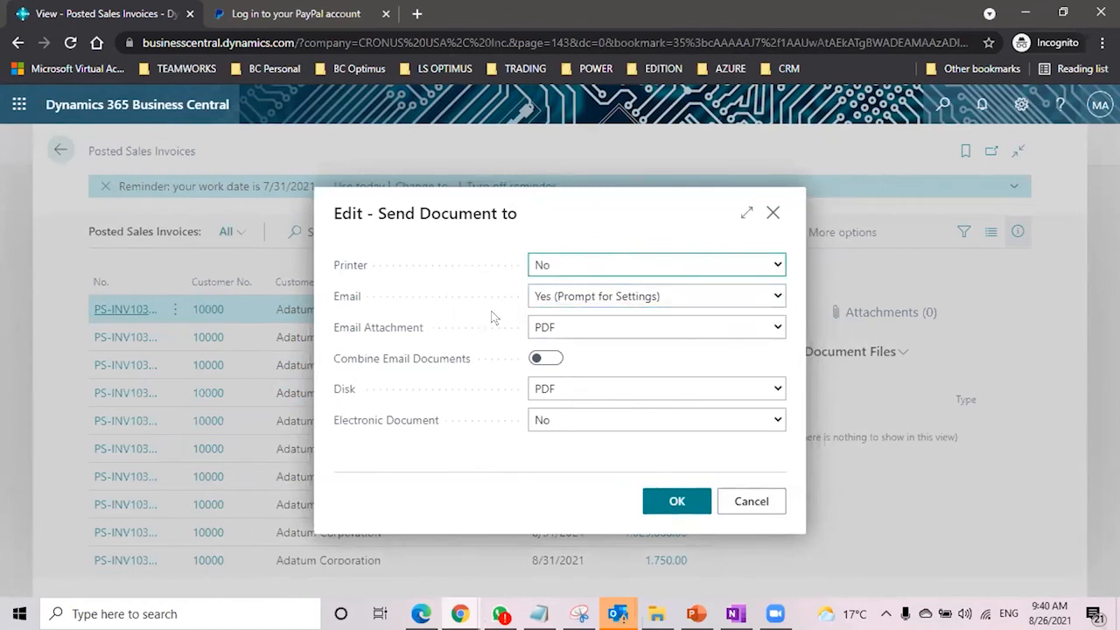
Step: Keep PDF as the email attachment format, toggle Combine Email Documents, and confirm the sending options
left_click(575, 327)
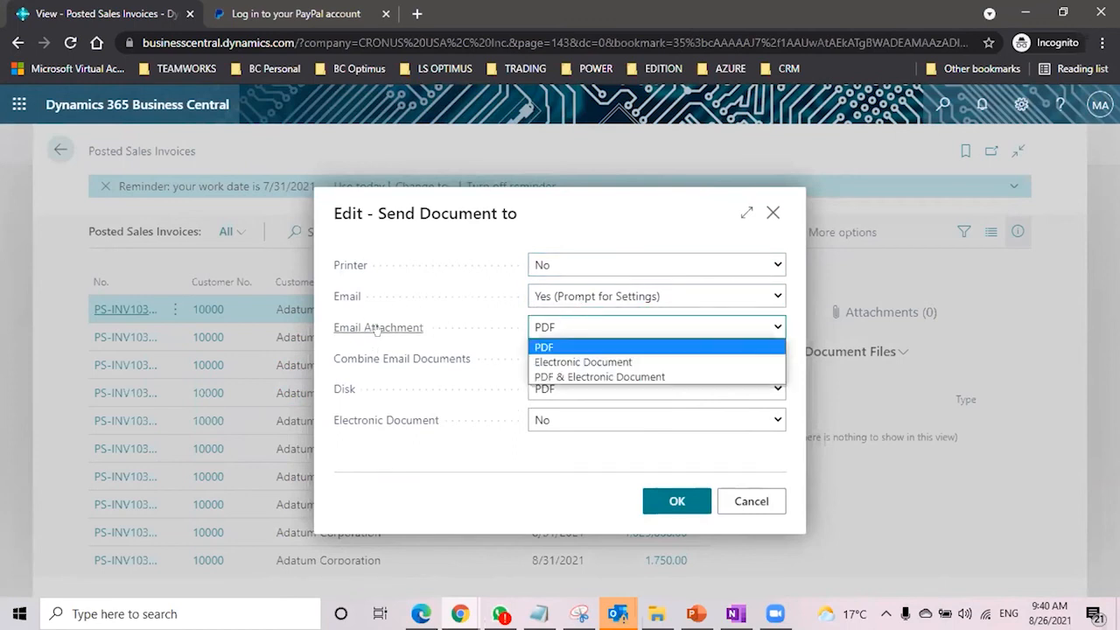
left_click(479, 306)
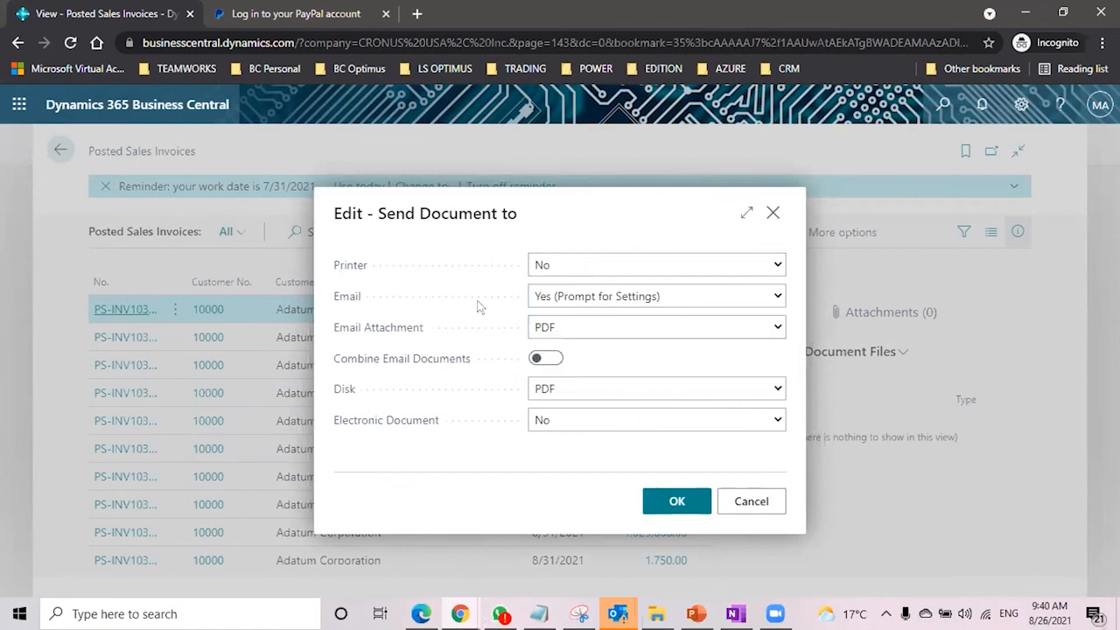
left_click(537, 358)
left_click(648, 504)
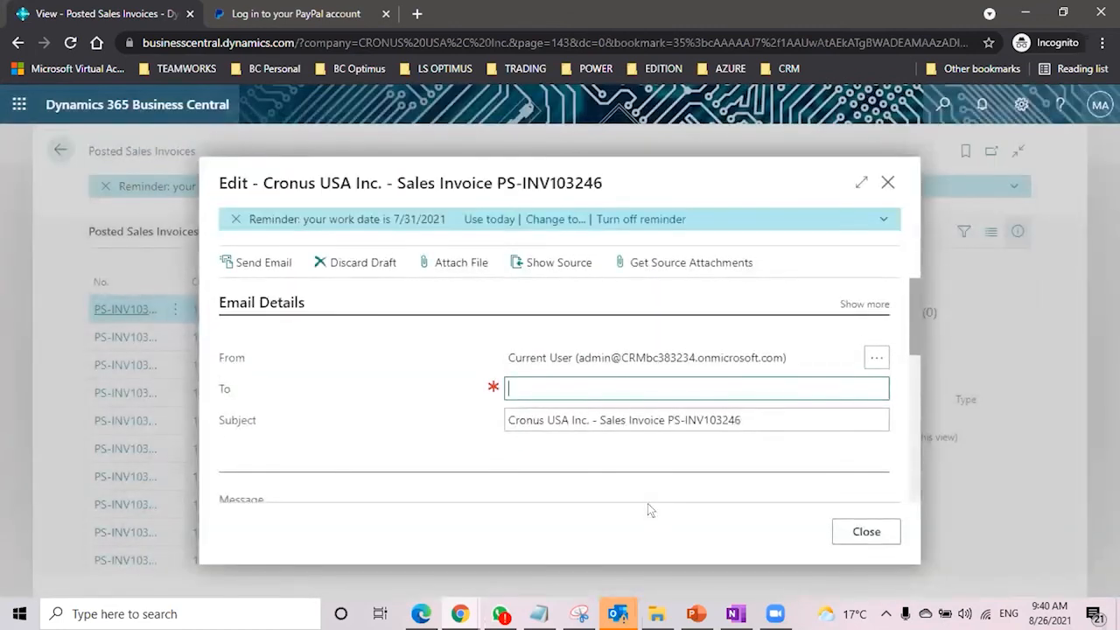
Step: Enlarge the invoice email draft and review its sender, recipient and subject fields and the start of the message
left_click(859, 182)
scroll(598, 438, "down", 3)
scroll(586, 418, "up", 5)
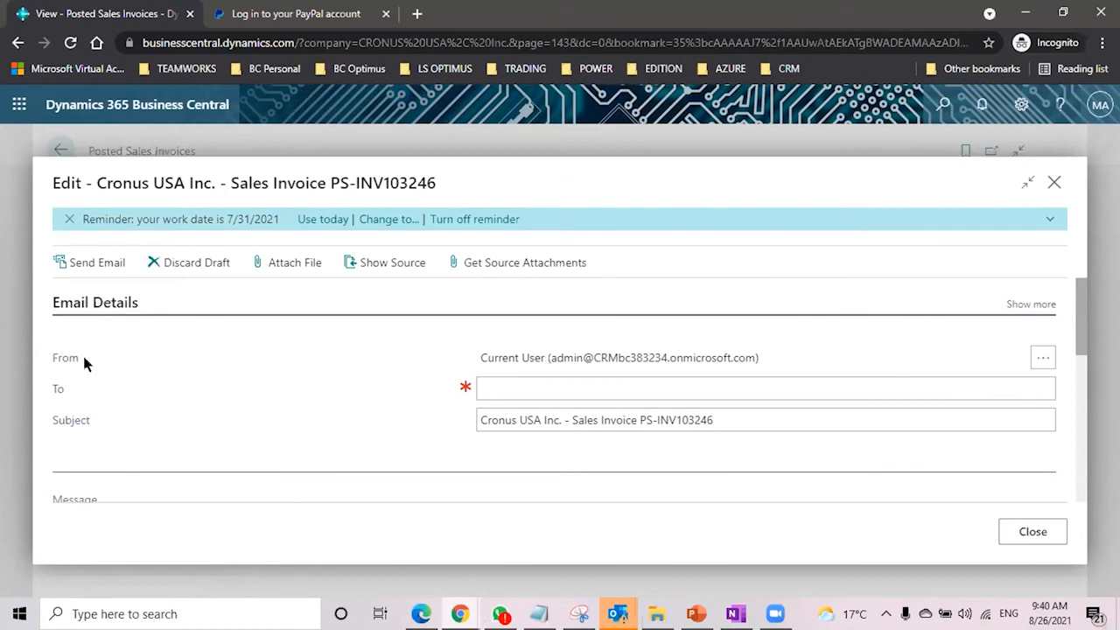
scroll(262, 387, "down", 3)
scroll(280, 385, "down", 1)
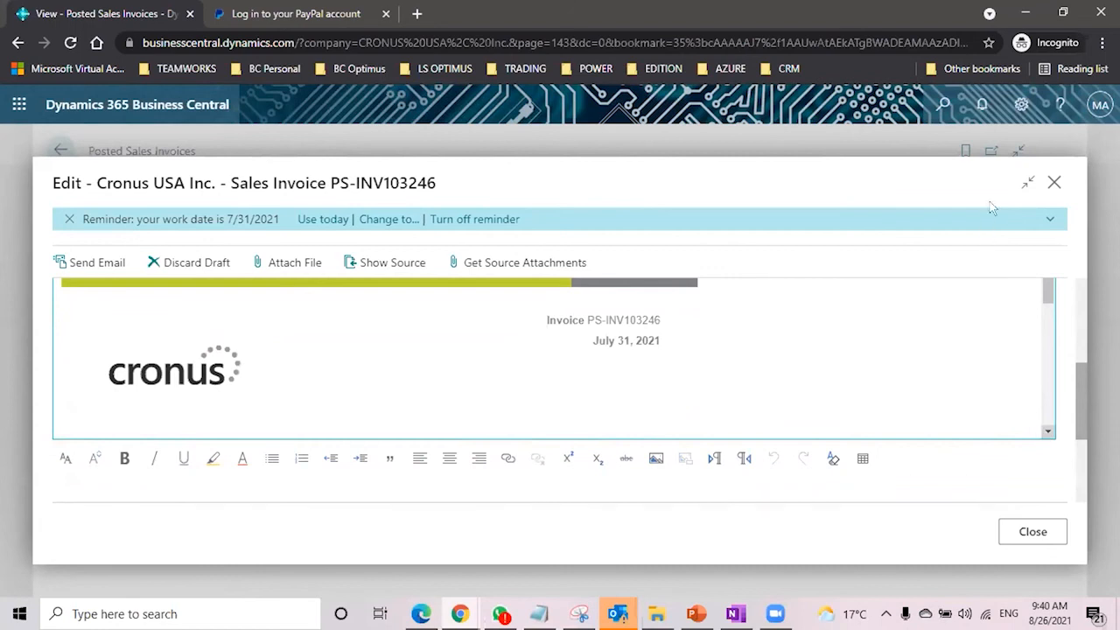
Step: Look through the invoice in the email's message body, from the logo down to the totals and sales tax amounts
left_click(1026, 182)
left_click(859, 180)
left_click(1047, 432)
left_click(1046, 433)
left_click(1046, 432)
left_click(1047, 432)
left_click(1047, 432)
left_click(1046, 433)
left_click(1046, 432)
left_click(1046, 432)
left_click(1046, 432)
left_click(1046, 432)
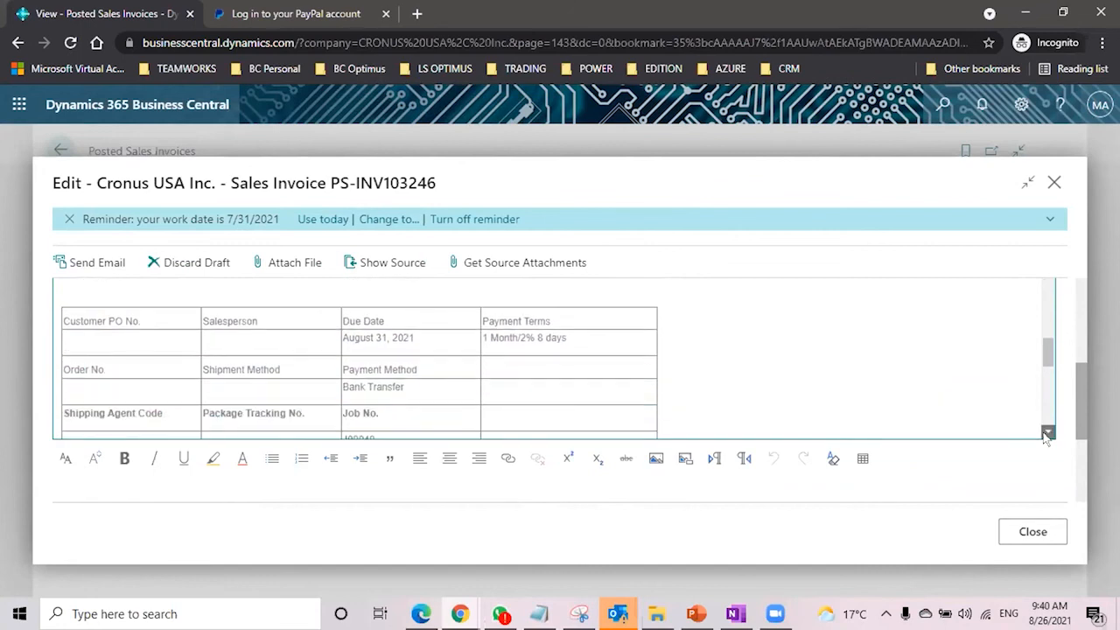
left_click(1046, 432)
left_click(1046, 432)
left_click(1047, 432)
left_click(1046, 432)
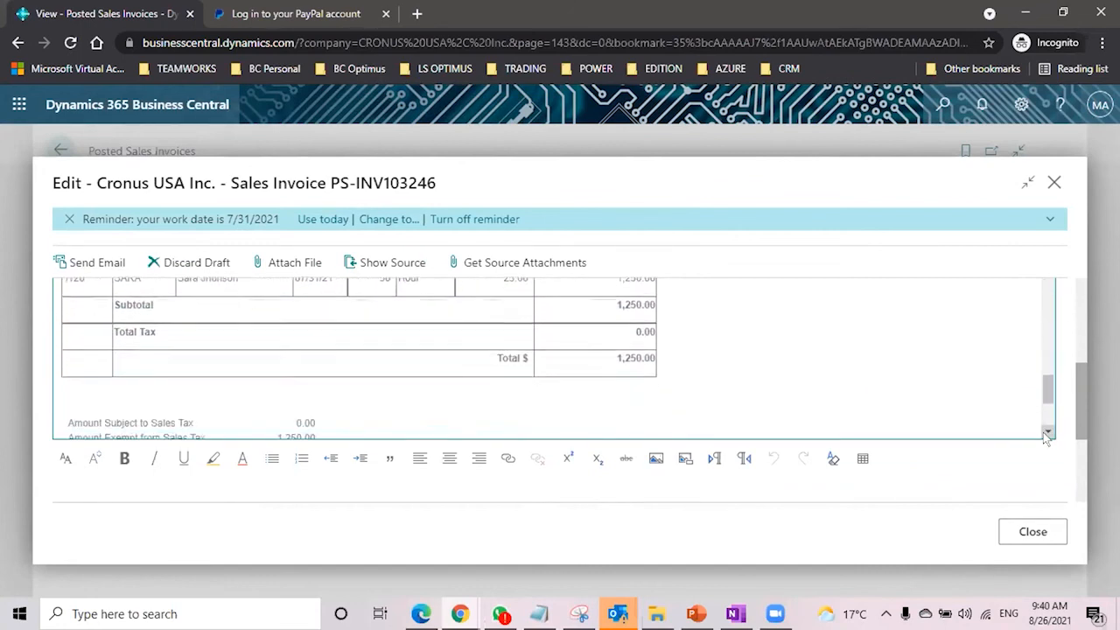
left_click(1046, 432)
left_click(1046, 433)
Step: Go back to the start of the message body and recheck the addresses, payment terms and invoice lines
left_click_drag(1048, 398, 1038, 251)
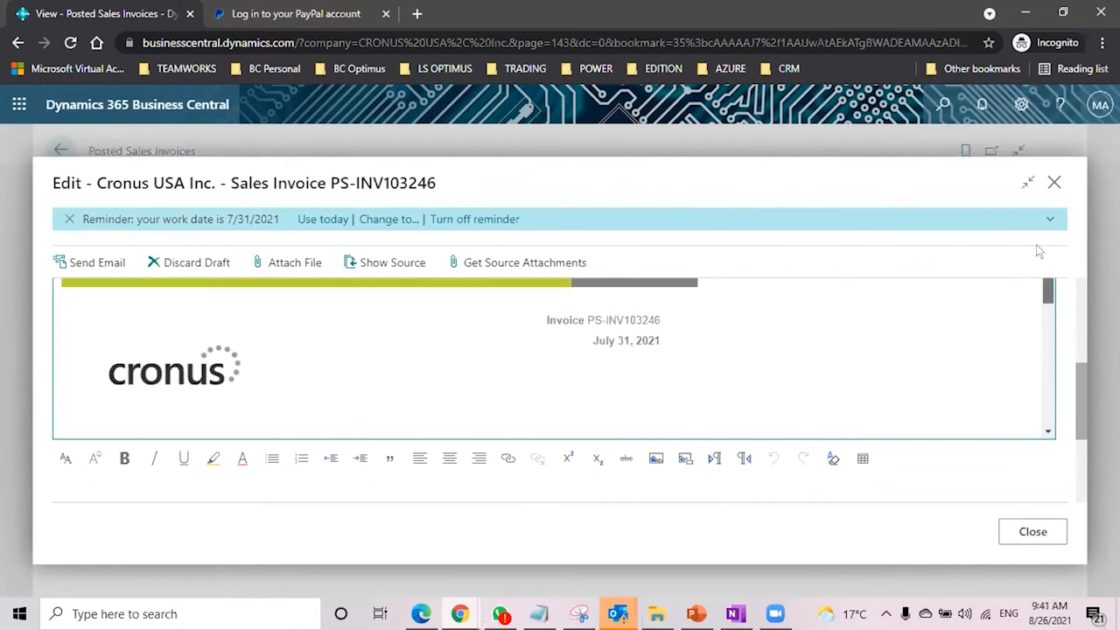
scroll(1044, 276, "down", 3)
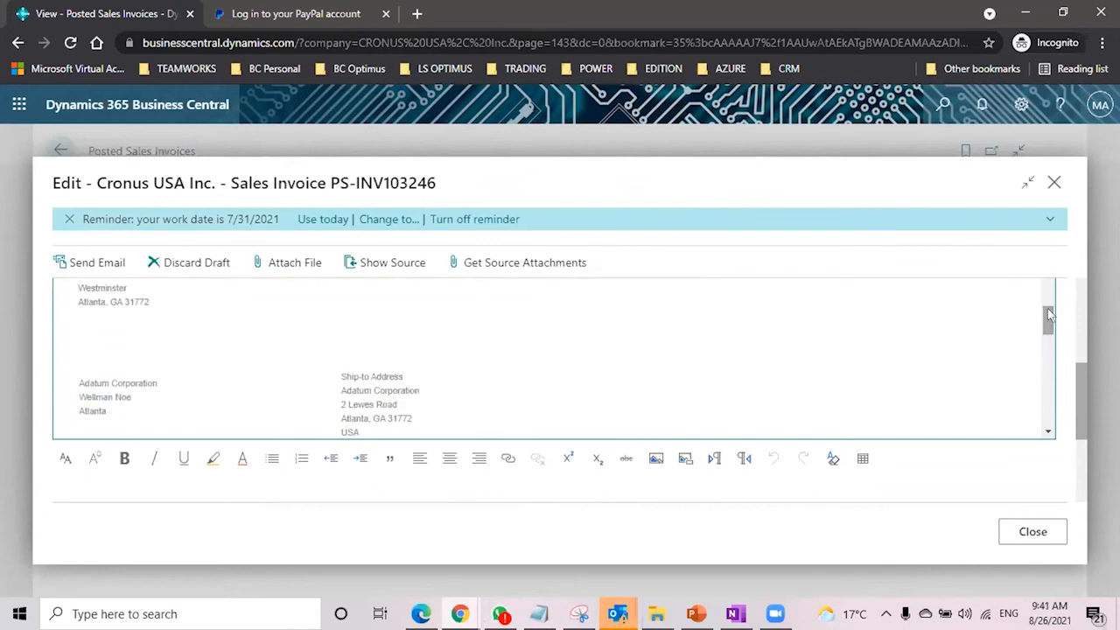
left_click_drag(1048, 317, 1049, 344)
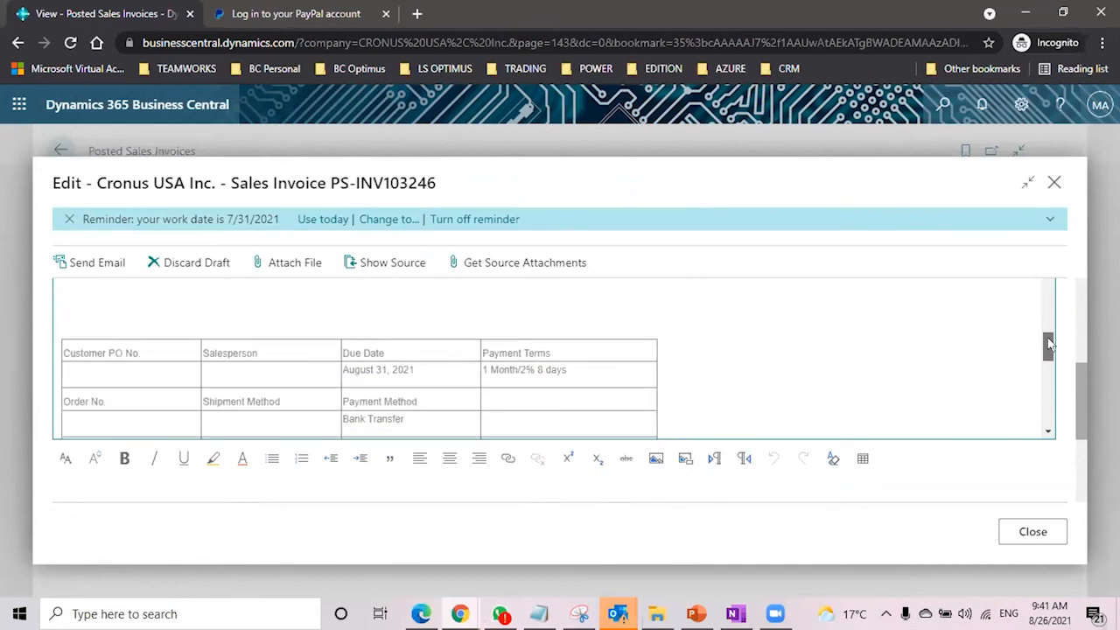
left_click_drag(1049, 344, 1048, 376)
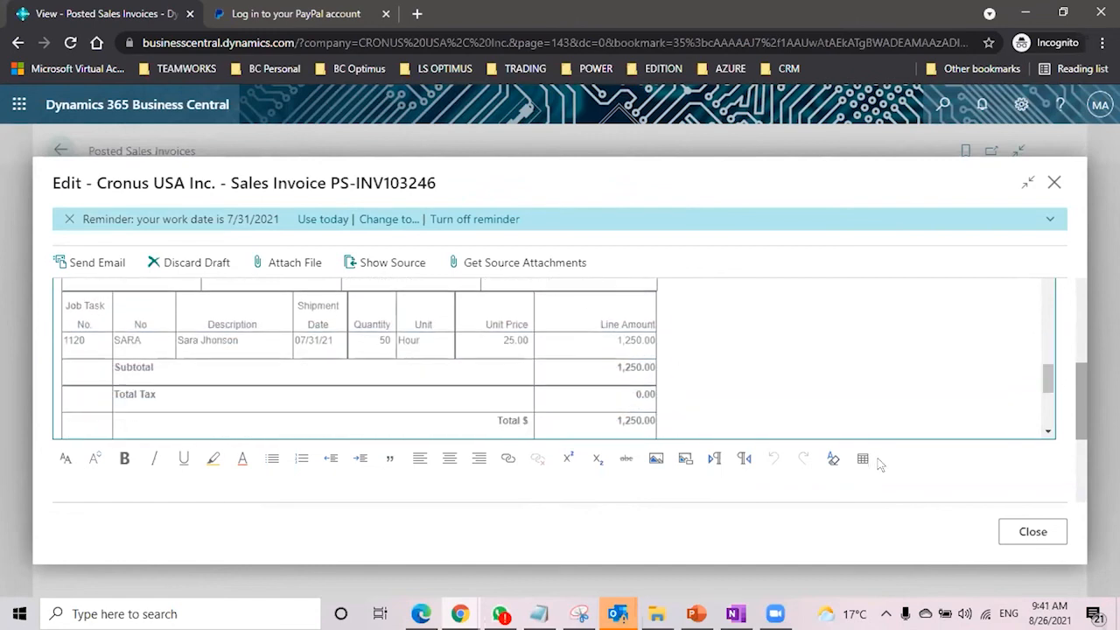
Step: Open the sales invoice PDF attached to the email draft and look over its page
scroll(885, 464, "down", 3)
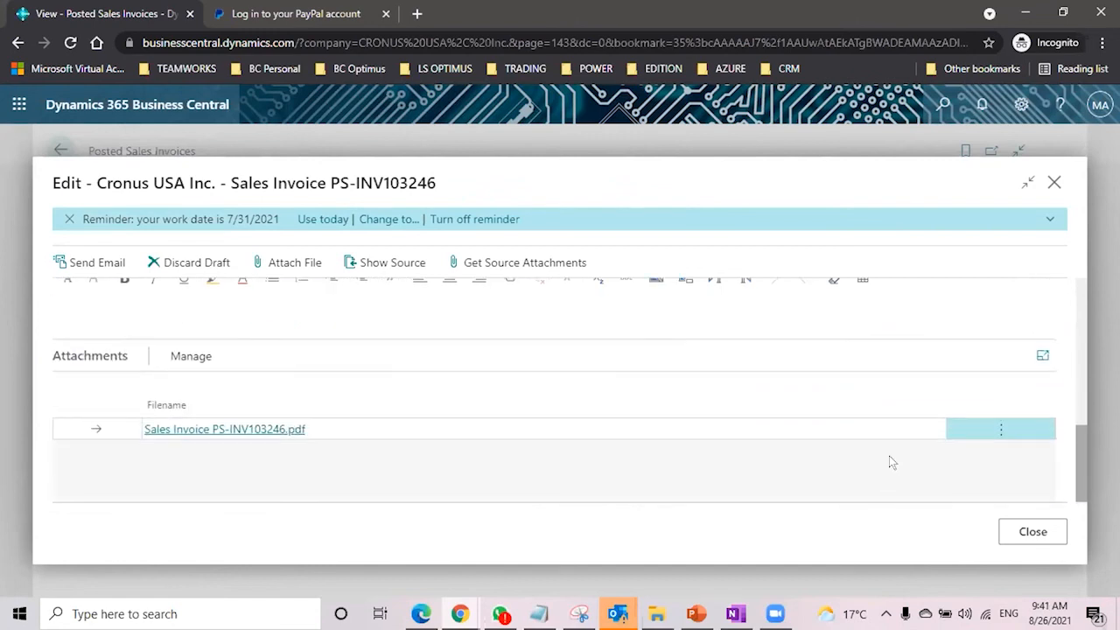
left_click(198, 424)
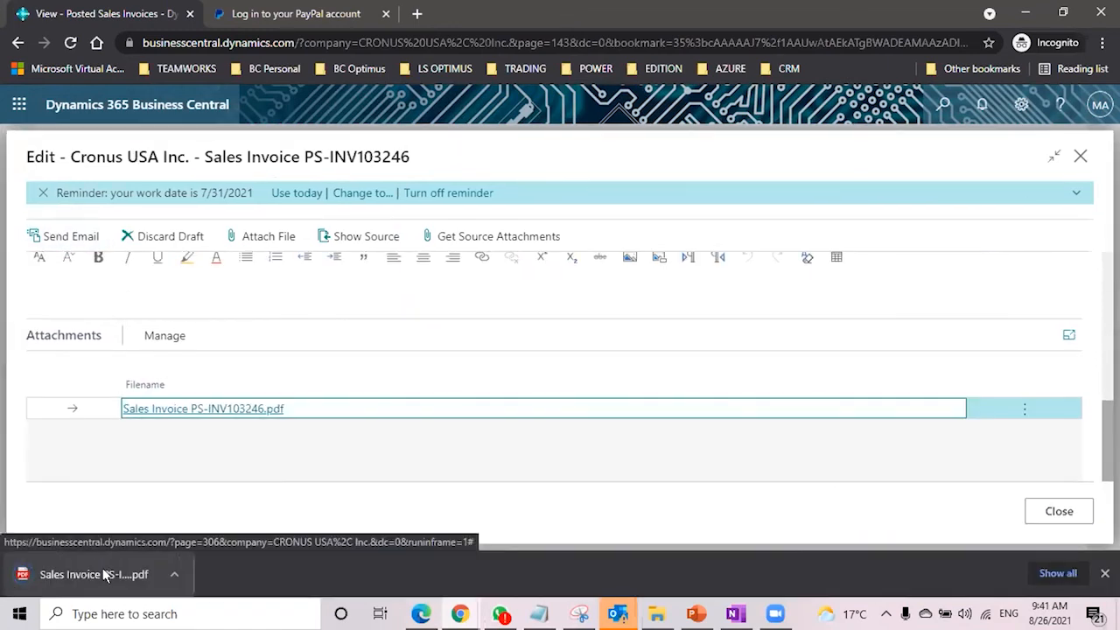
left_click(103, 575)
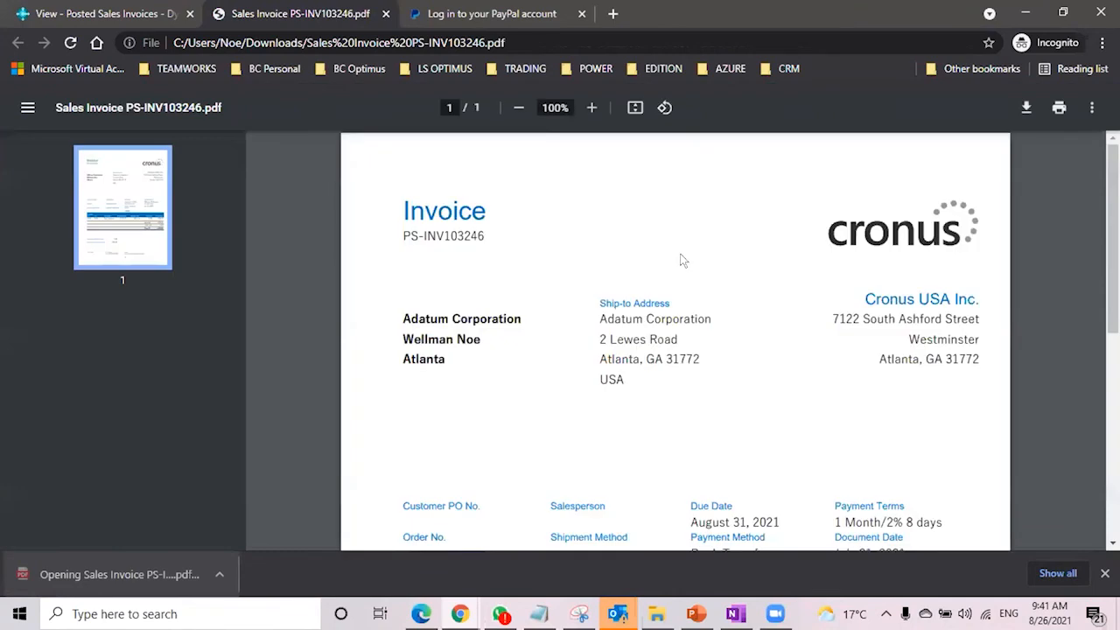
scroll(731, 234, "down", 3)
scroll(730, 233, "up", 3)
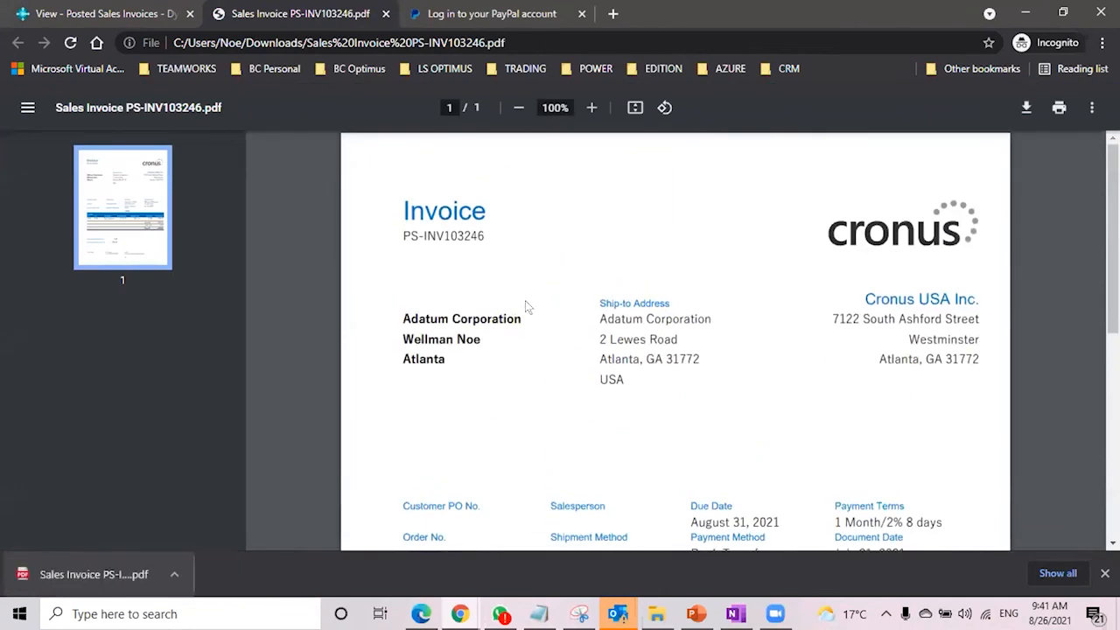
Step: Look through the invoice PDF down to its footer and compare it with the email draft's message body and attachment list
scroll(848, 325, "down", 3)
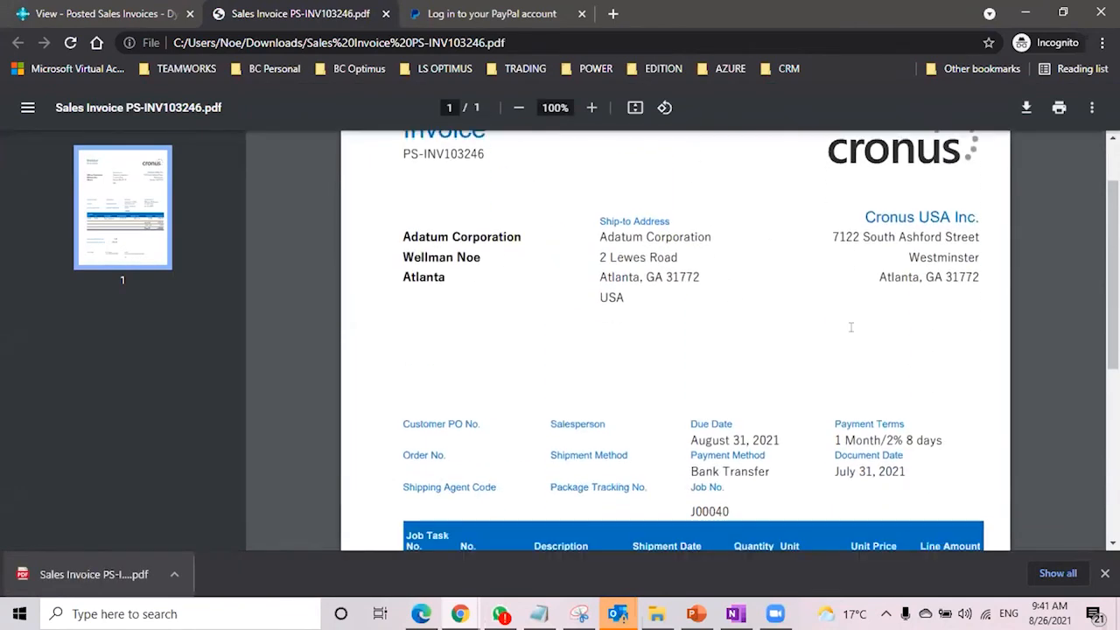
scroll(850, 327, "down", 5)
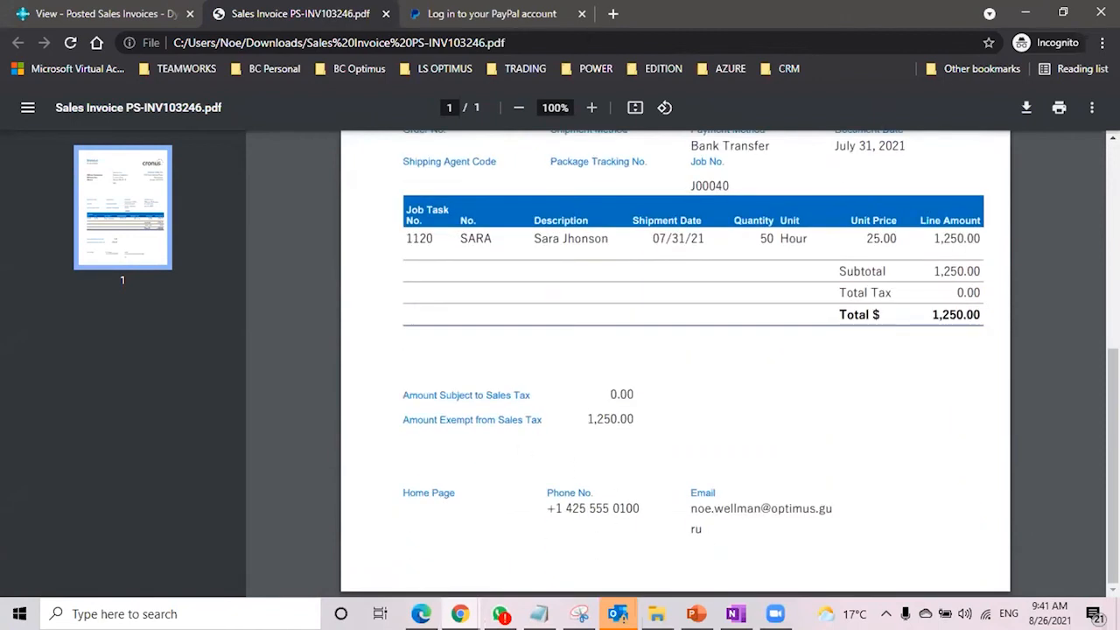
left_click(99, 13)
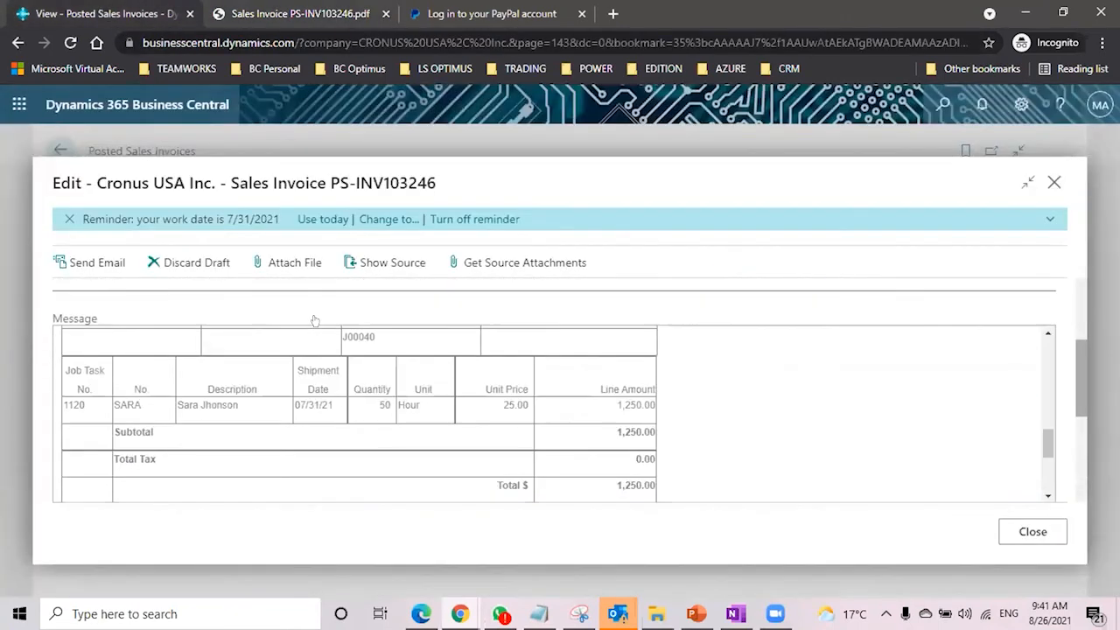
scroll(400, 432, "down", 5)
left_click(378, 328)
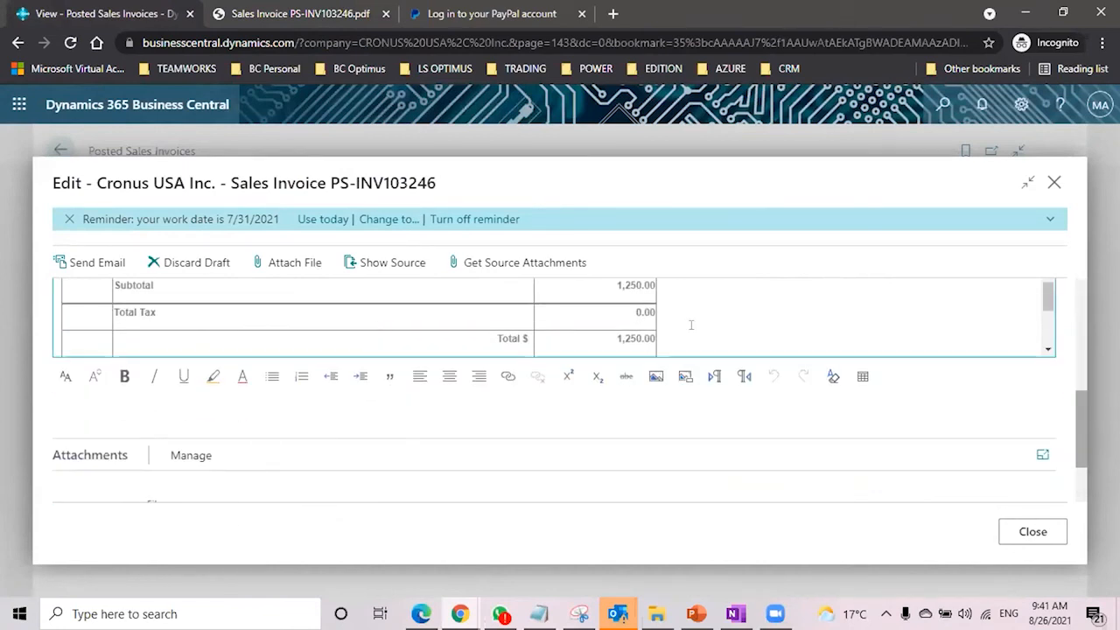
scroll(276, 453, "down", 2)
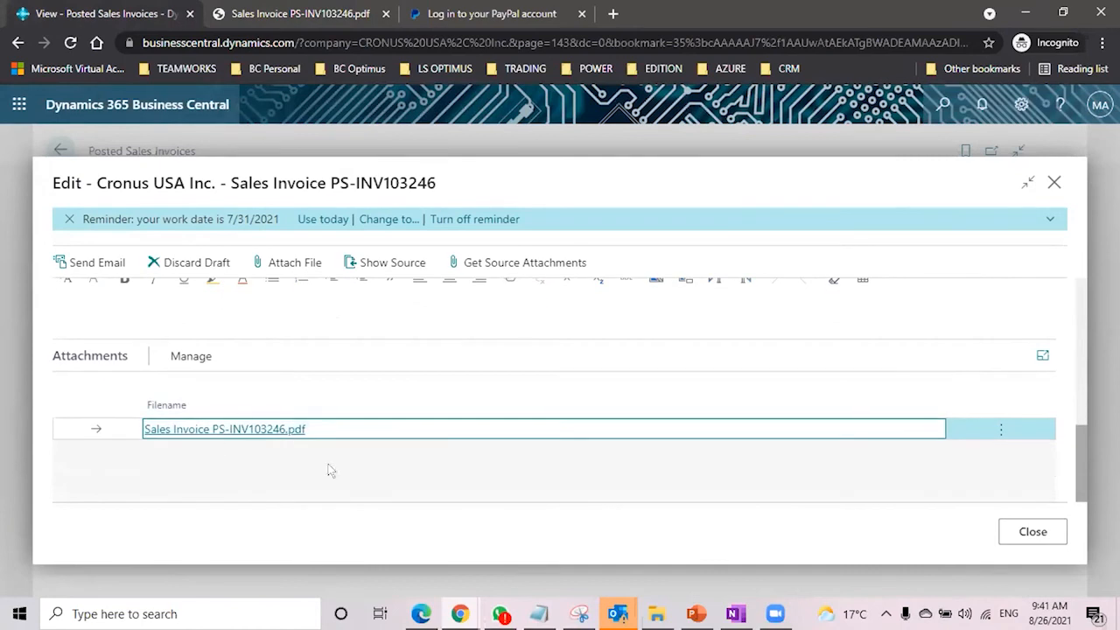
scroll(341, 393, "up", 5)
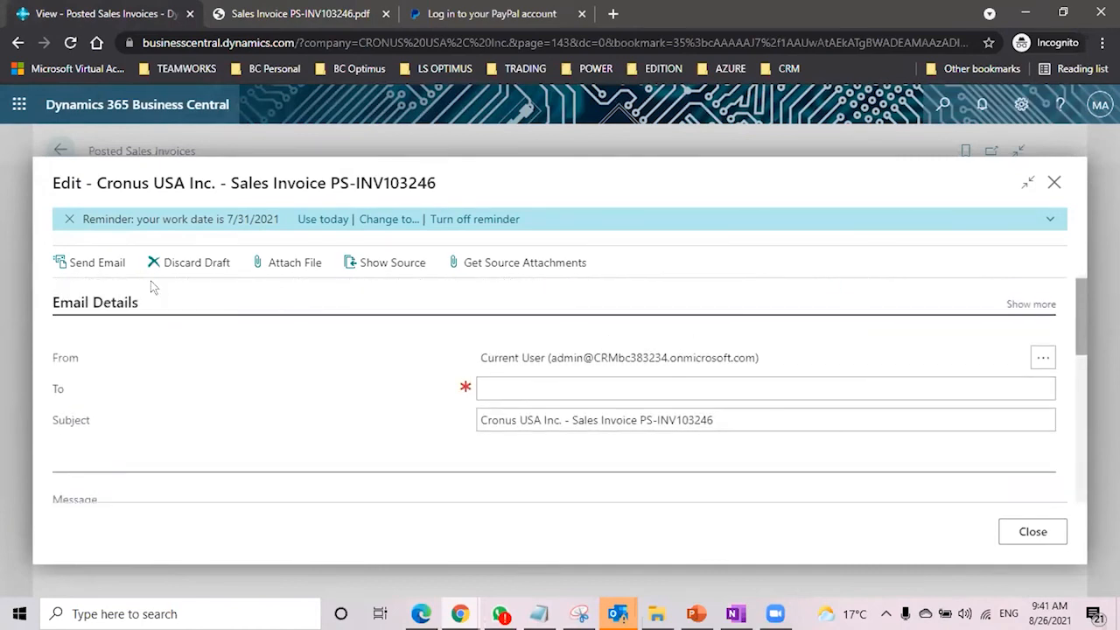
Step: Close the unsent invoice email, keep it as a draft in the Email Outbox, and leave the Posted Sales Invoices page
left_click(93, 254)
left_click(731, 395)
left_click(1056, 182)
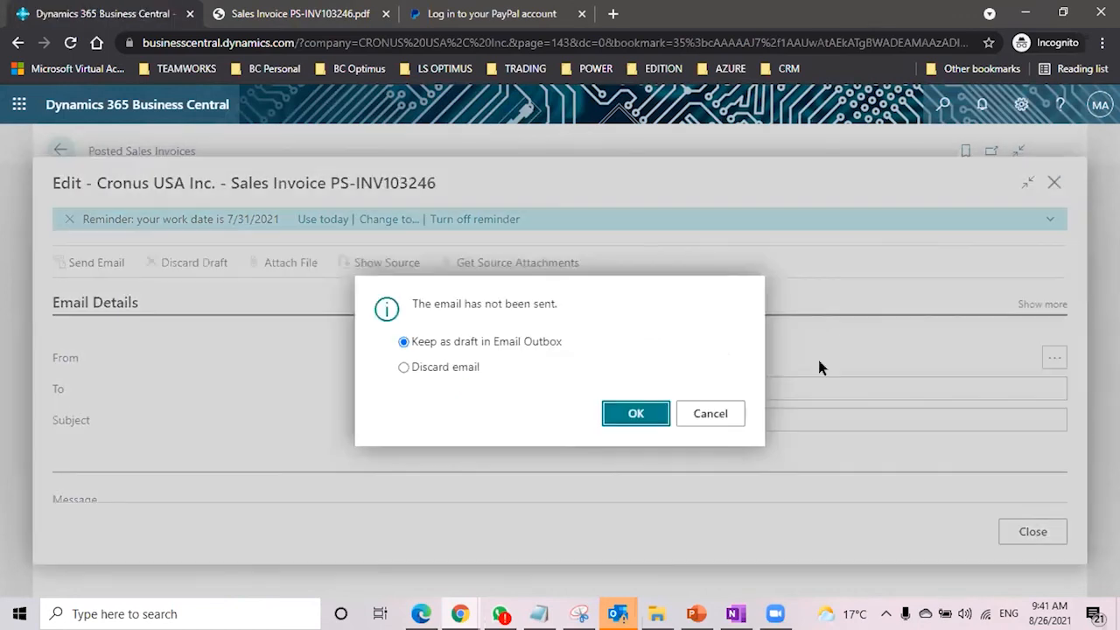
left_click(637, 407)
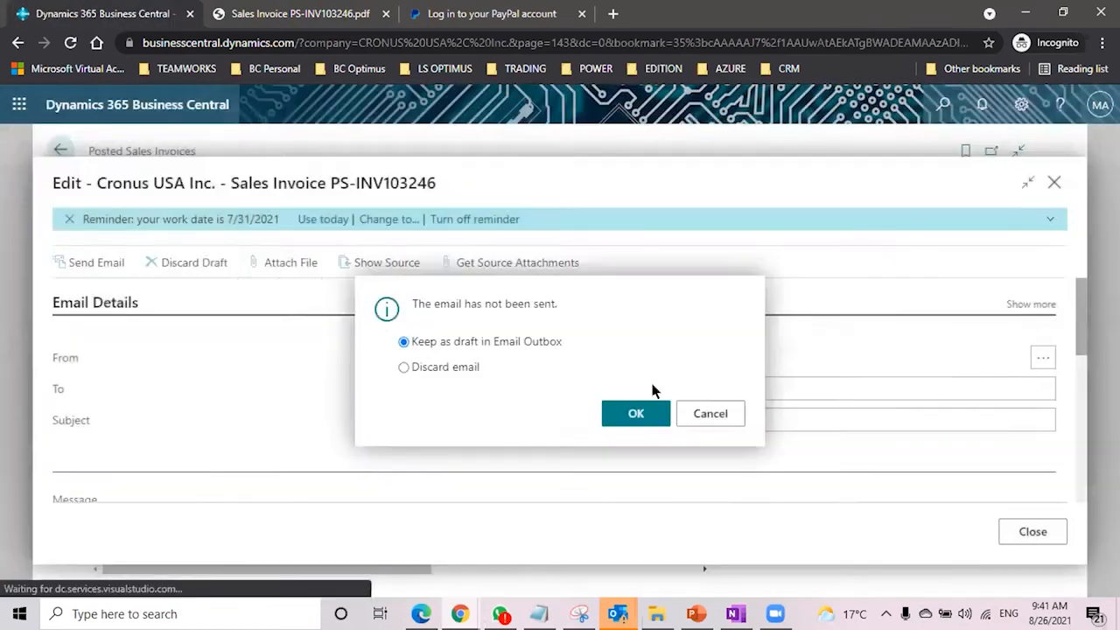
left_click(58, 148)
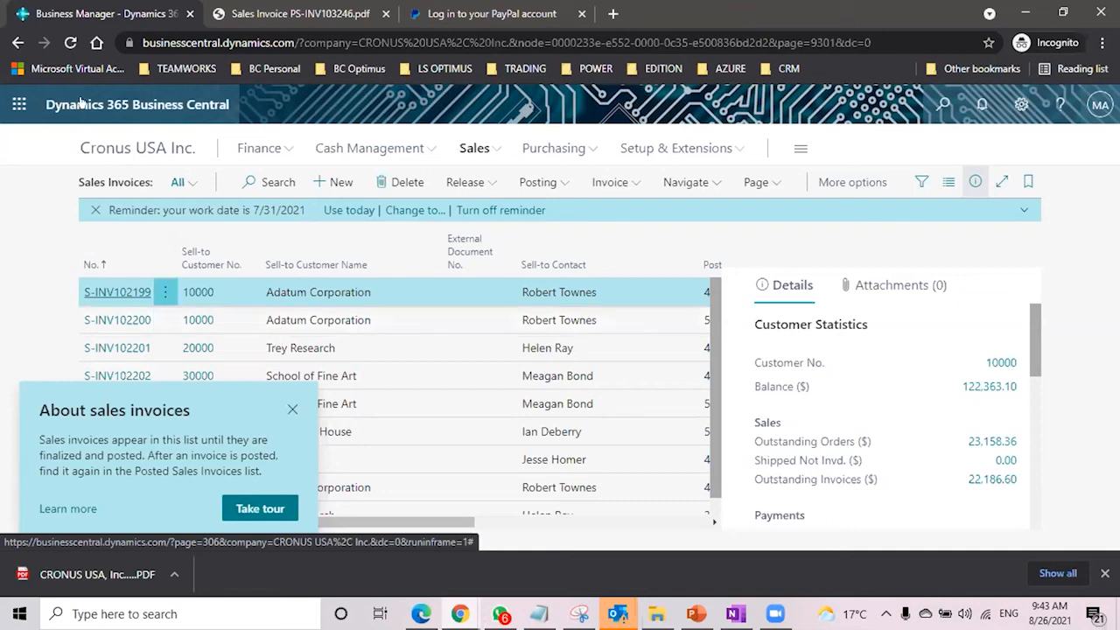
Step: Switch to the PowerPoint presentation about changing how documents look and maximize its window on the closing contact slide
left_click(696, 615)
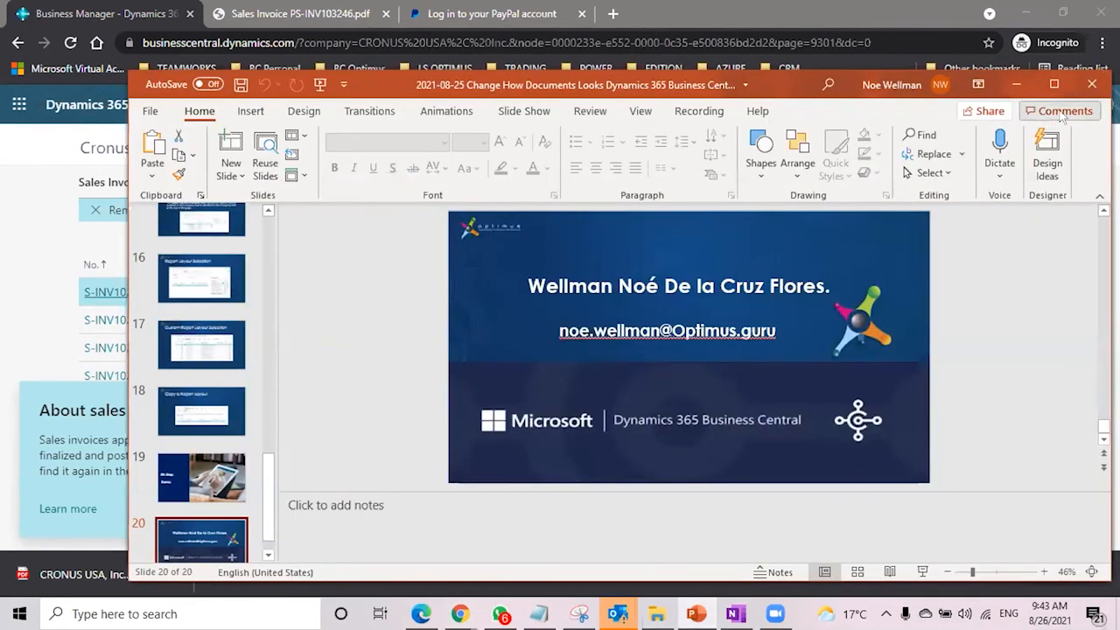
left_click(1054, 83)
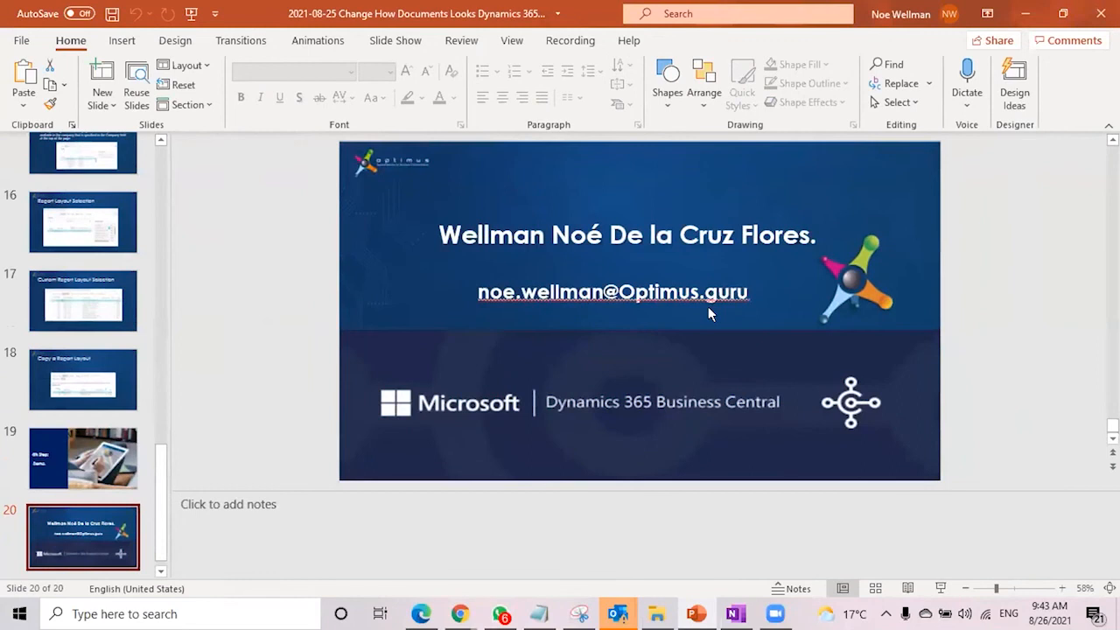